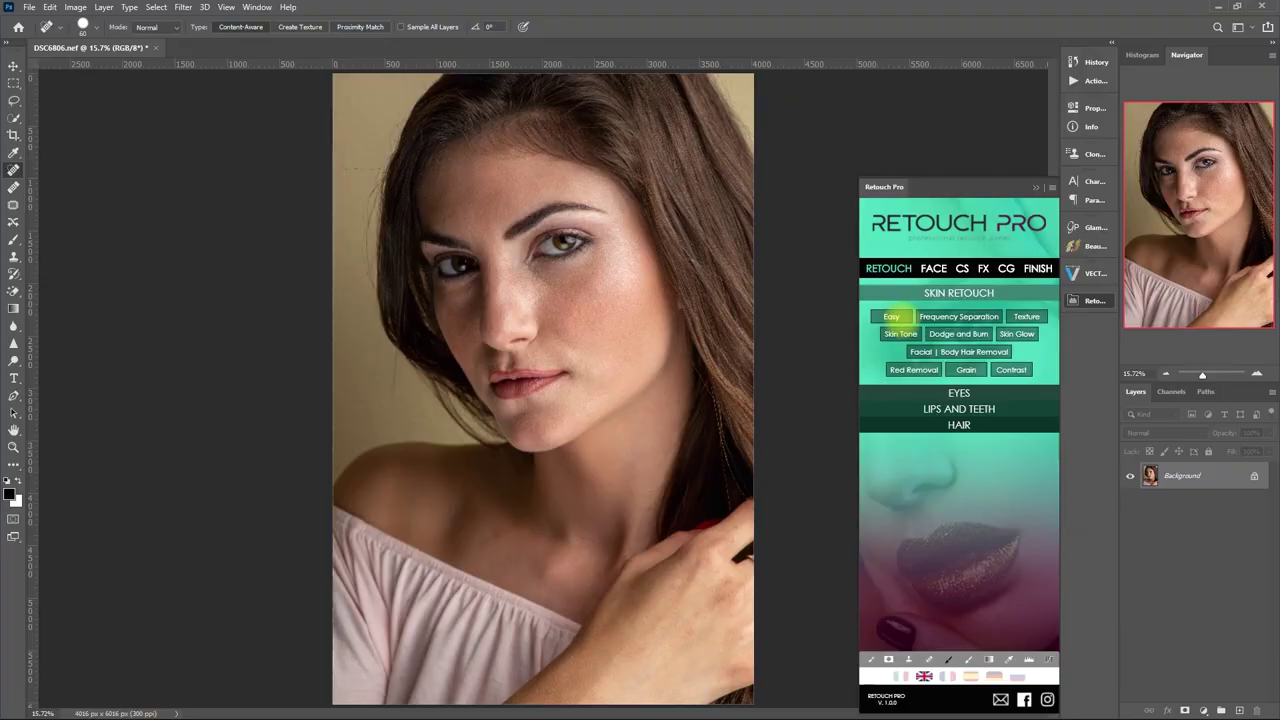
# Apply the Easy skin retouch and reveal the smoothing on the face, neck and chest through its layer mask.
pyautogui.click(891, 316)
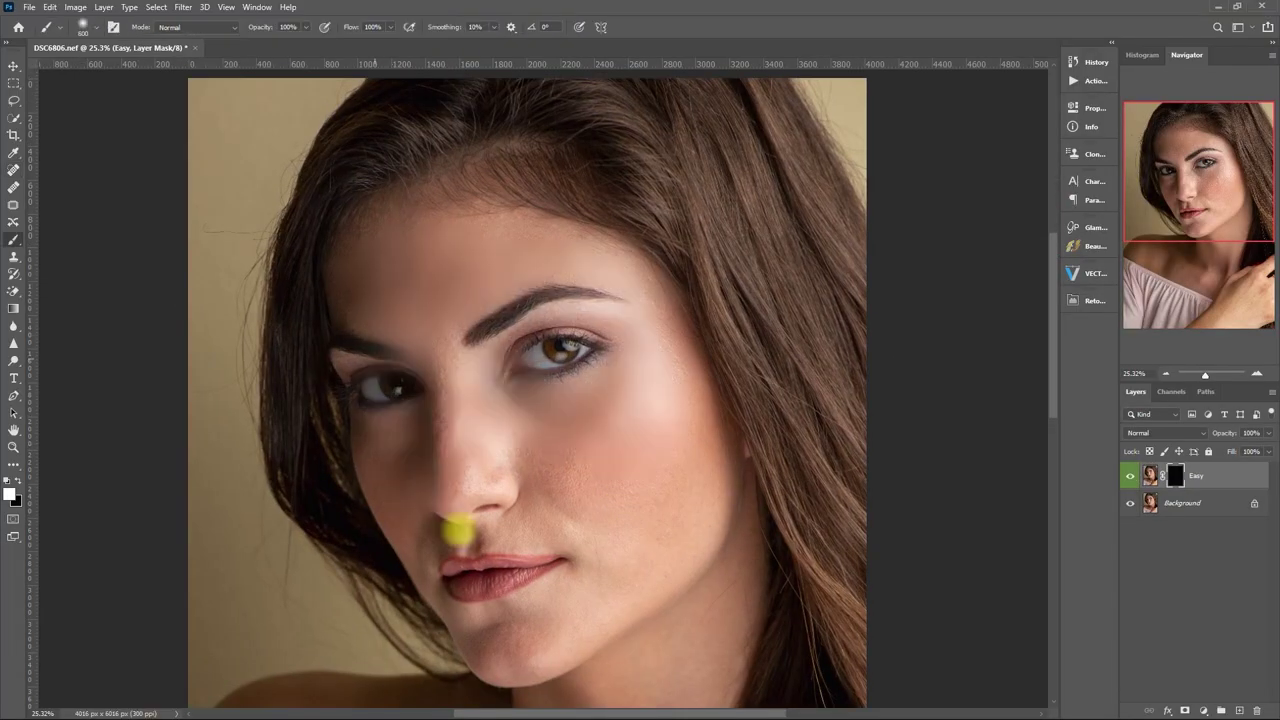
pyautogui.scroll(3, 491, 434)
pyautogui.scroll(-5, 591, 543)
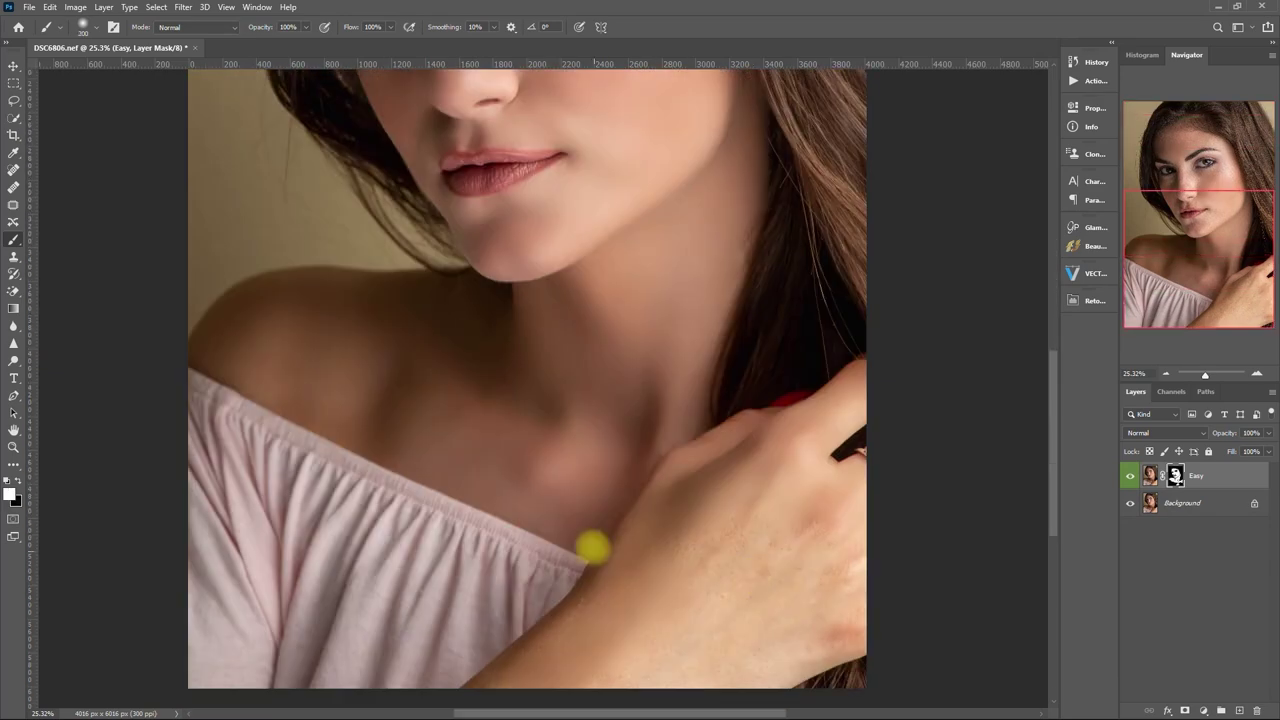
pyautogui.scroll(-2, 786, 409)
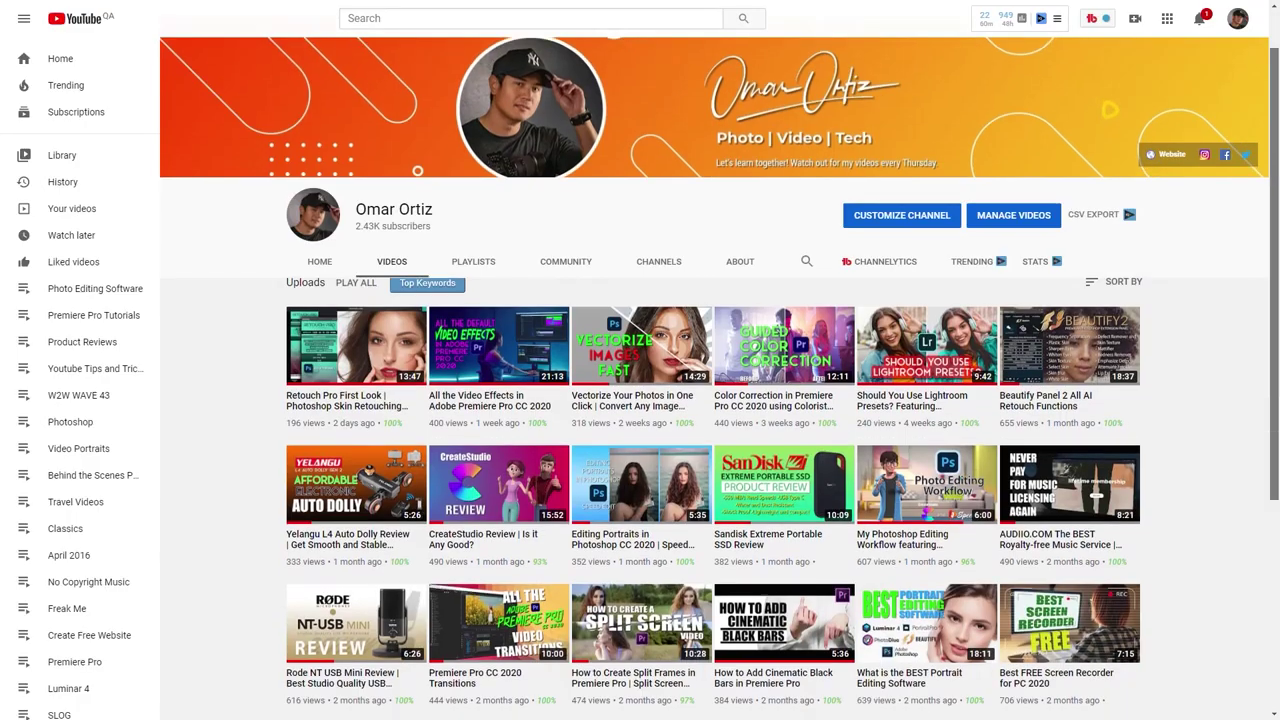
# Browse the YouTube channel's uploaded videos and the photography profile's posts on Instagram.
pyautogui.scroll(-5, 712, 394)
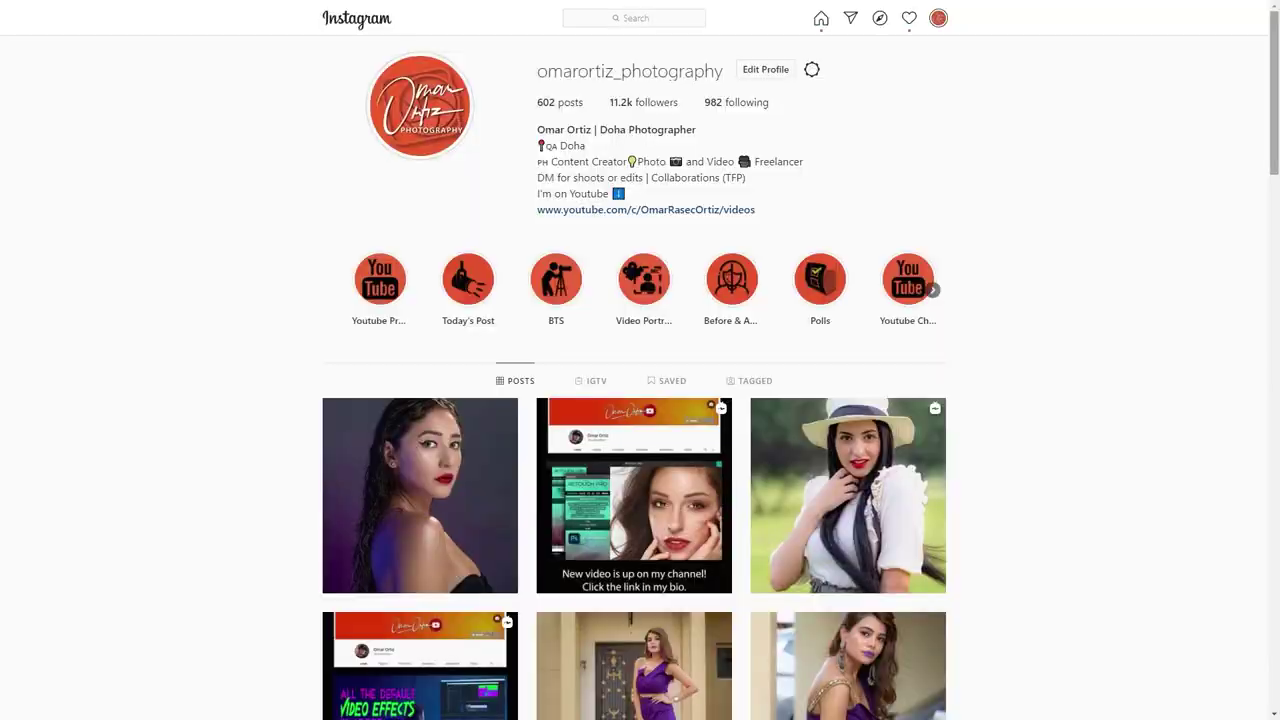
pyautogui.scroll(-15, 634, 400)
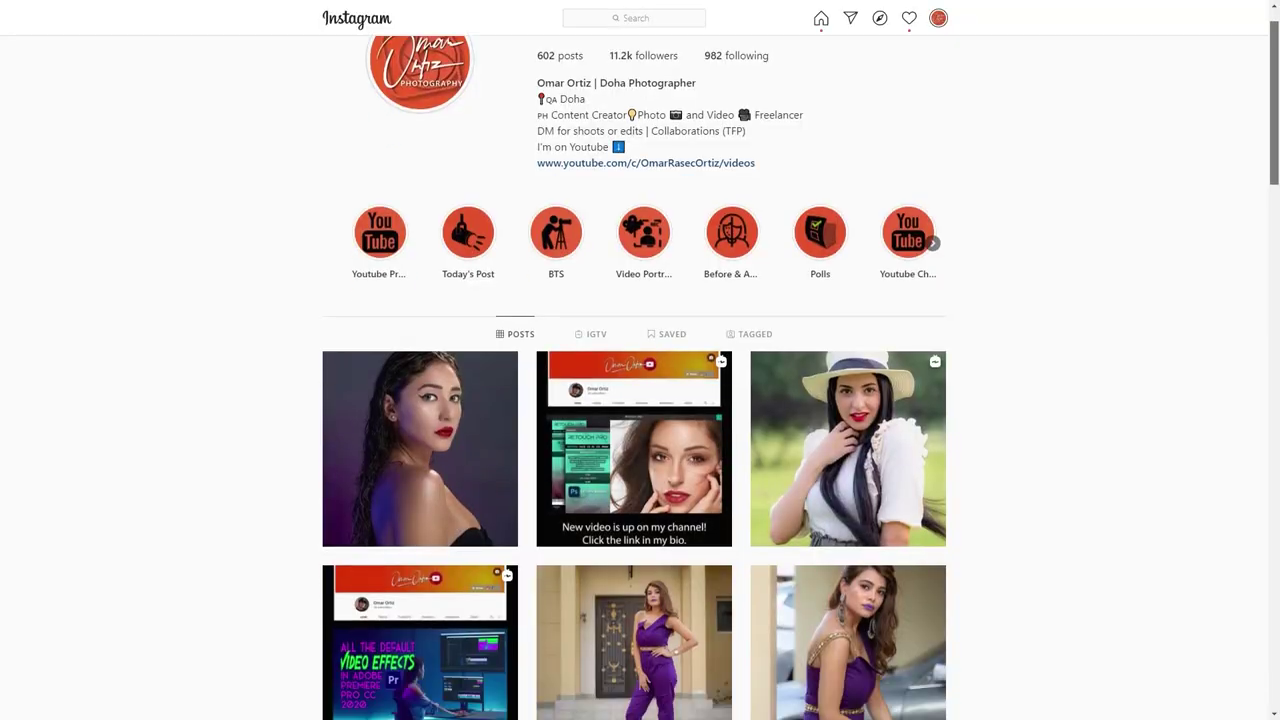
pyautogui.scroll(-8, 634, 400)
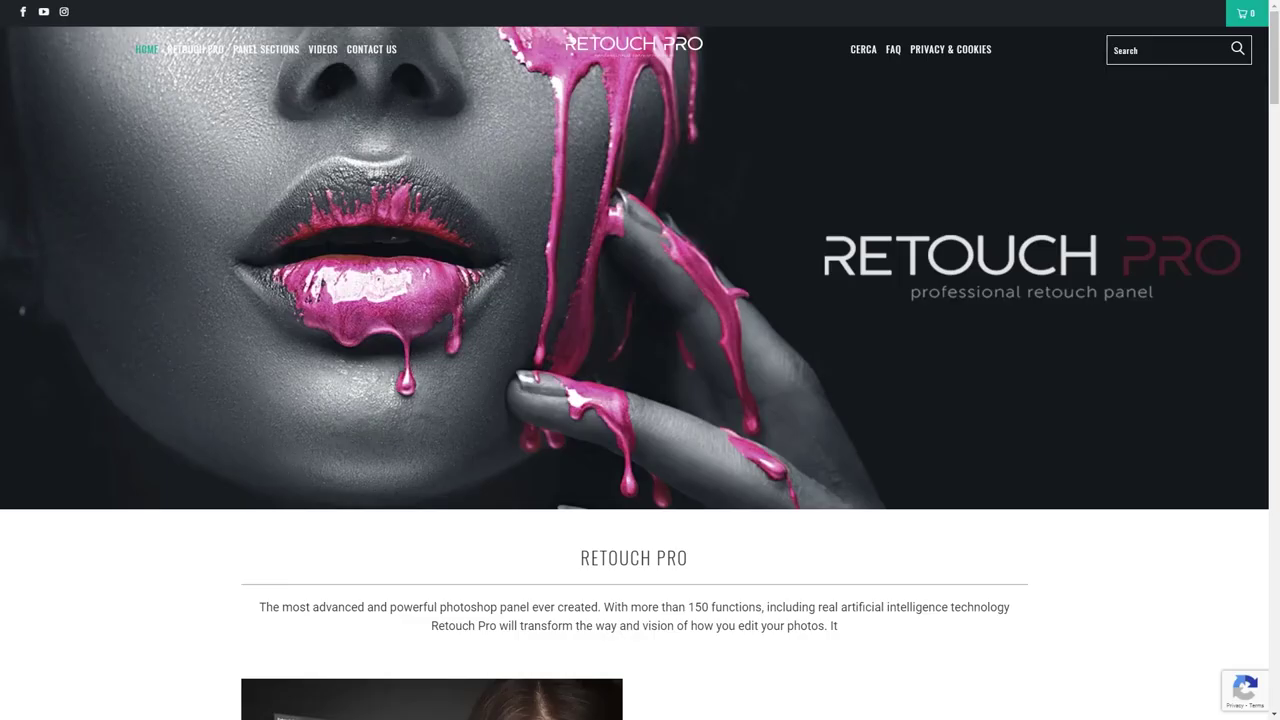
# Look through the Retouch Pro website's home page, covering the feature descriptions, demo video, gallery and panel previews.
pyautogui.scroll(-5, 640, 360)
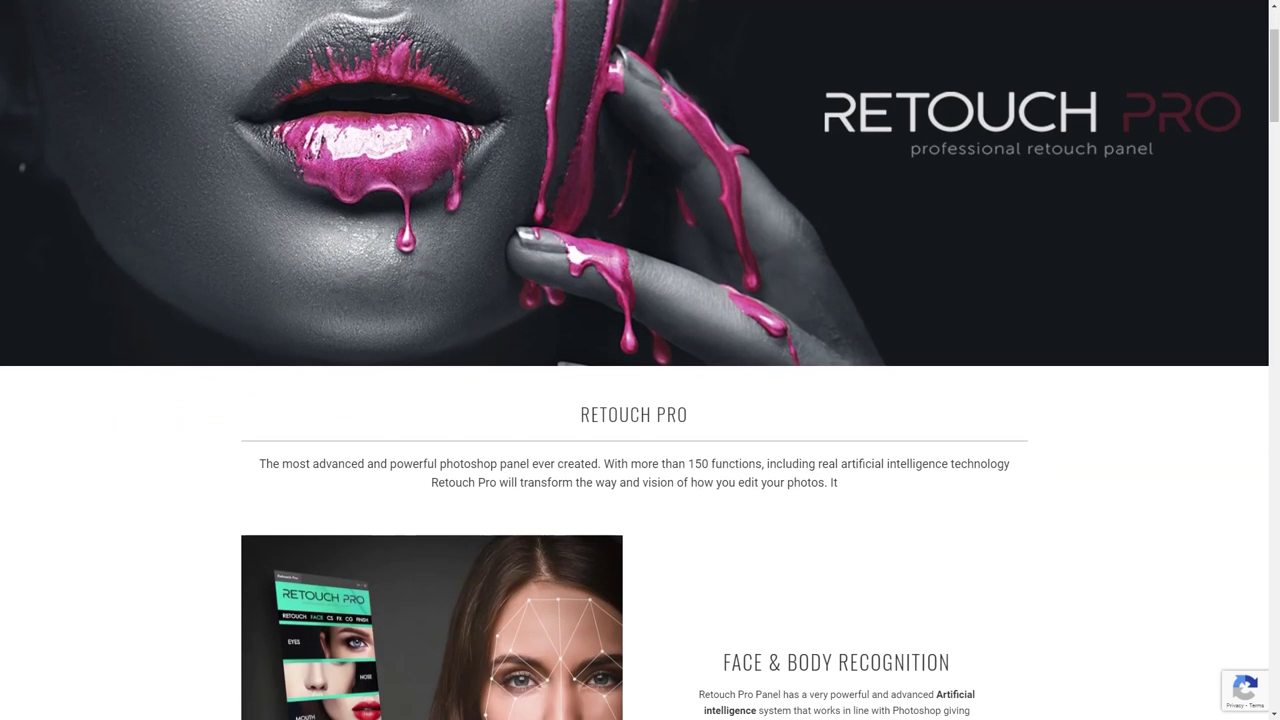
pyautogui.scroll(-2, 640, 360)
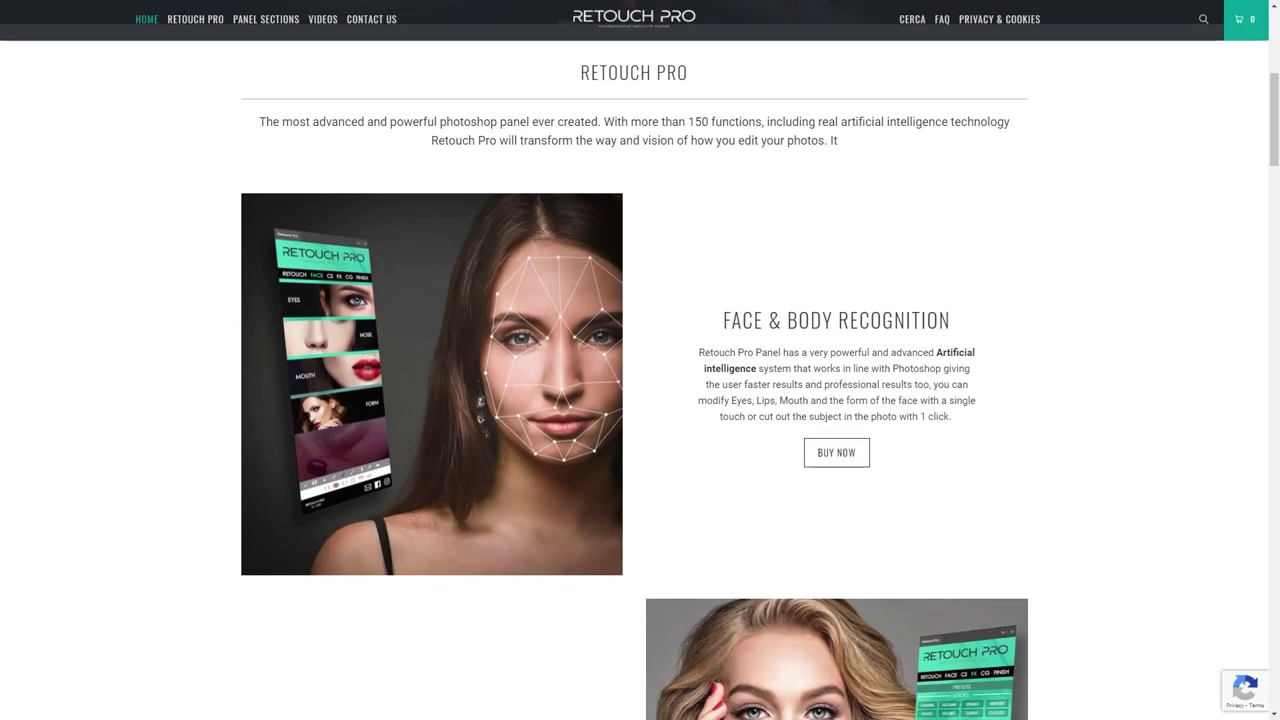
pyautogui.scroll(-5, 640, 360)
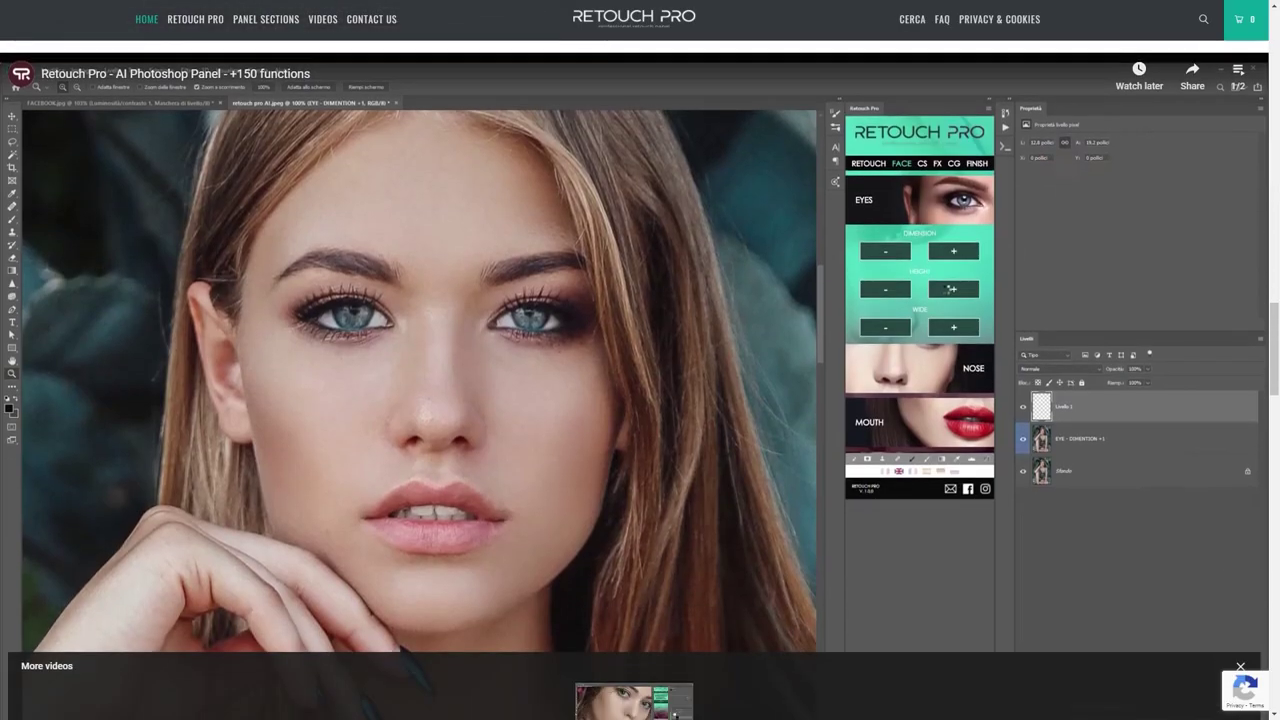
pyautogui.scroll(-5, 640, 400)
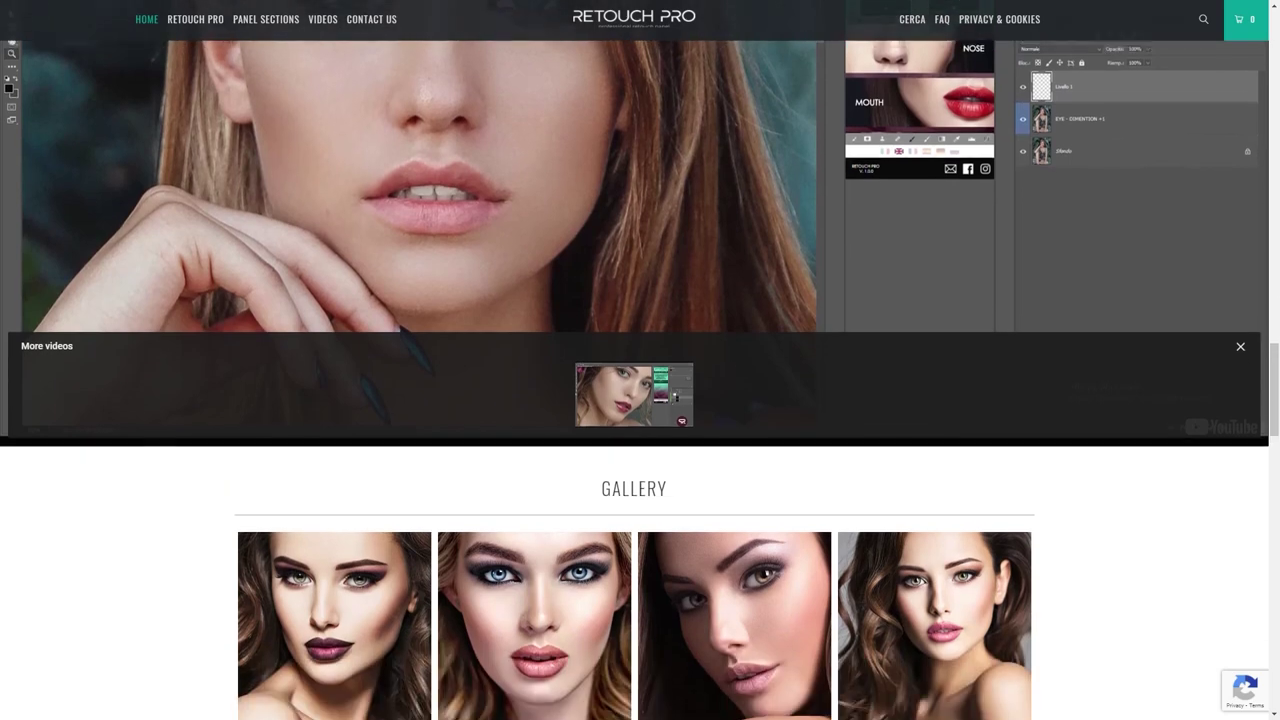
pyautogui.scroll(-2, 640, 400)
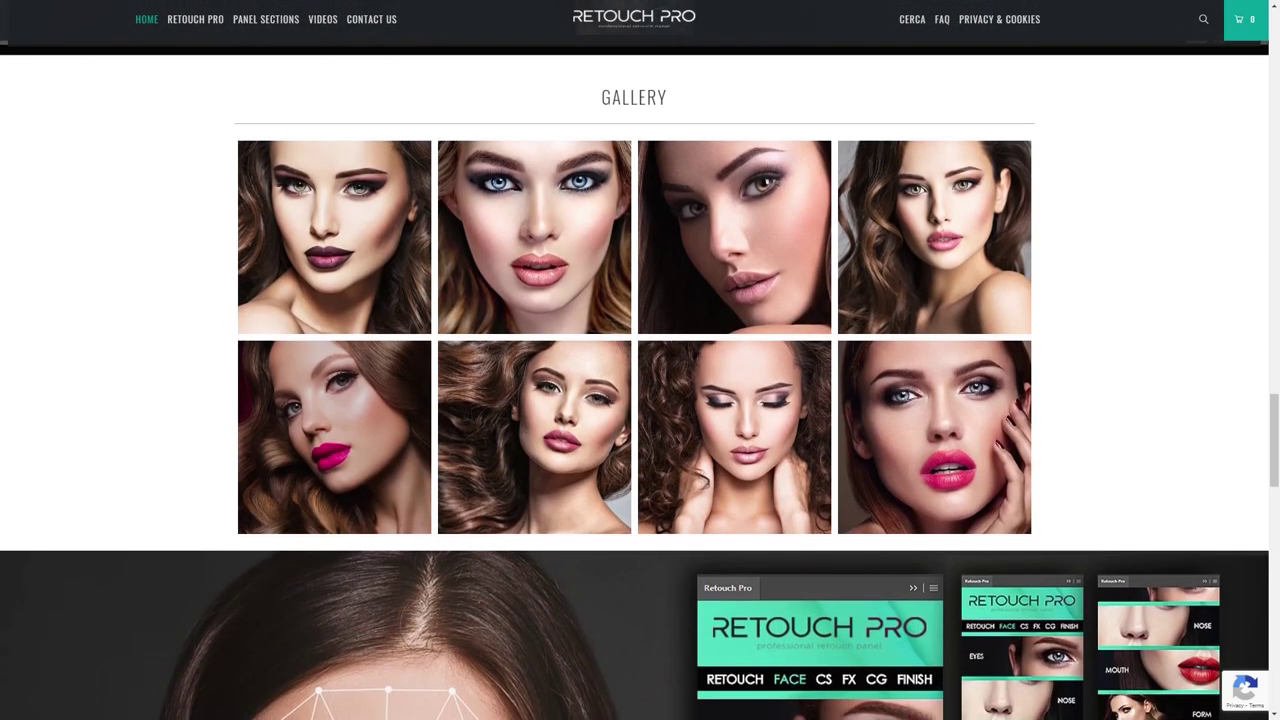
pyautogui.scroll(-1, 640, 400)
pyautogui.scroll(-3, 640, 400)
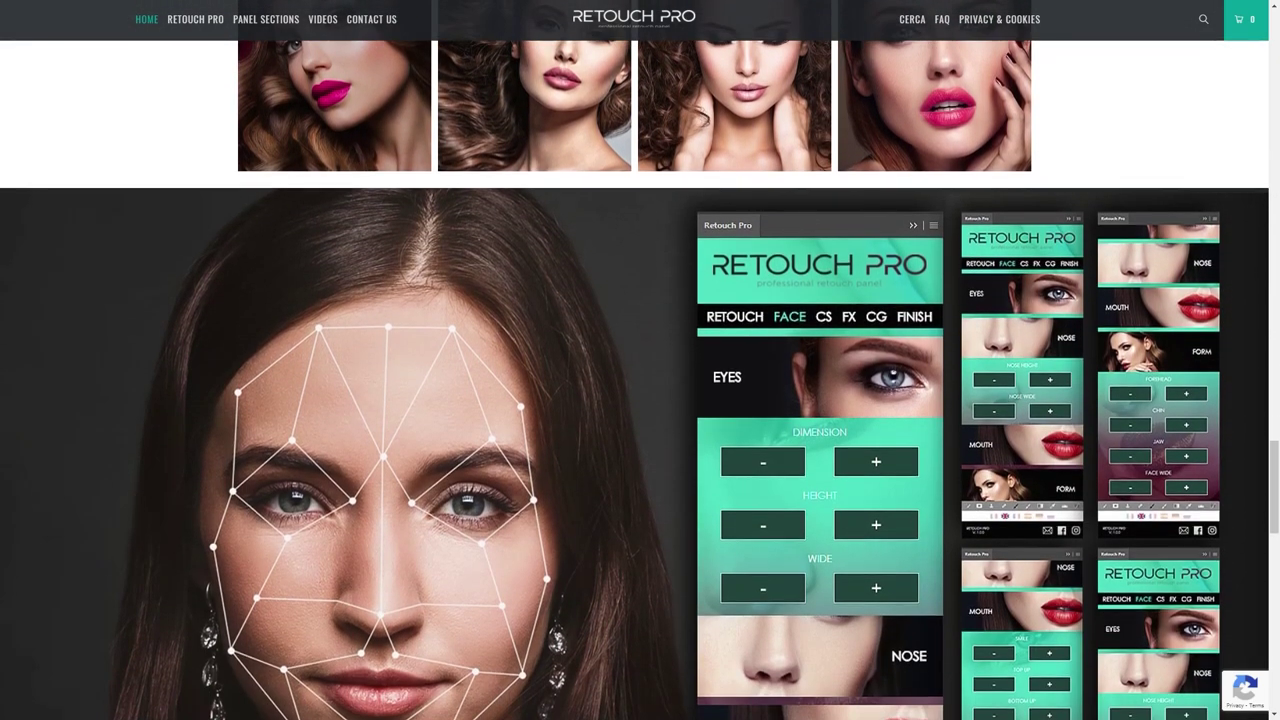
pyautogui.scroll(-1, 640, 400)
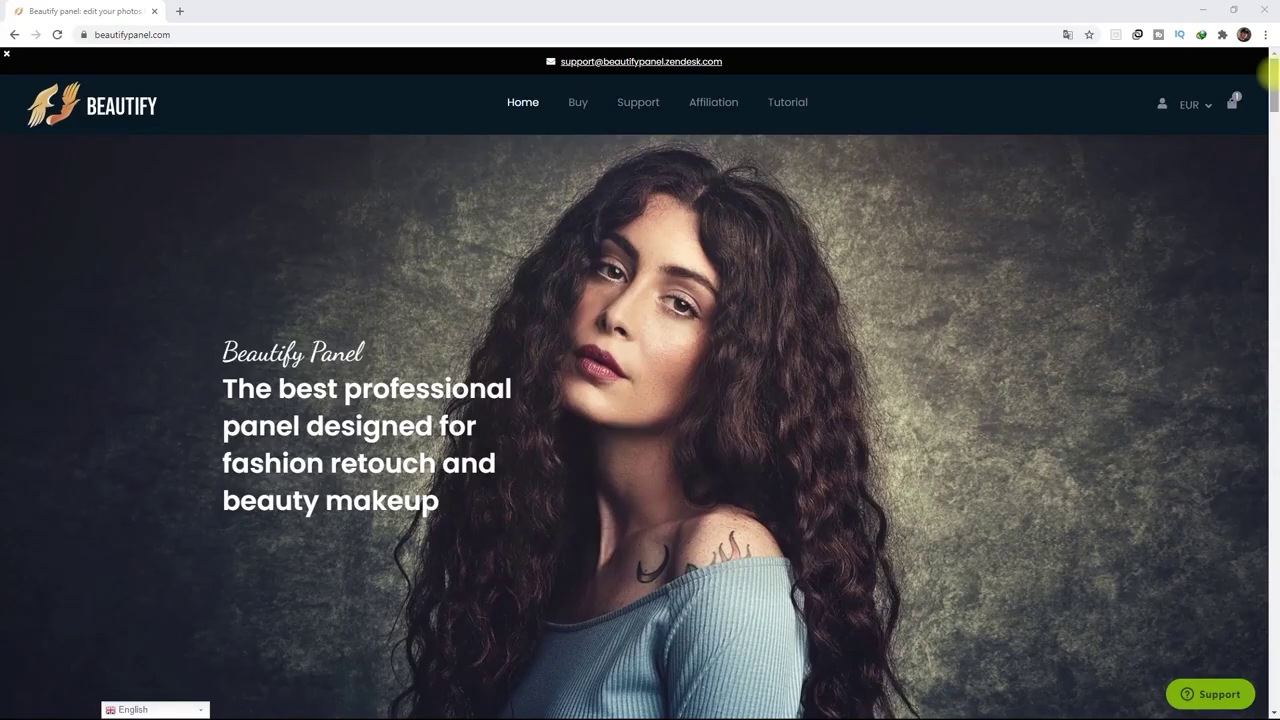
# Look through the Beautify Panel website's home page, including the Support section and the Mood, Atmosphere, Extra overview.
pyautogui.scroll(-10, 1265, 78)
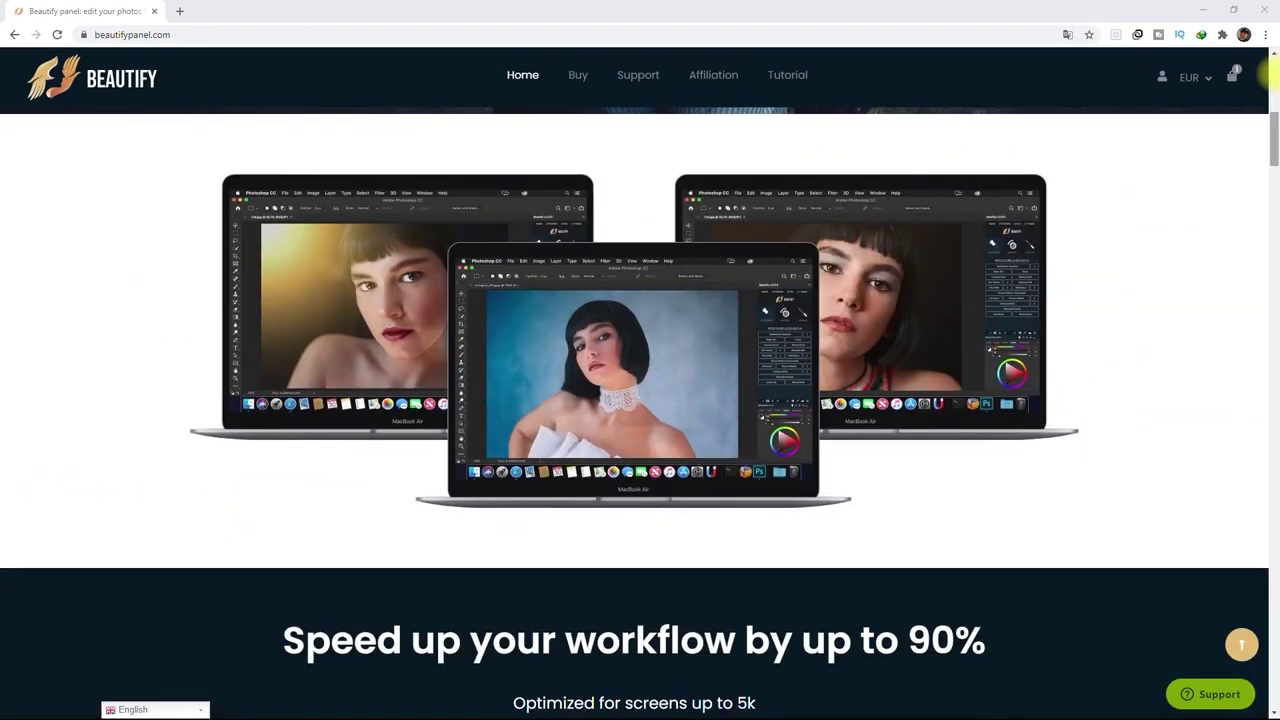
pyautogui.scroll(-15, 1265, 78)
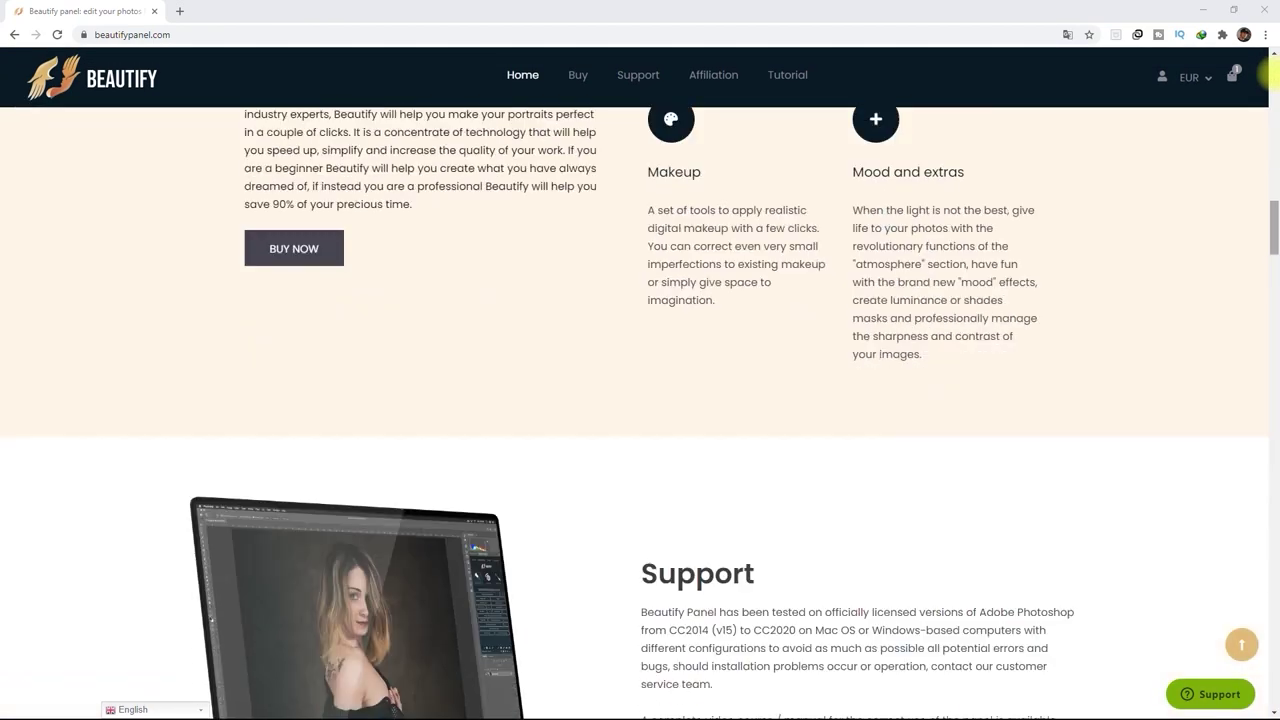
pyautogui.scroll(-7, 1265, 78)
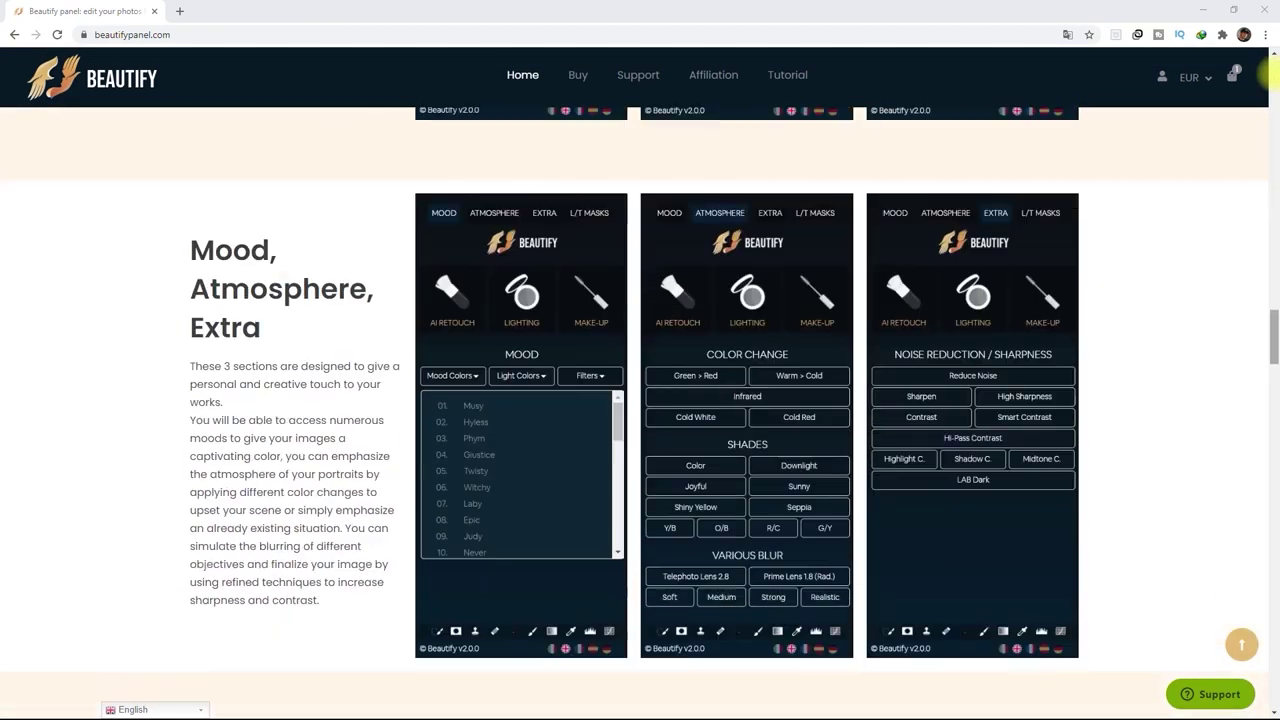
pyautogui.scroll(-5, 1265, 78)
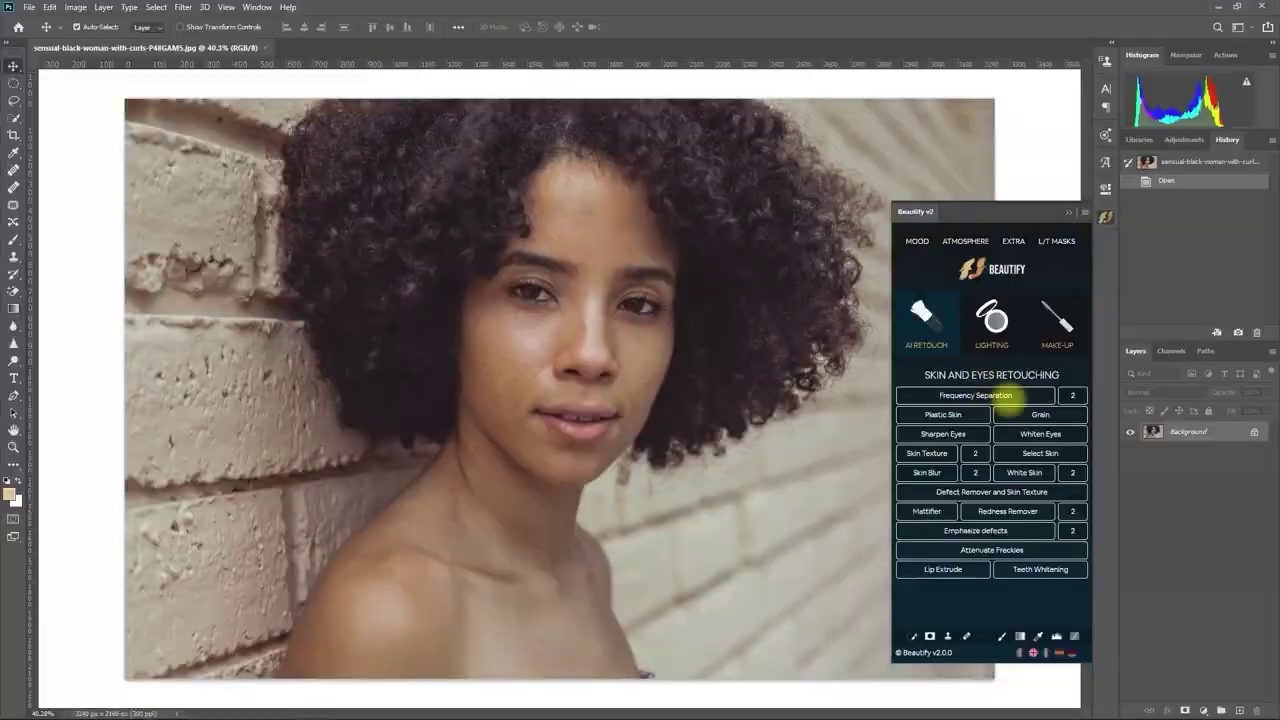
# In Photoshop, smooth the curly-haired woman's face on a duplicate layer with Beautify's masked Frequency Separation, and compare it with the effect hidden.
pyautogui.hotkey('ctrl', 'j')
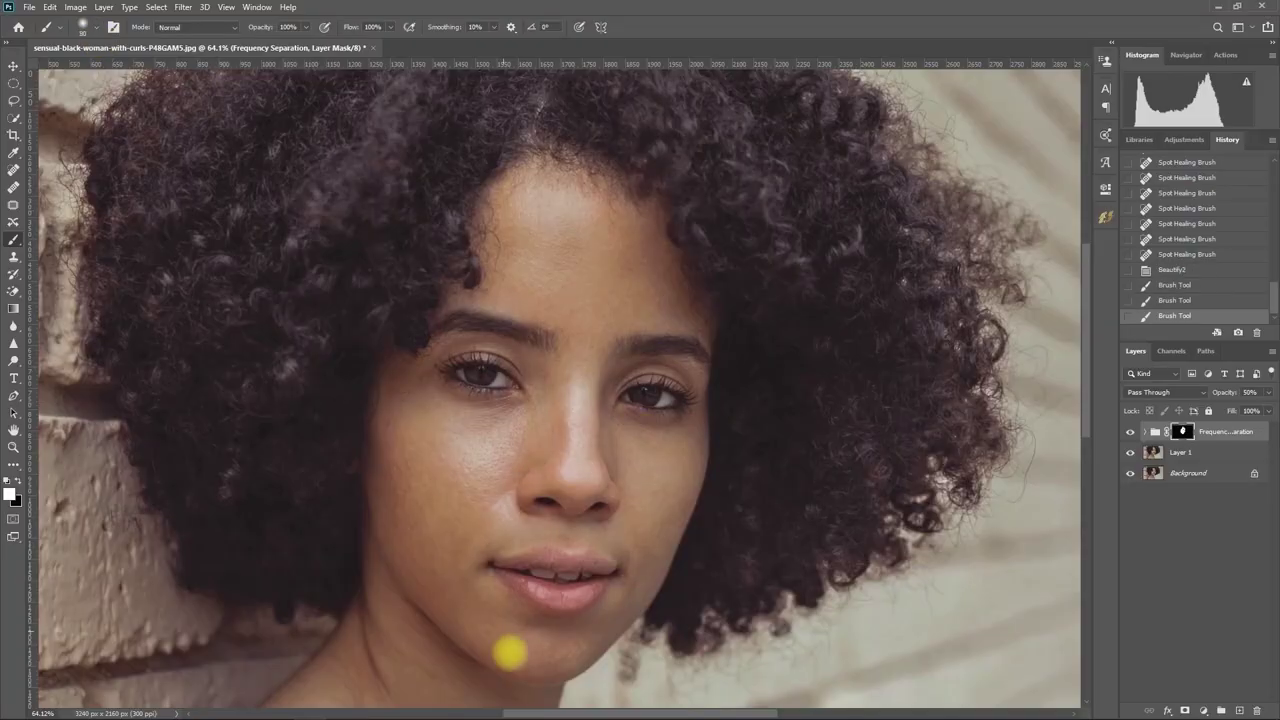
pyautogui.keyDown('alt'); pyautogui.click(1183, 431); pyautogui.keyUp('alt')
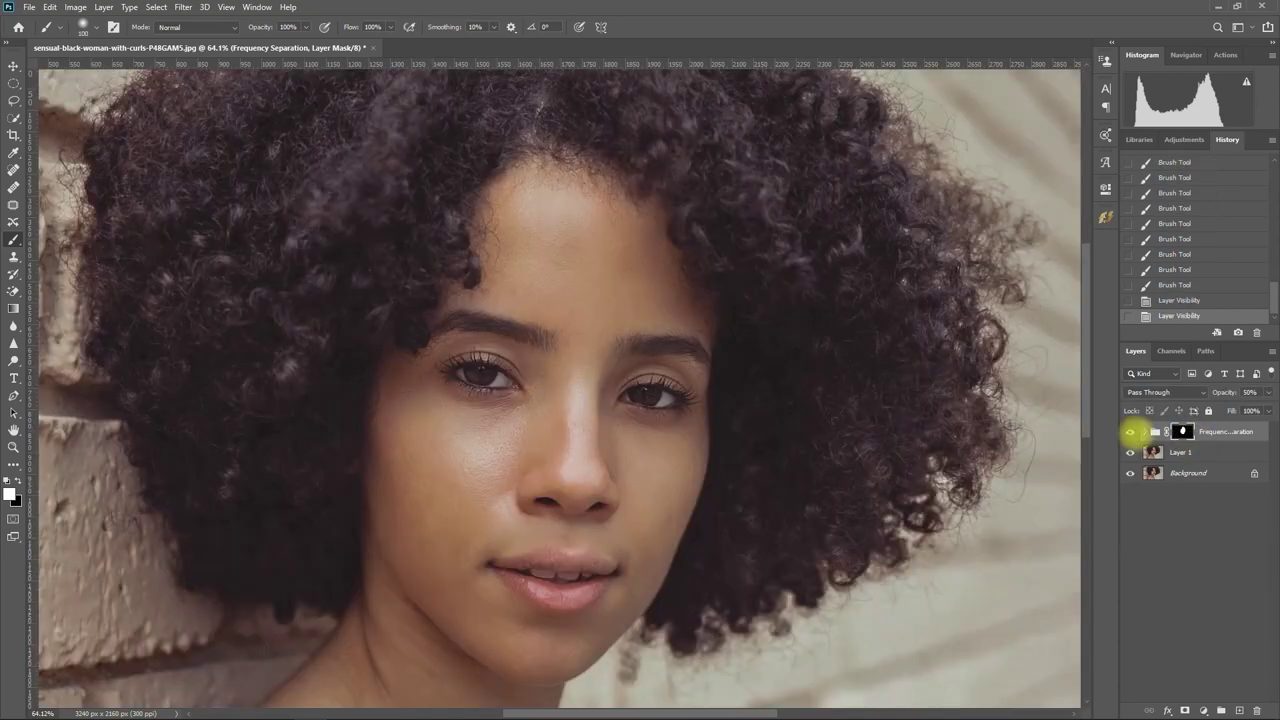
pyautogui.click(1130, 431)
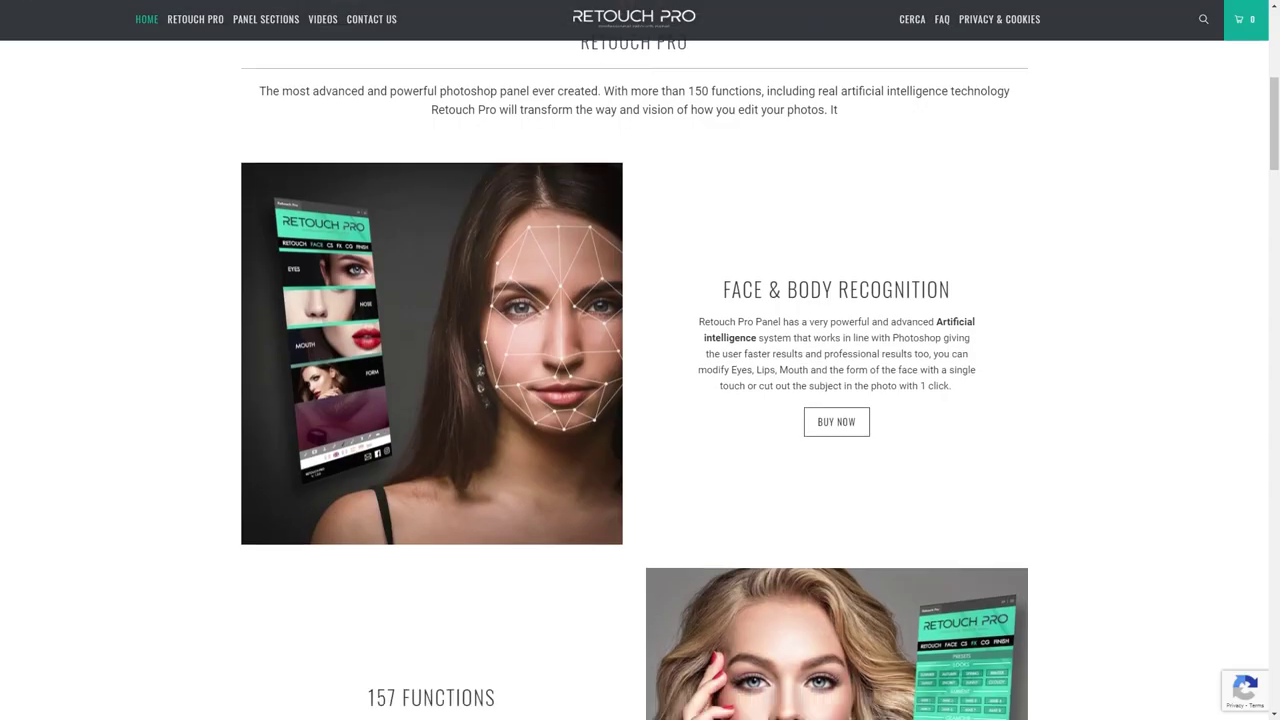
# Review the Retouch Pro website's face recognition and function descriptions, down to the retouch panel's purchase offer.
pyautogui.scroll(-3, 640, 360)
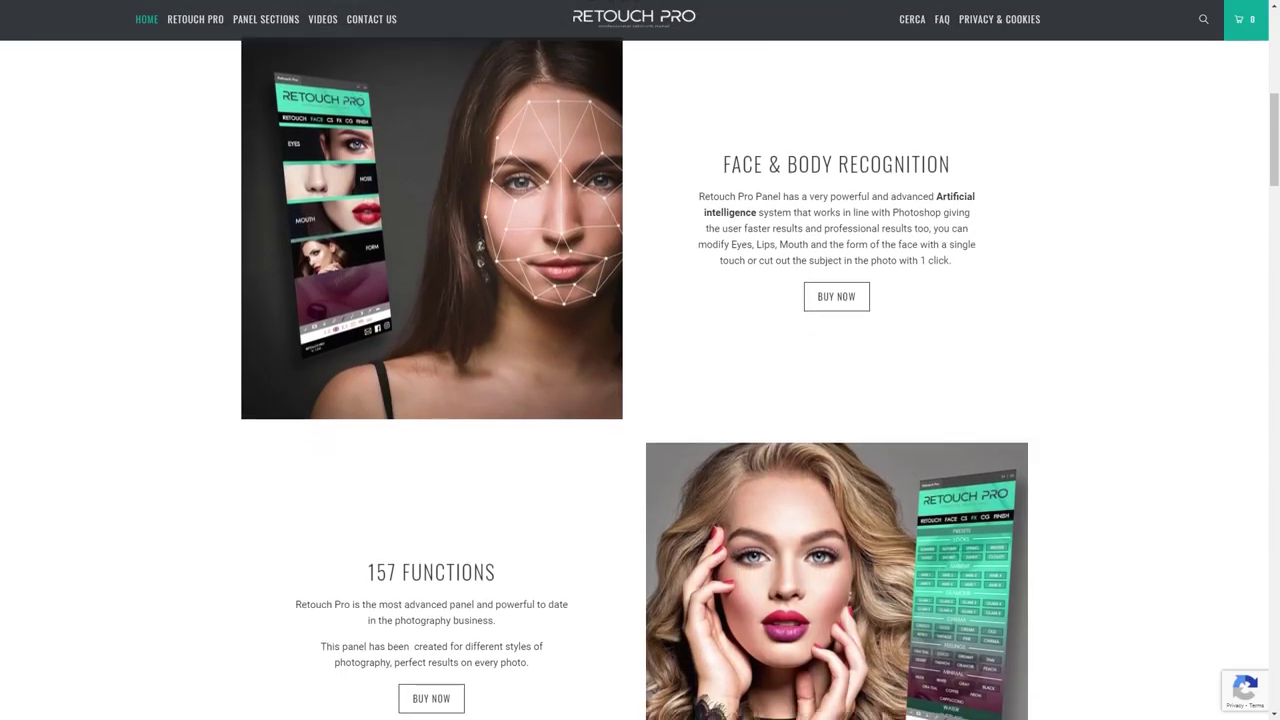
pyautogui.scroll(-2, 640, 360)
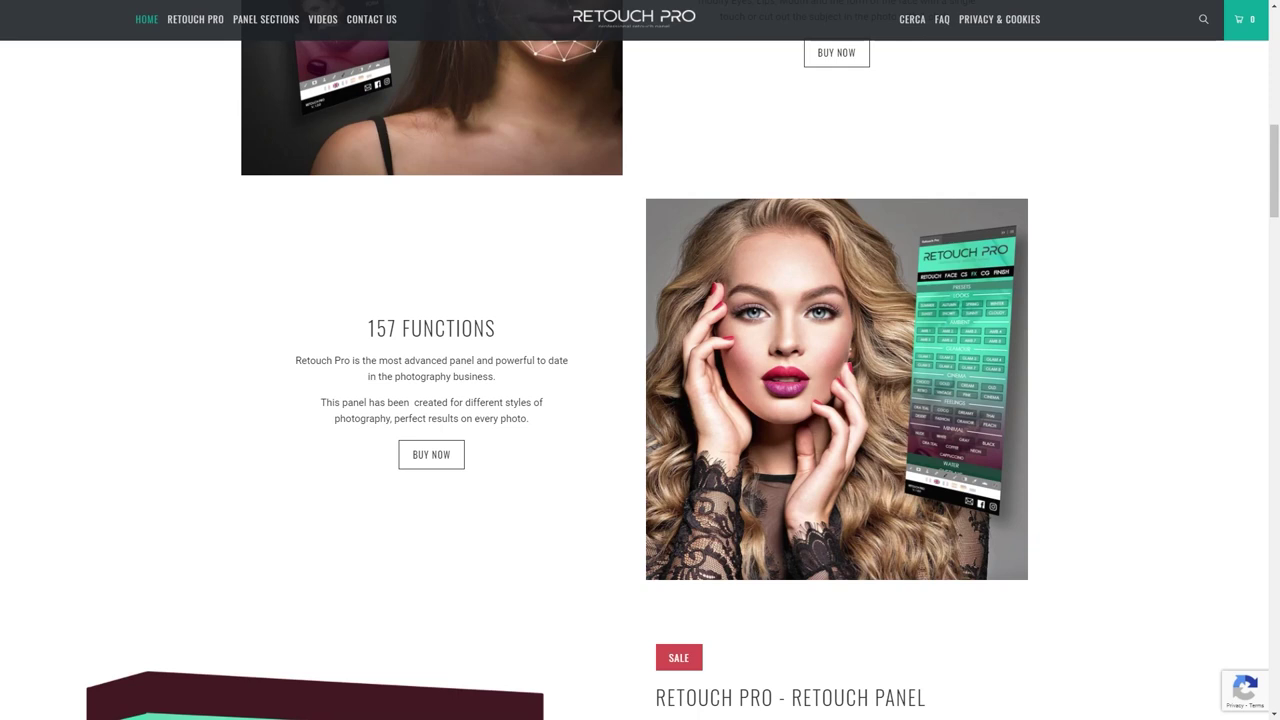
pyautogui.scroll(-2, 640, 360)
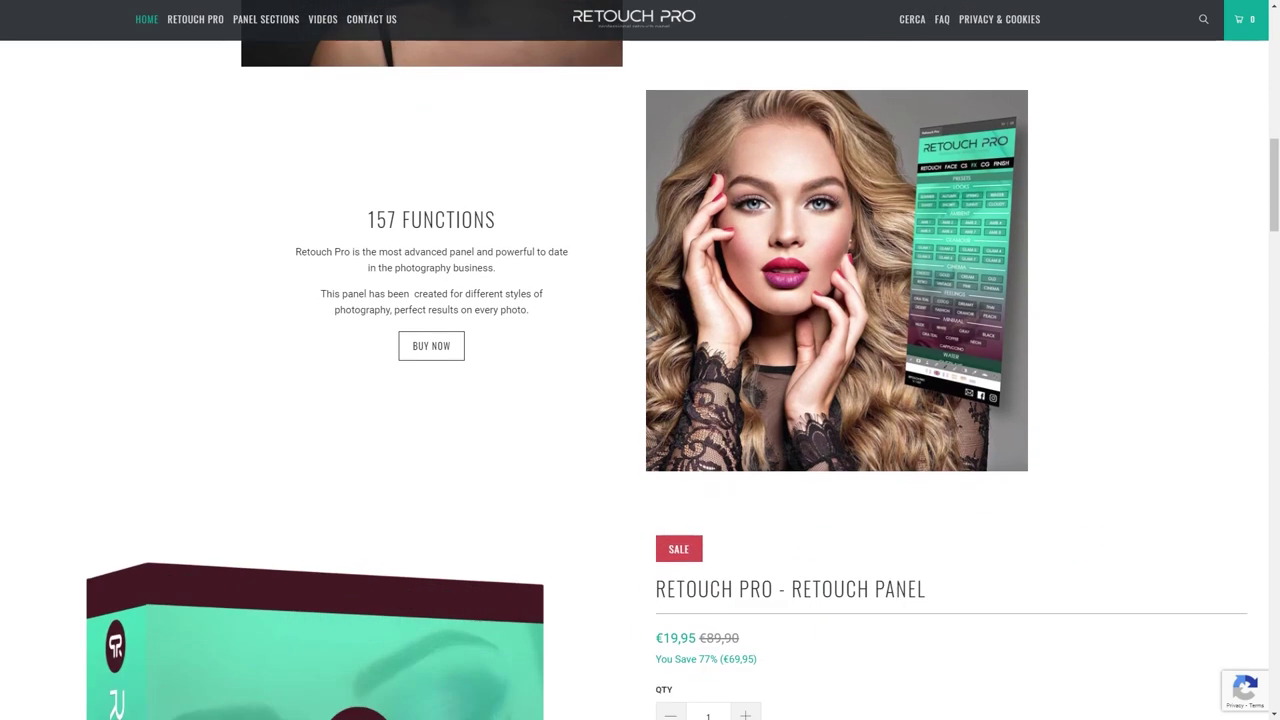
pyautogui.scroll(-5, 640, 360)
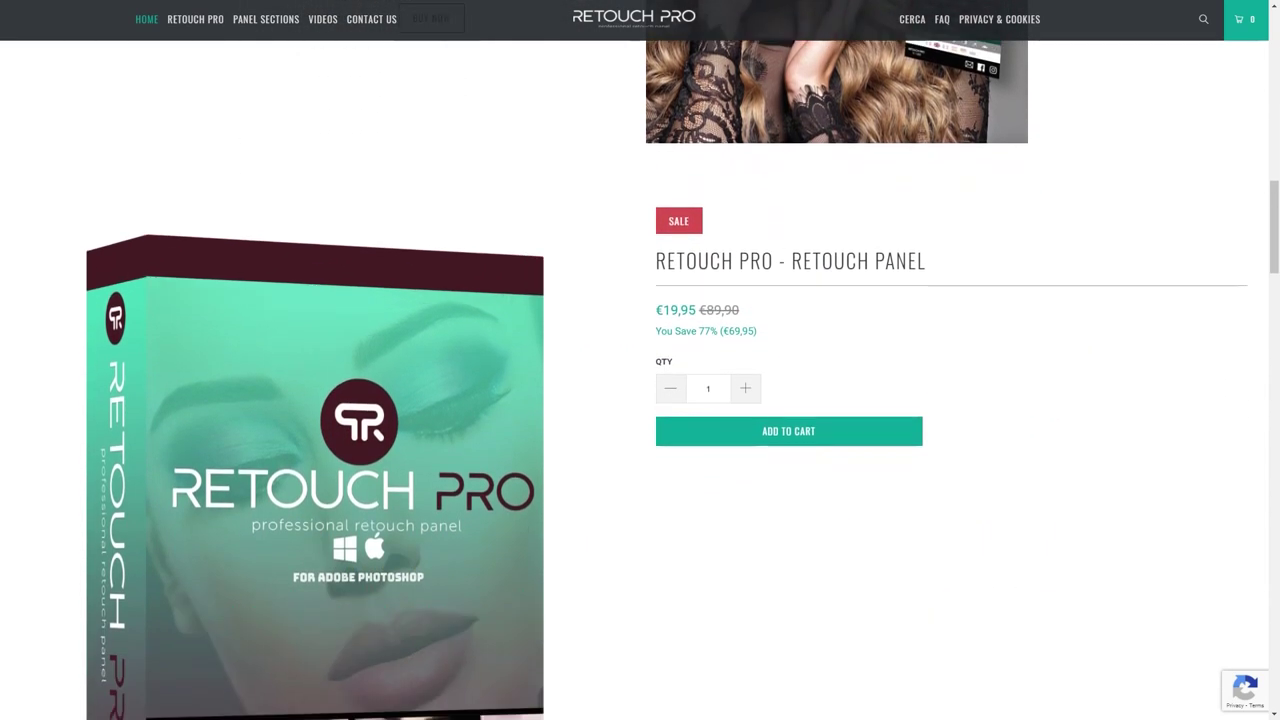
pyautogui.scroll(-2, 640, 360)
pyautogui.scroll(-1, 640, 360)
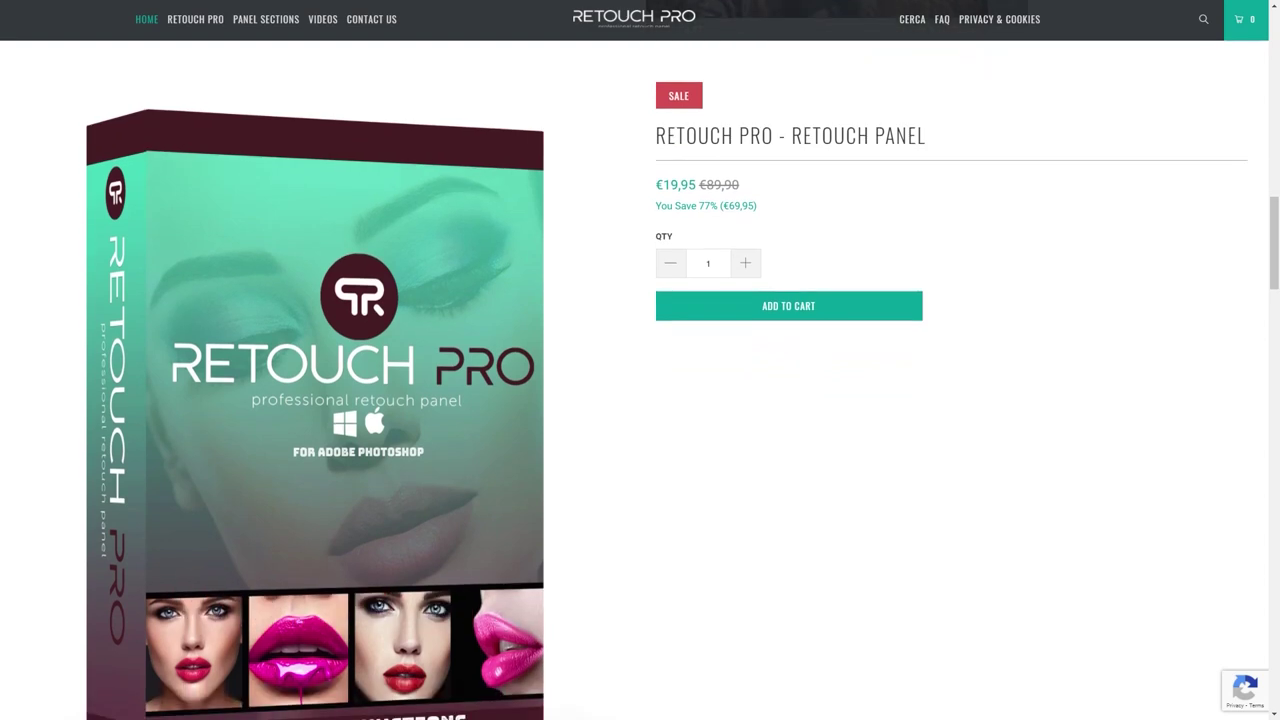
pyautogui.scroll(-1, 640, 360)
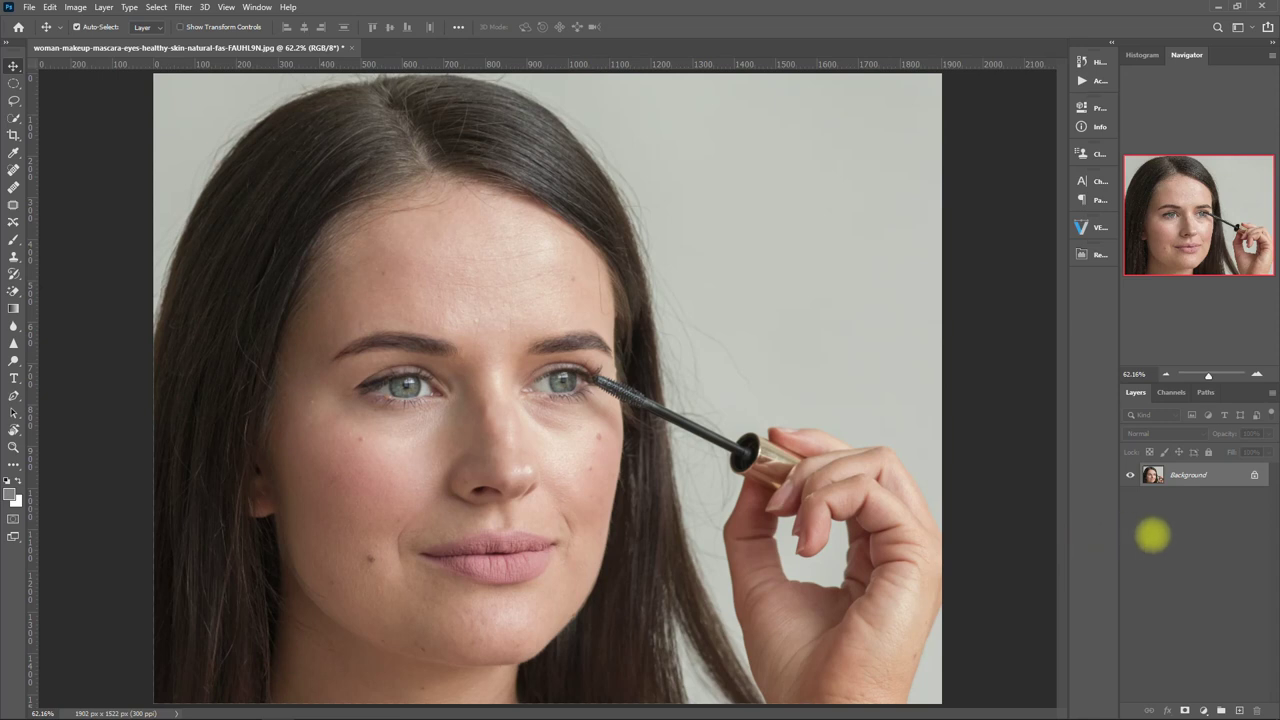
# Duplicate the mascara portrait's background layer and remove the moles on the cheeks with the Spot Healing Brush.
pyautogui.hotkey('ctrl', 'j')
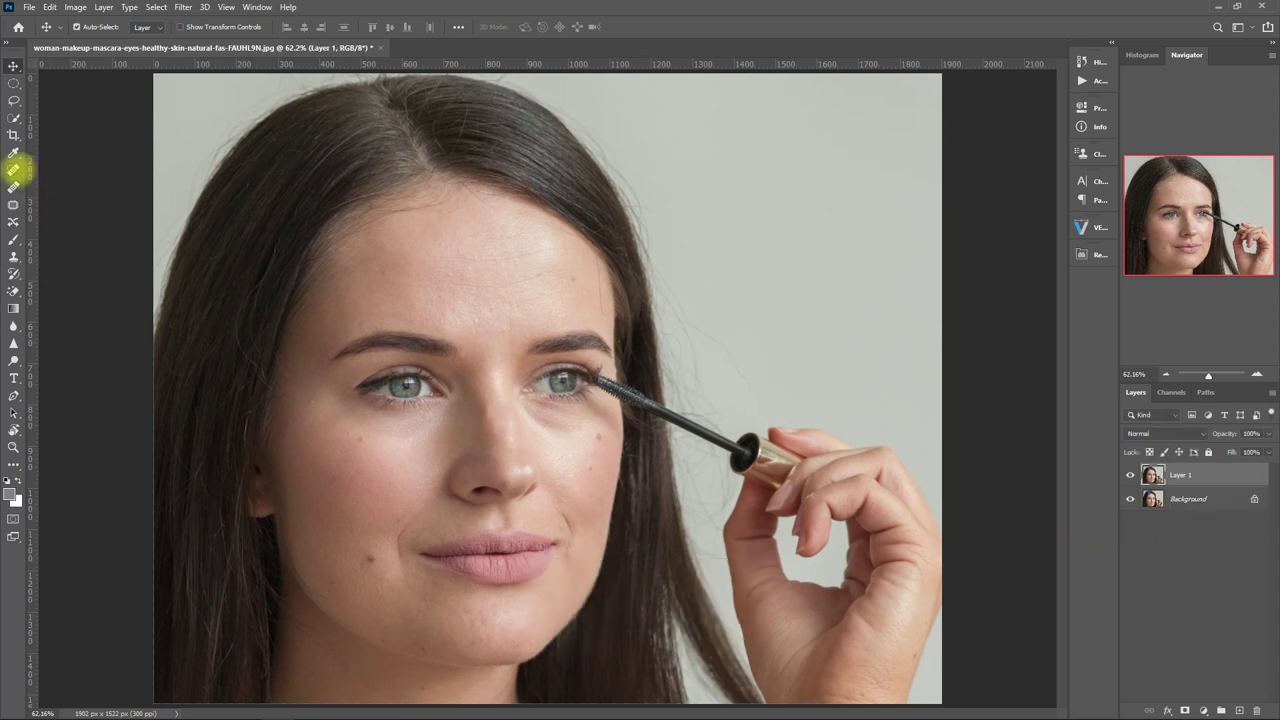
pyautogui.click(15, 170)
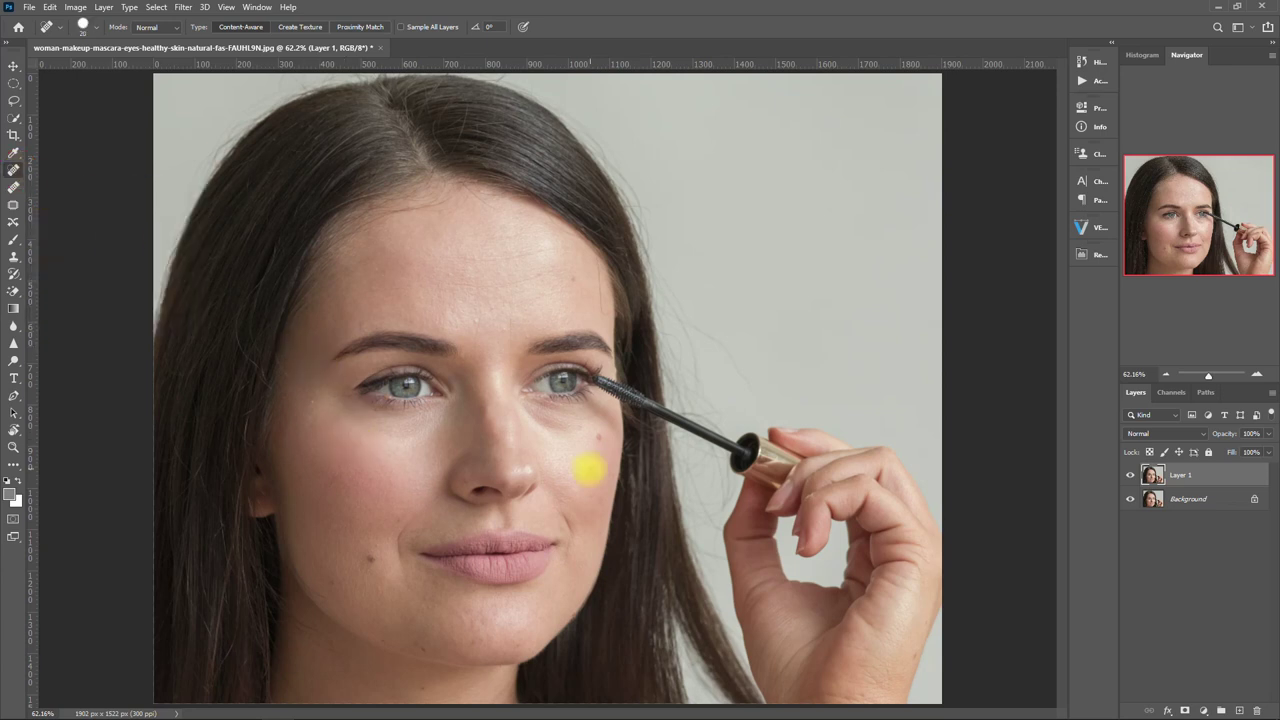
pyautogui.scroll(3, 586, 463)
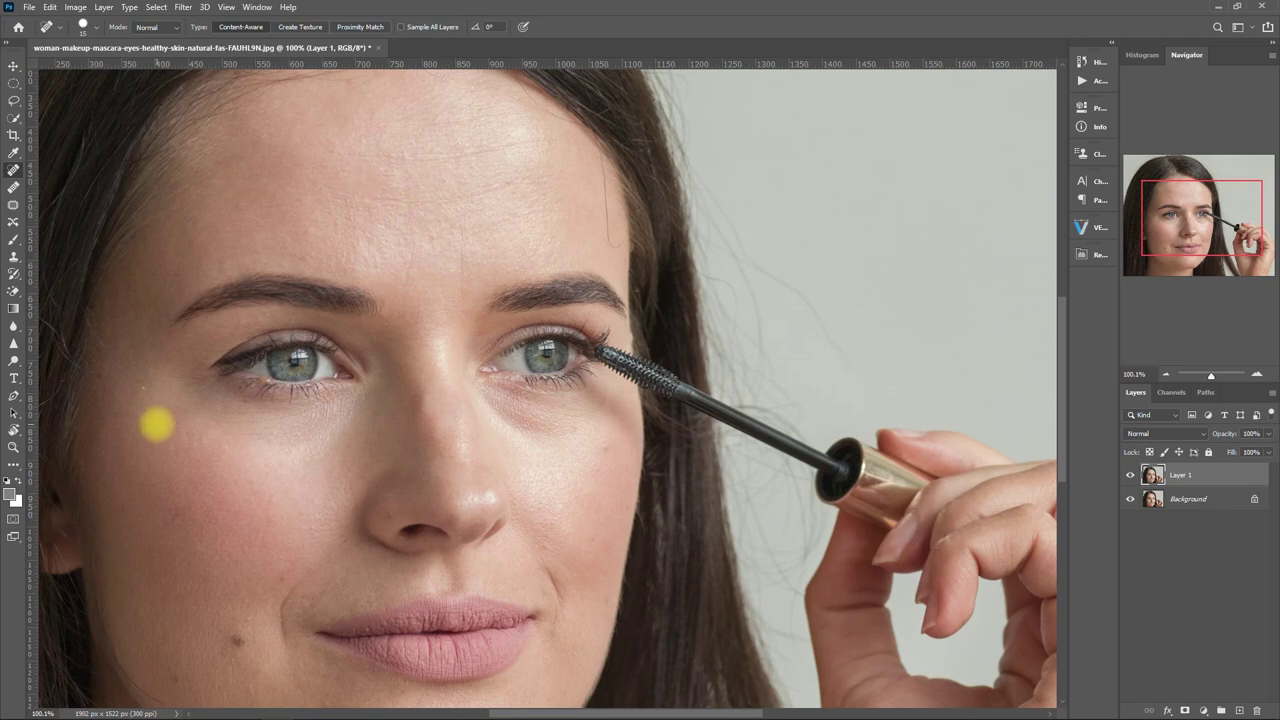
pyautogui.scroll(-2, 220, 430)
pyautogui.press(']')
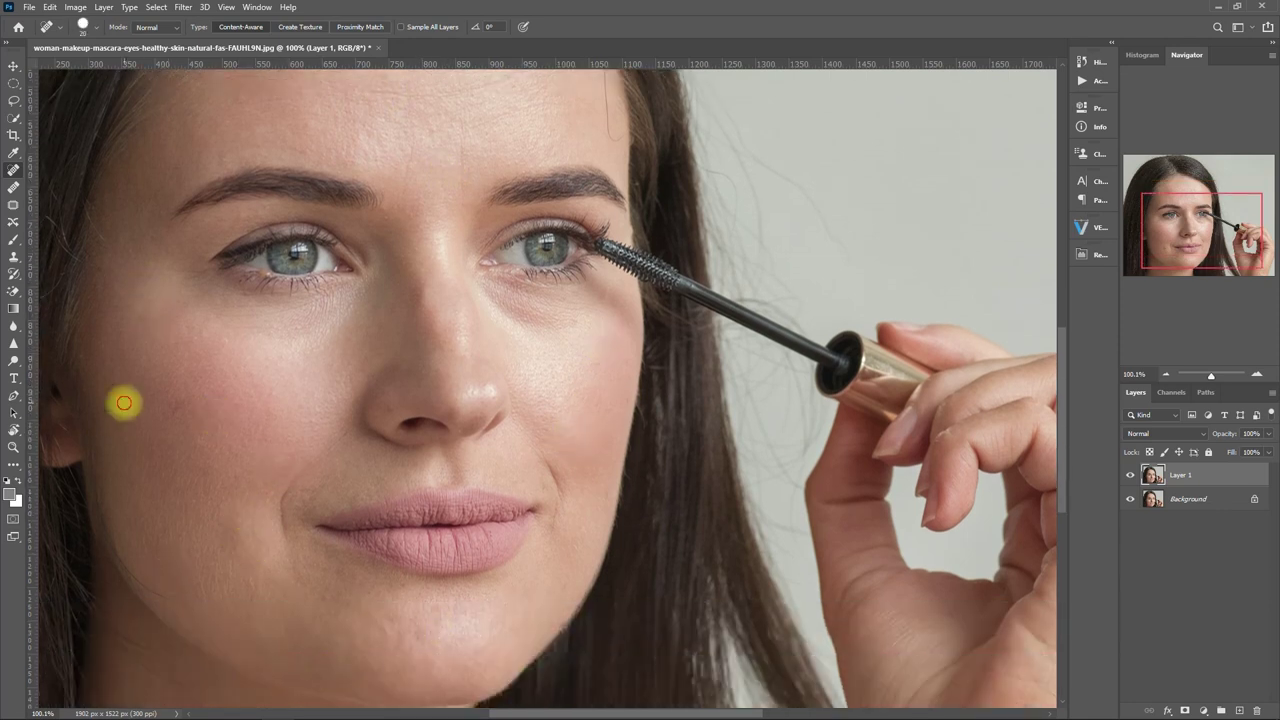
# Remove the stray hair strand on the forehead with a smaller Spot Healing Brush.
pyautogui.scroll(-2, 334, 480)
pyautogui.scroll(1, 294, 400)
pyautogui.scroll(1, 420, 290)
pyautogui.press('[')
pyautogui.press('[')
pyautogui.press('[')
pyautogui.press('[')
pyautogui.scroll(1, 600, 158)
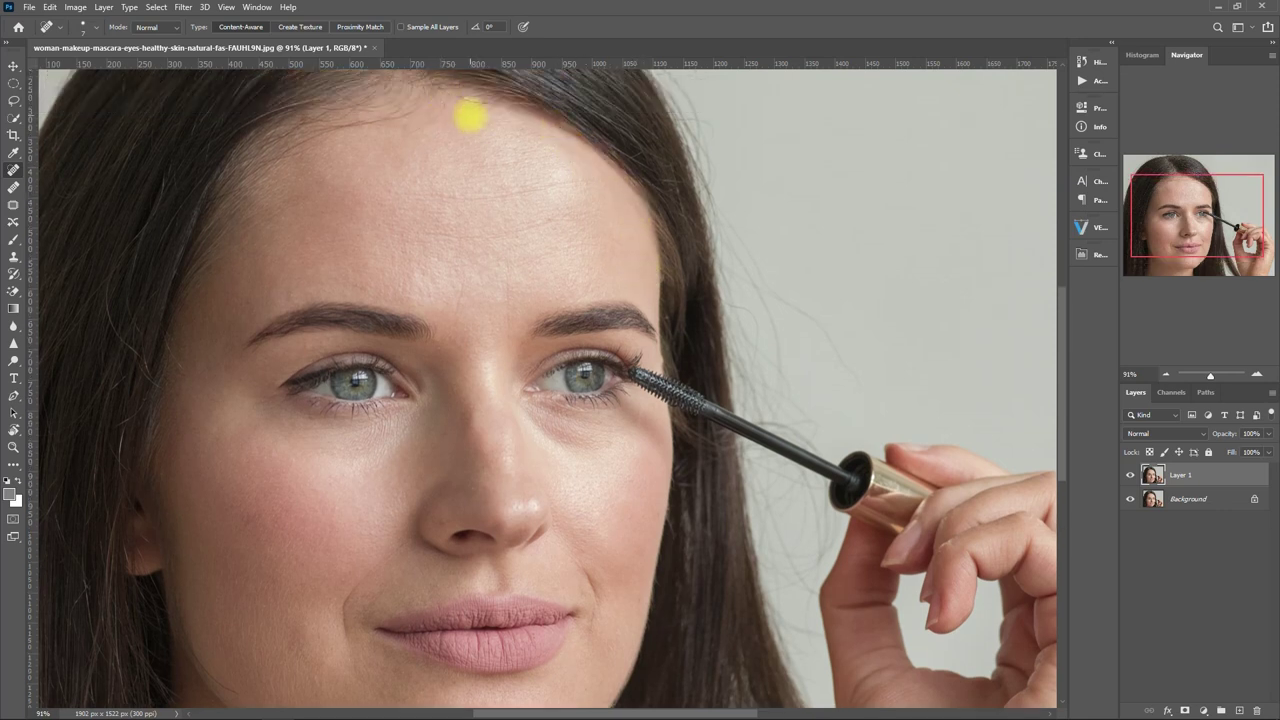
# Clean up the remaining small blemishes on the face and neck with a larger Spot Healing Brush.
pyautogui.scroll(-1, 180, 297)
pyautogui.scroll(-2, 194, 486)
pyautogui.press(']')
pyautogui.press(']')
pyautogui.press(']')
pyautogui.press(']')
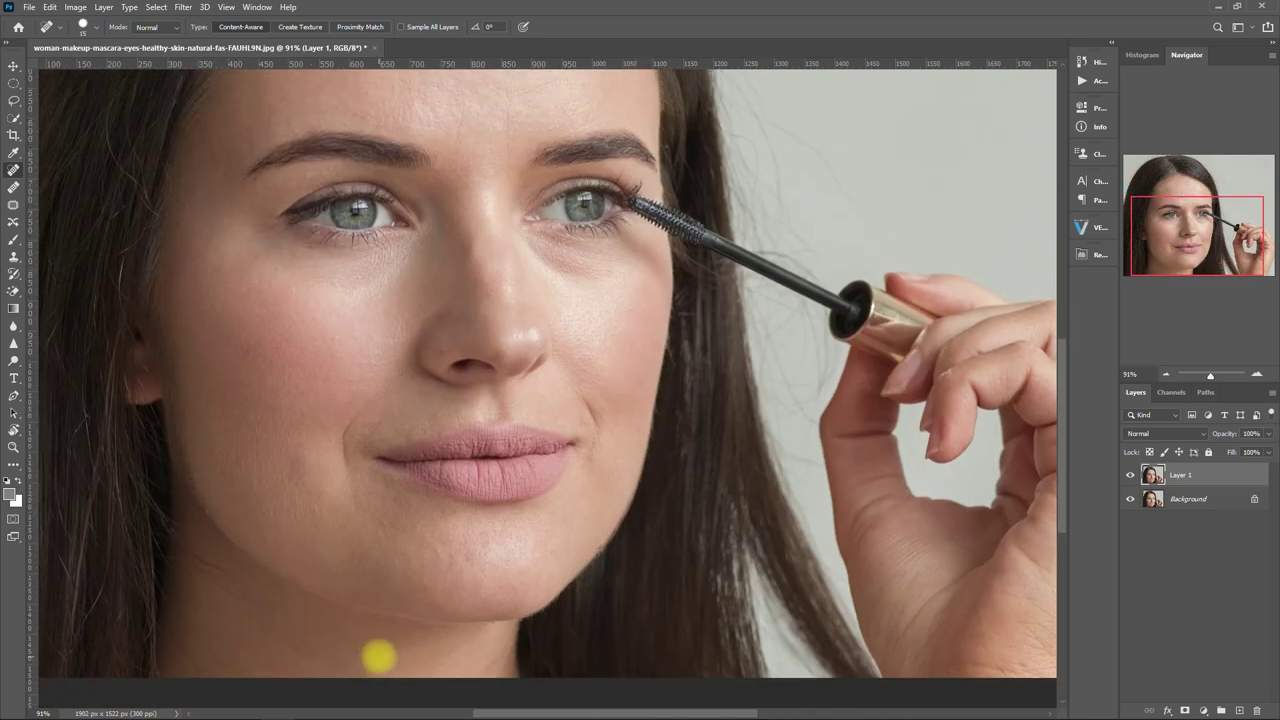
pyautogui.scroll(1, 414, 506)
pyautogui.scroll(2, 469, 277)
pyautogui.scroll(-2, 469, 277)
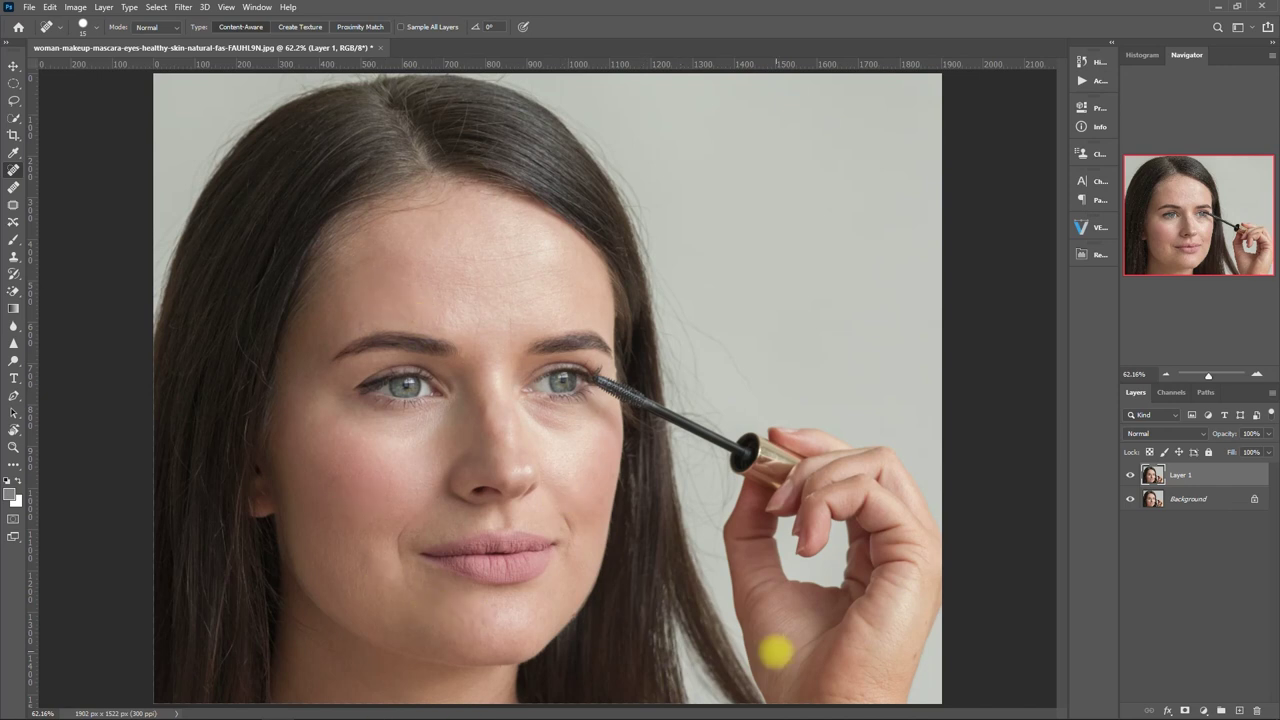
# Apply the Easy skin retouch from the Retouch Pro panel to the cleaned-up portrait layer.
pyautogui.press('v')
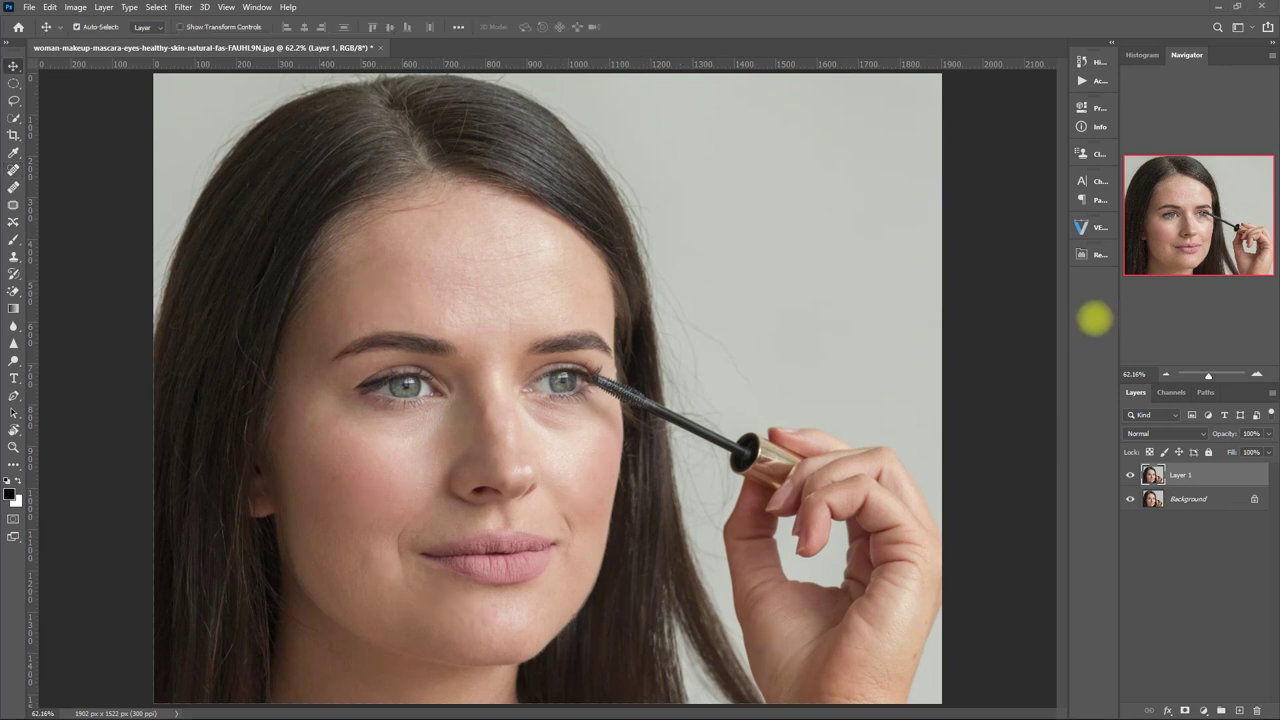
pyautogui.click(1100, 255)
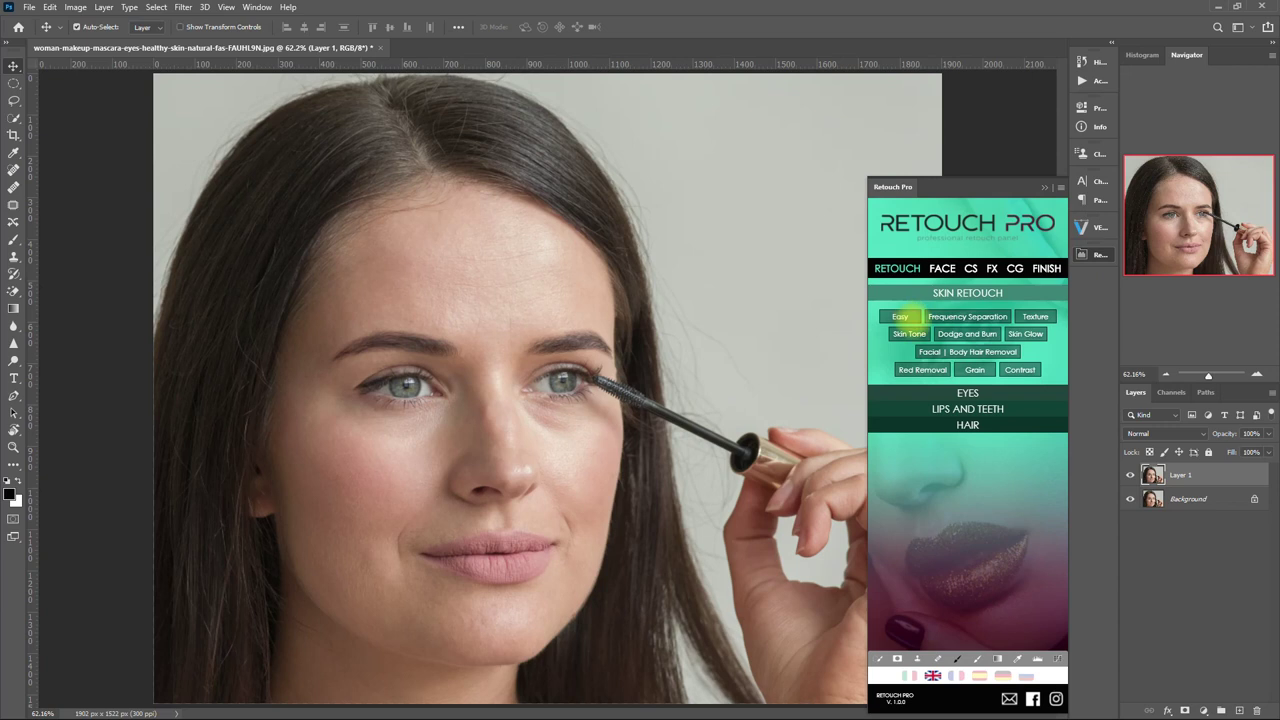
pyautogui.click(900, 316)
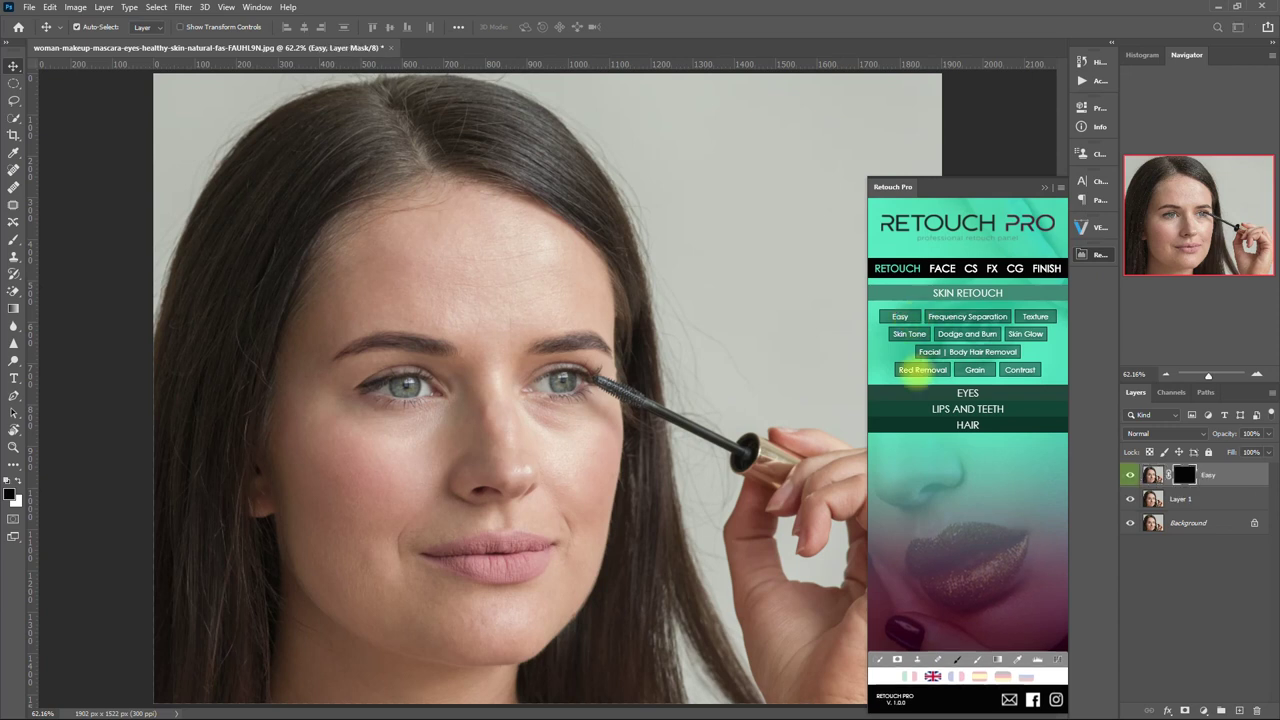
# Paint the Easy layer's mask white over the facial skin, reducing the brush from 125 to 40 px and its opacity to 60%.
pyautogui.click(977, 659)
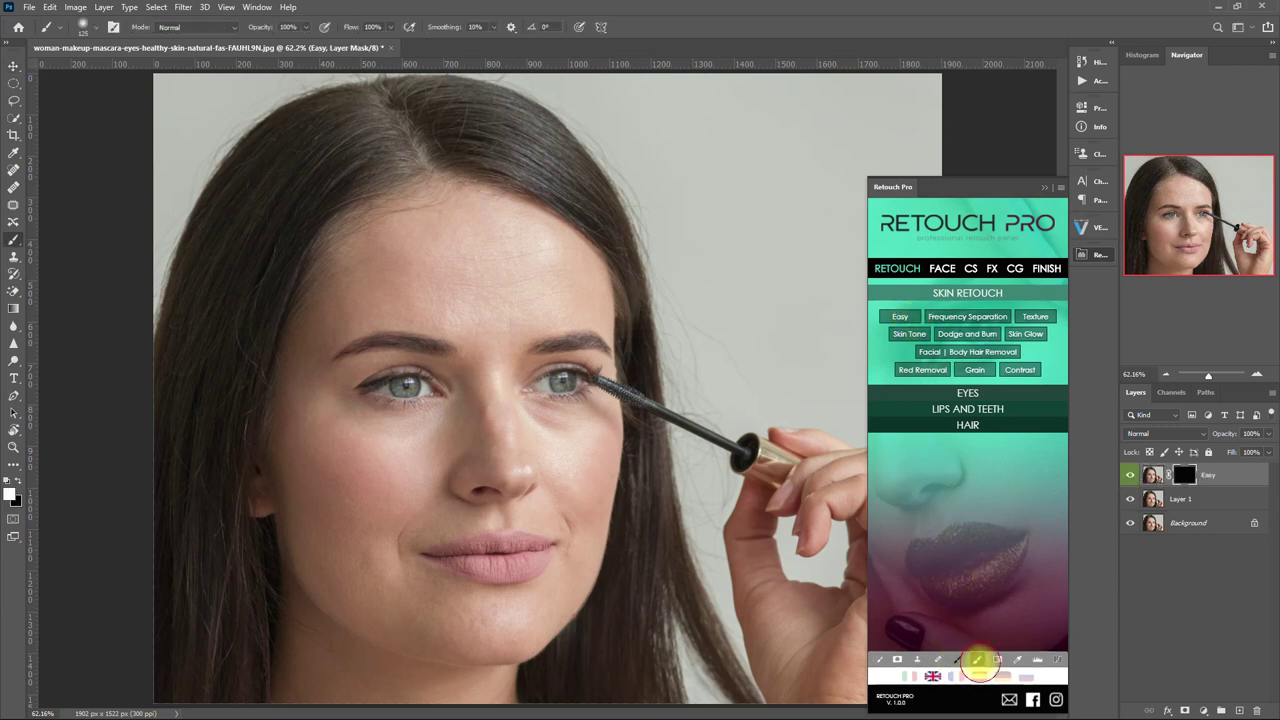
pyautogui.moveTo(491, 292)
pyautogui.mouseDown()
pyautogui.moveTo(346, 311)
pyautogui.moveTo(476, 235)
pyautogui.mouseUp()
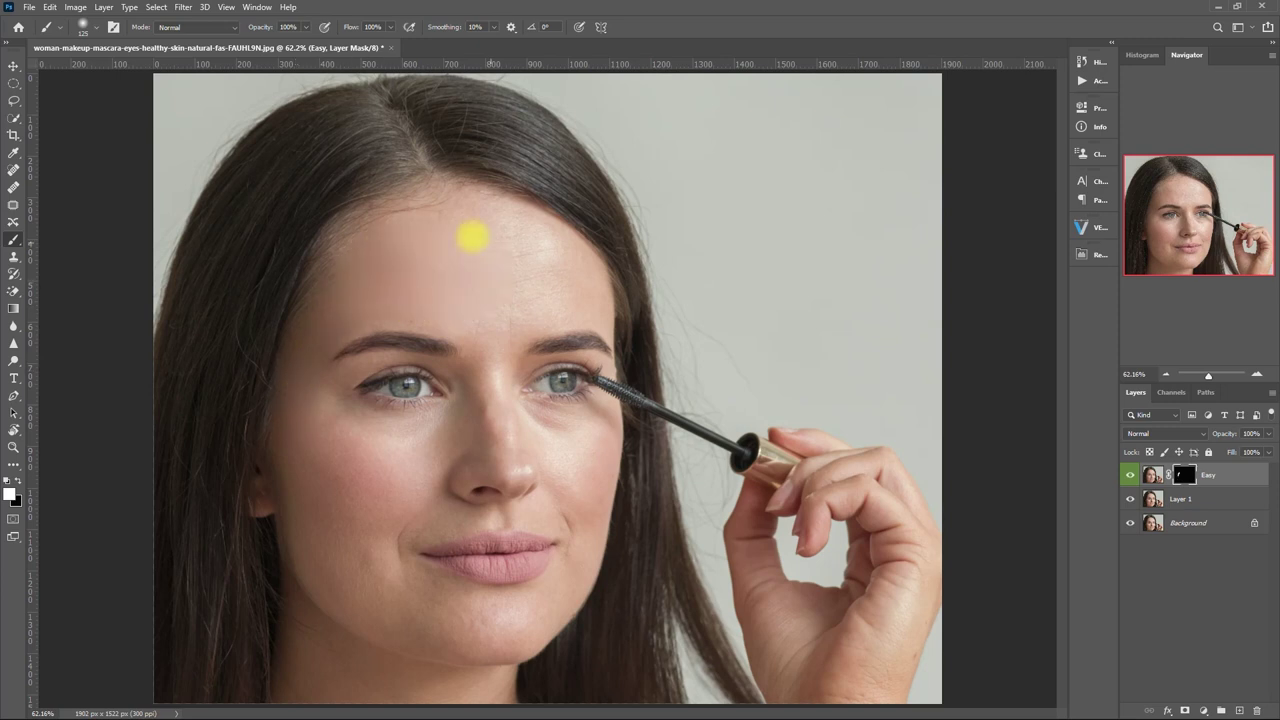
pyautogui.press('[')
pyautogui.press('[')
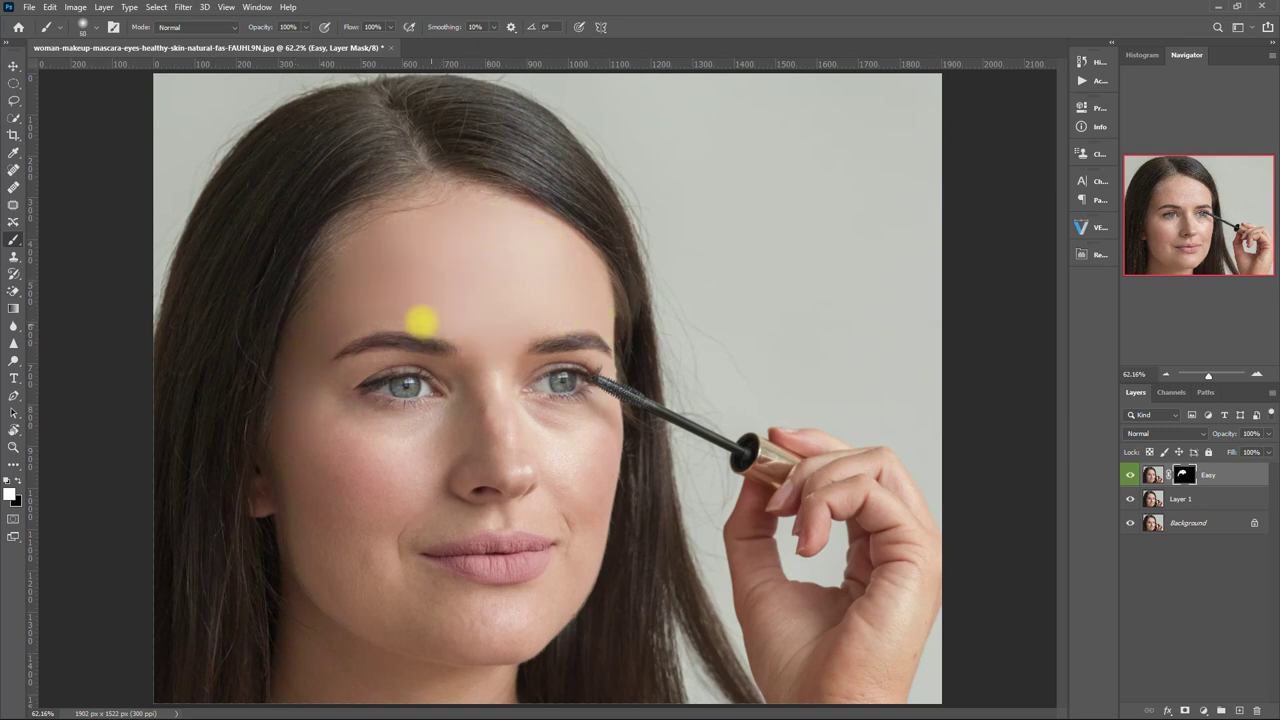
pyautogui.moveTo(384, 434)
pyautogui.mouseDown()
pyautogui.moveTo(443, 446)
pyautogui.moveTo(337, 514)
pyautogui.moveTo(354, 591)
pyautogui.moveTo(378, 521)
pyautogui.moveTo(457, 600)
pyautogui.moveTo(546, 591)
pyautogui.moveTo(463, 646)
pyautogui.moveTo(586, 545)
pyautogui.mouseUp()
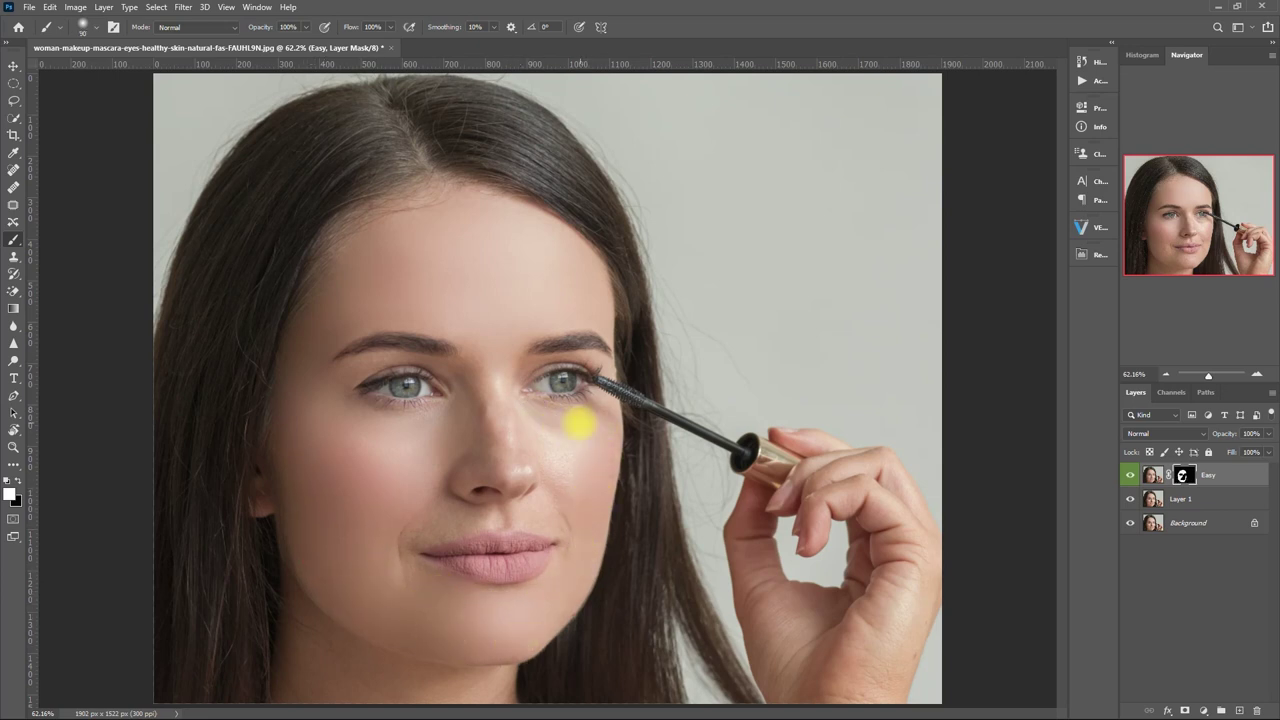
pyautogui.press('[')
pyautogui.press('[')
pyautogui.press('[')
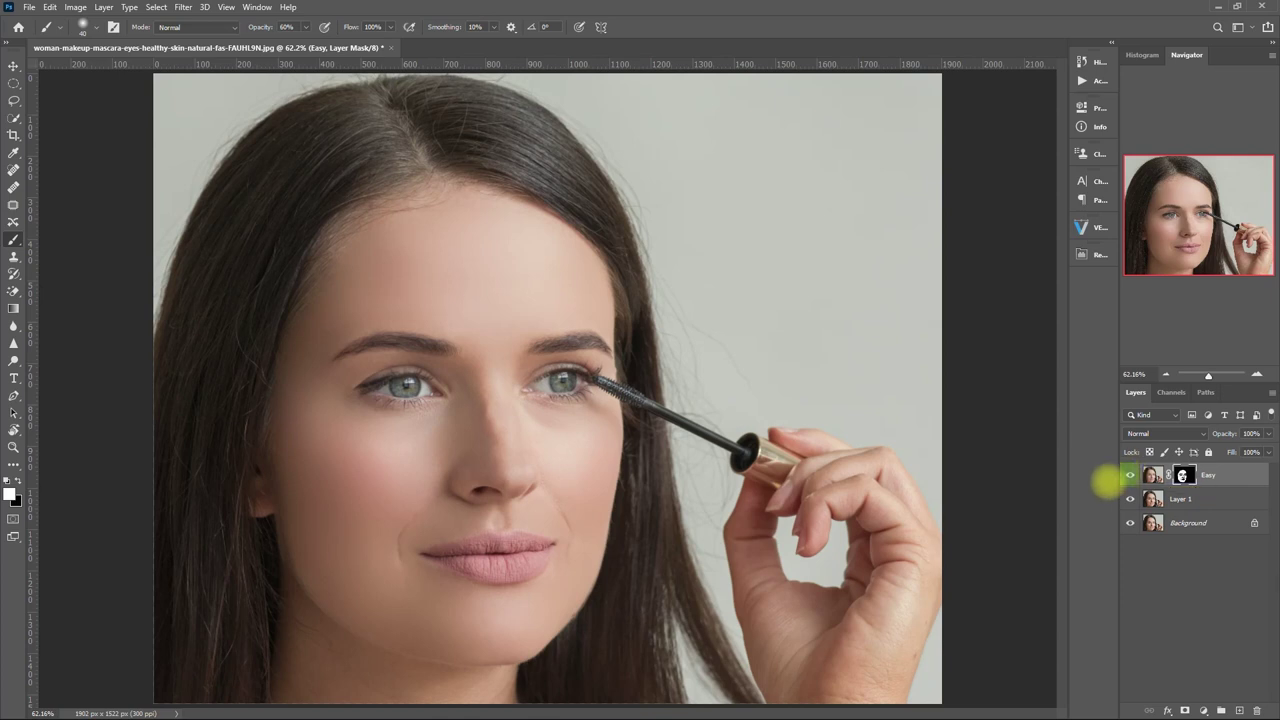
# Compare the skin with the Easy layer hidden and shown, both in full view and close up on the face.
pyautogui.click(1130, 475)
pyautogui.click(1130, 475)
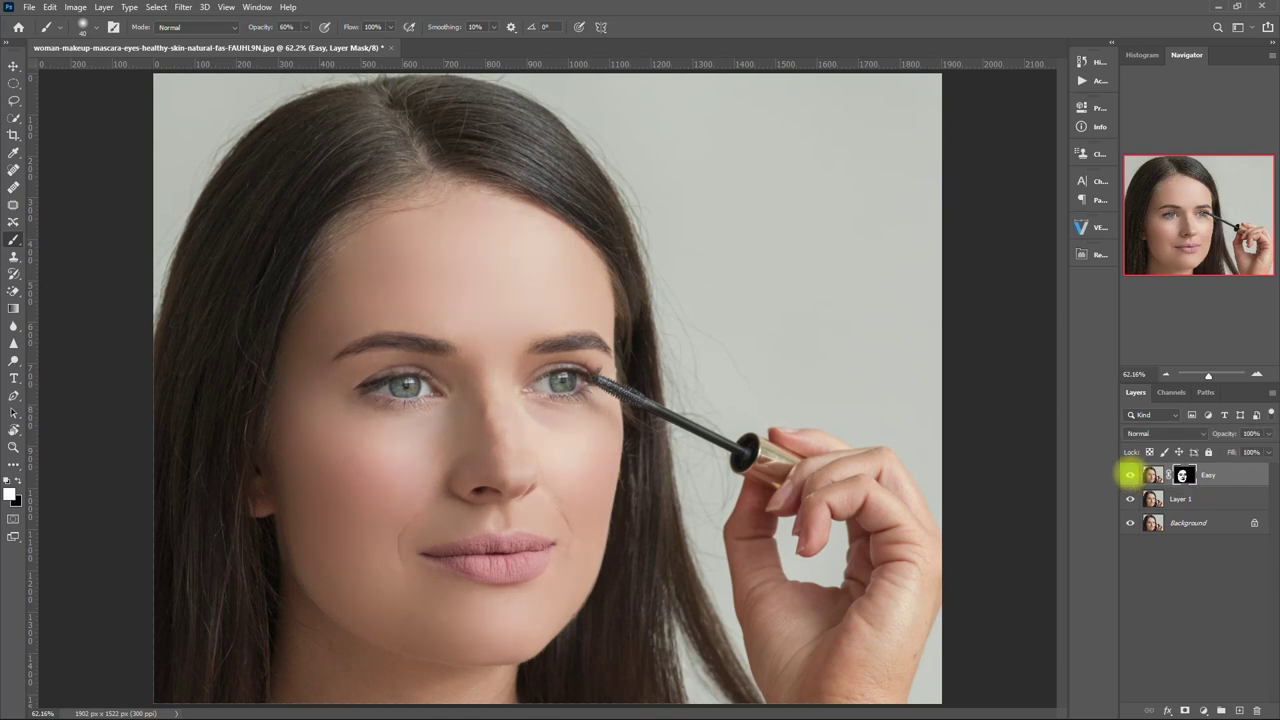
pyautogui.click(1130, 475)
pyautogui.click(1130, 475)
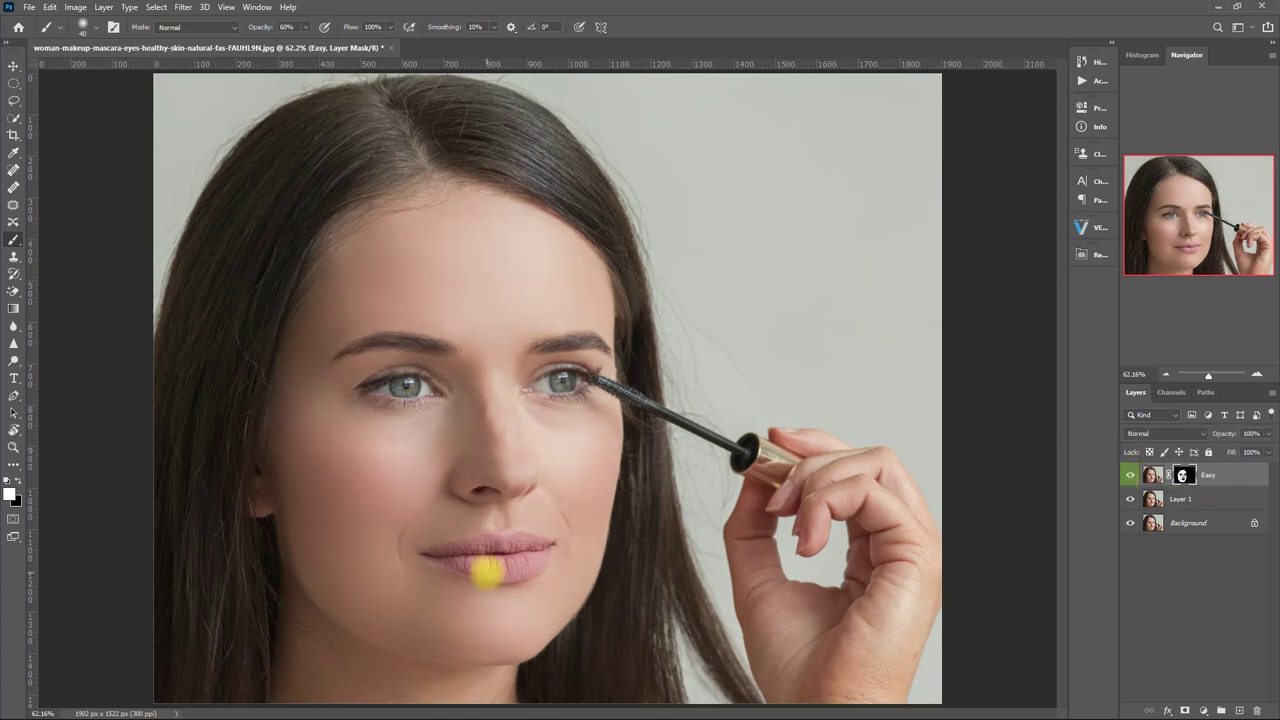
pyautogui.scroll(2, 486, 571)
pyautogui.scroll(1, 486, 571)
pyautogui.scroll(1, 749, 531)
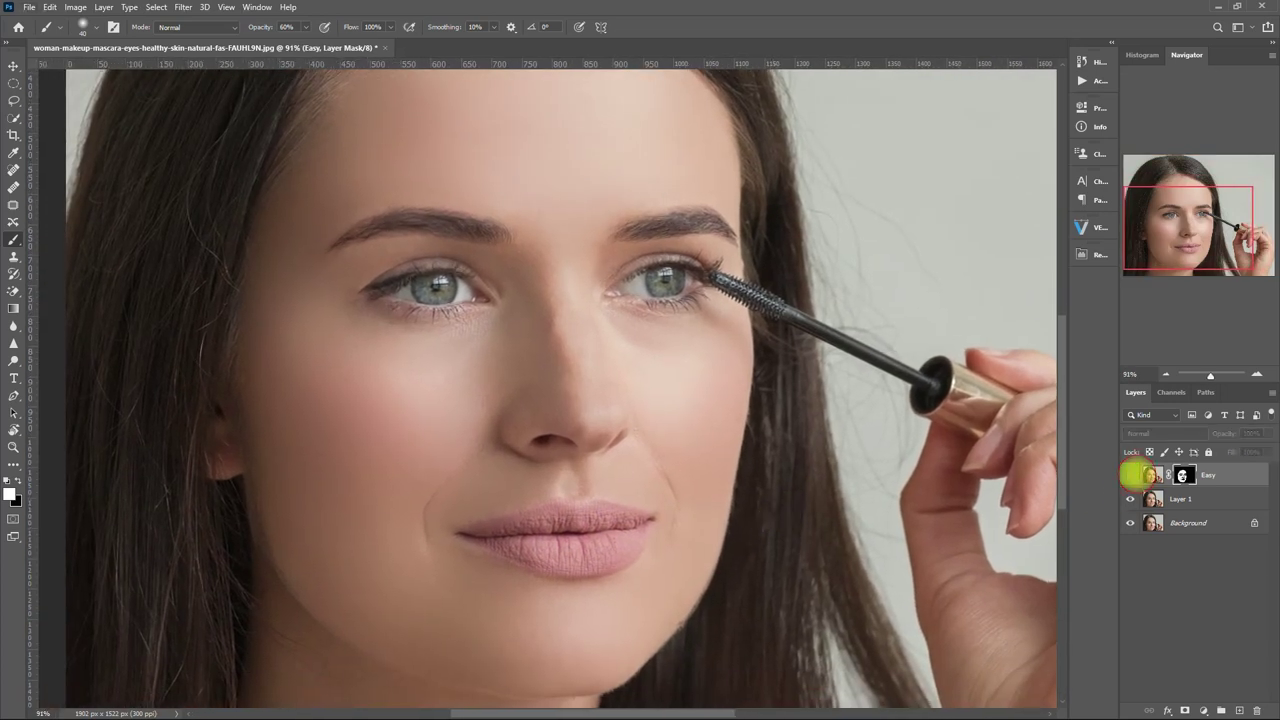
pyautogui.click(1130, 475)
pyautogui.click(1130, 475)
pyautogui.click(1130, 475)
pyautogui.click(1130, 475)
pyautogui.hotkey('ctrl', '0')
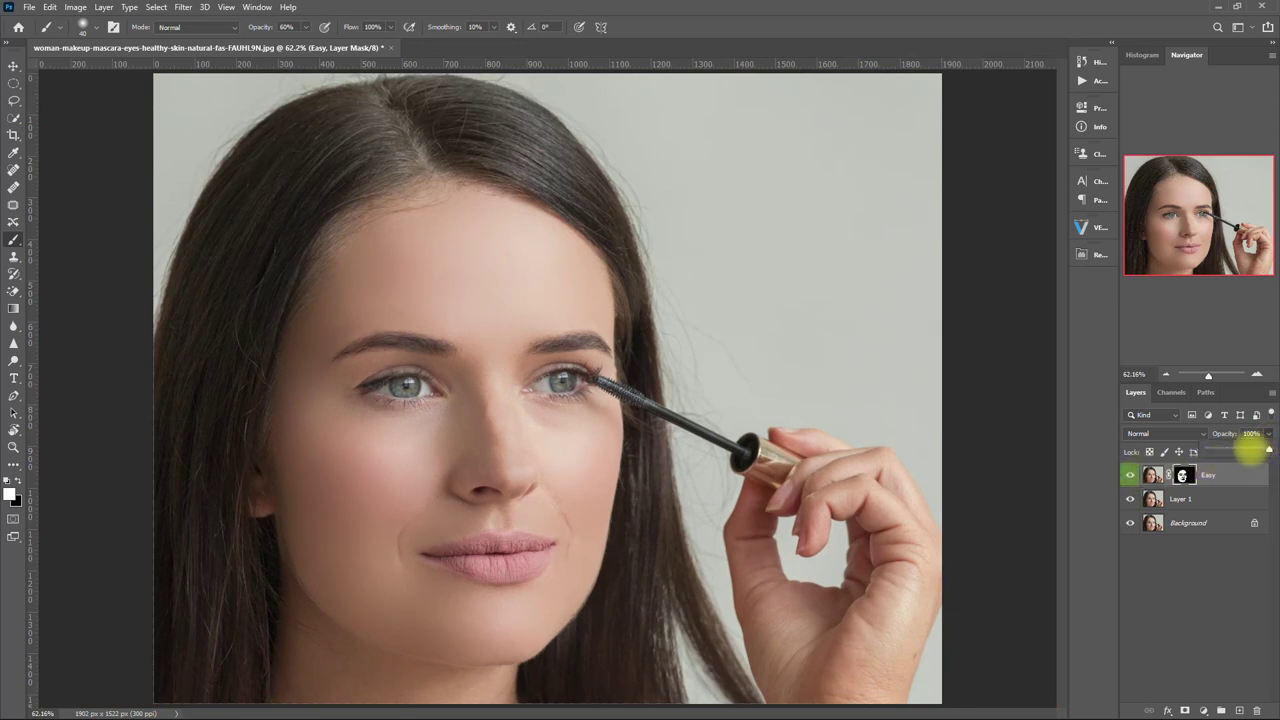
# Set the Easy layer's opacity to 70% and compare the face with the layer hidden and shown.
pyautogui.click(1250, 450)
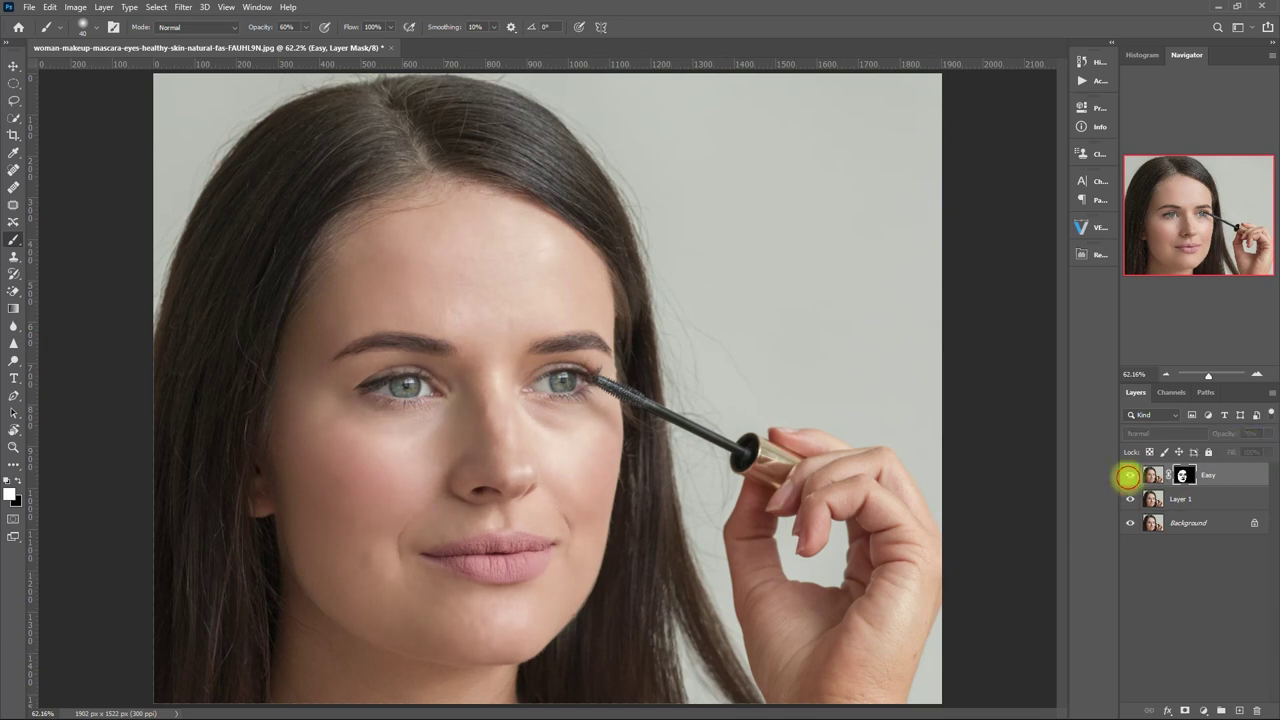
pyautogui.click(1129, 475)
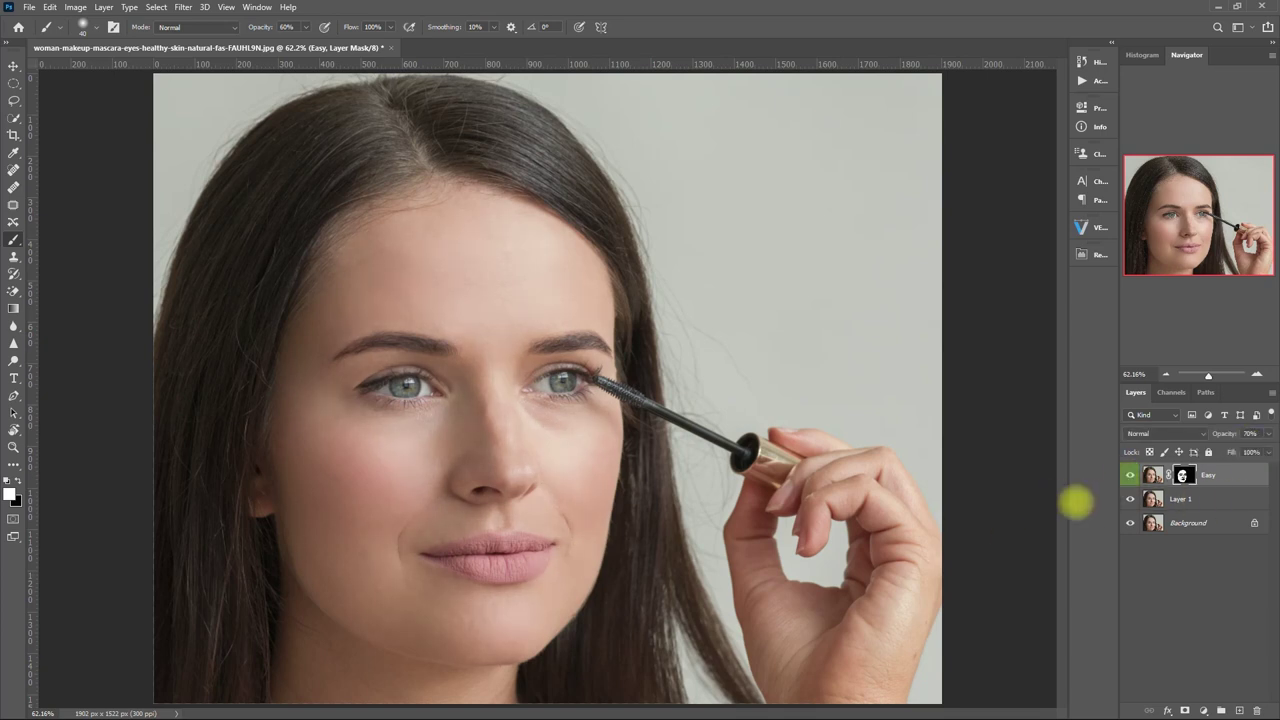
pyautogui.scroll(3, 600, 486)
pyautogui.moveTo(600, 486); pyautogui.dragTo(725, 460)
pyautogui.click(1130, 475)
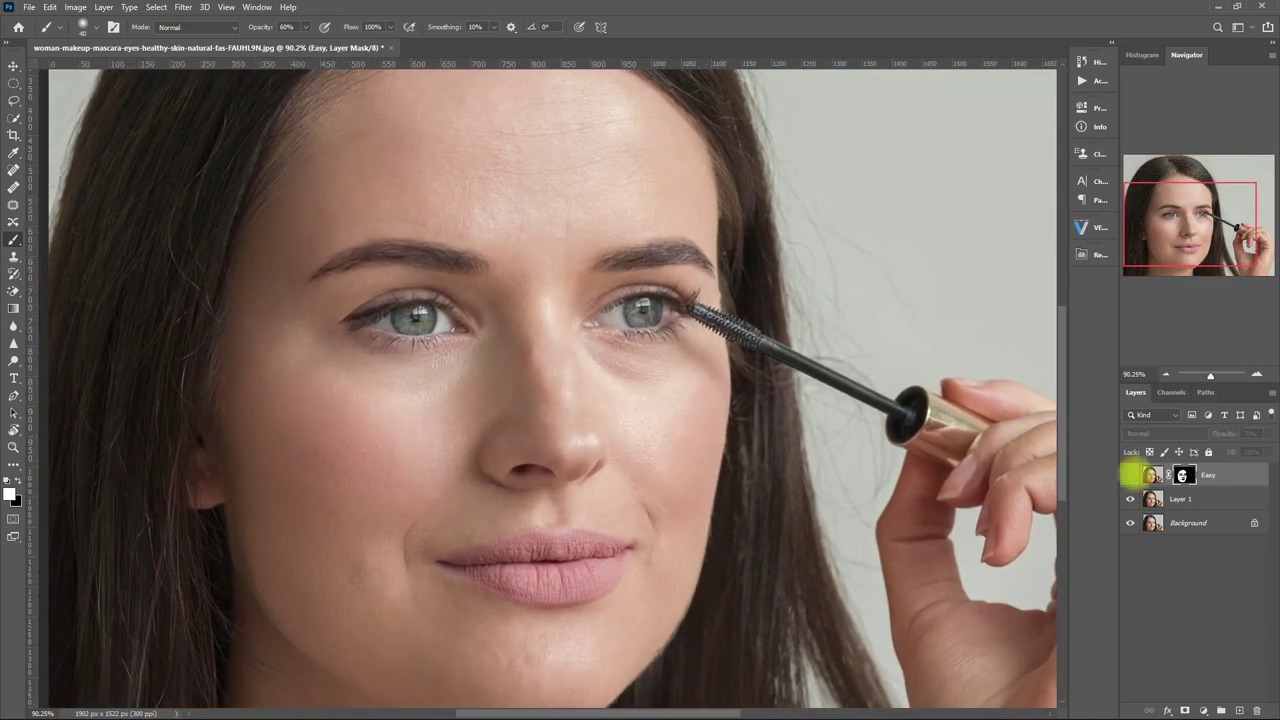
pyautogui.click(1130, 475)
pyautogui.click(1130, 475)
pyautogui.click(1131, 474)
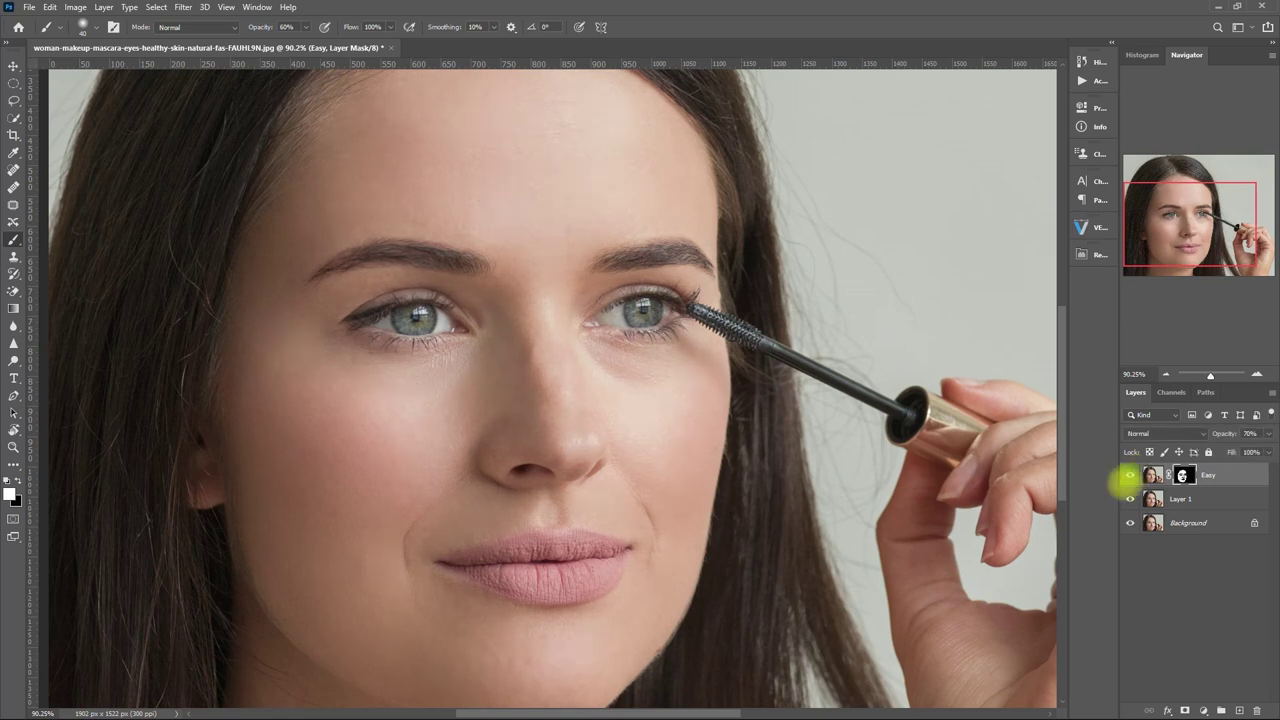
pyautogui.hotkey('ctrl', '0')
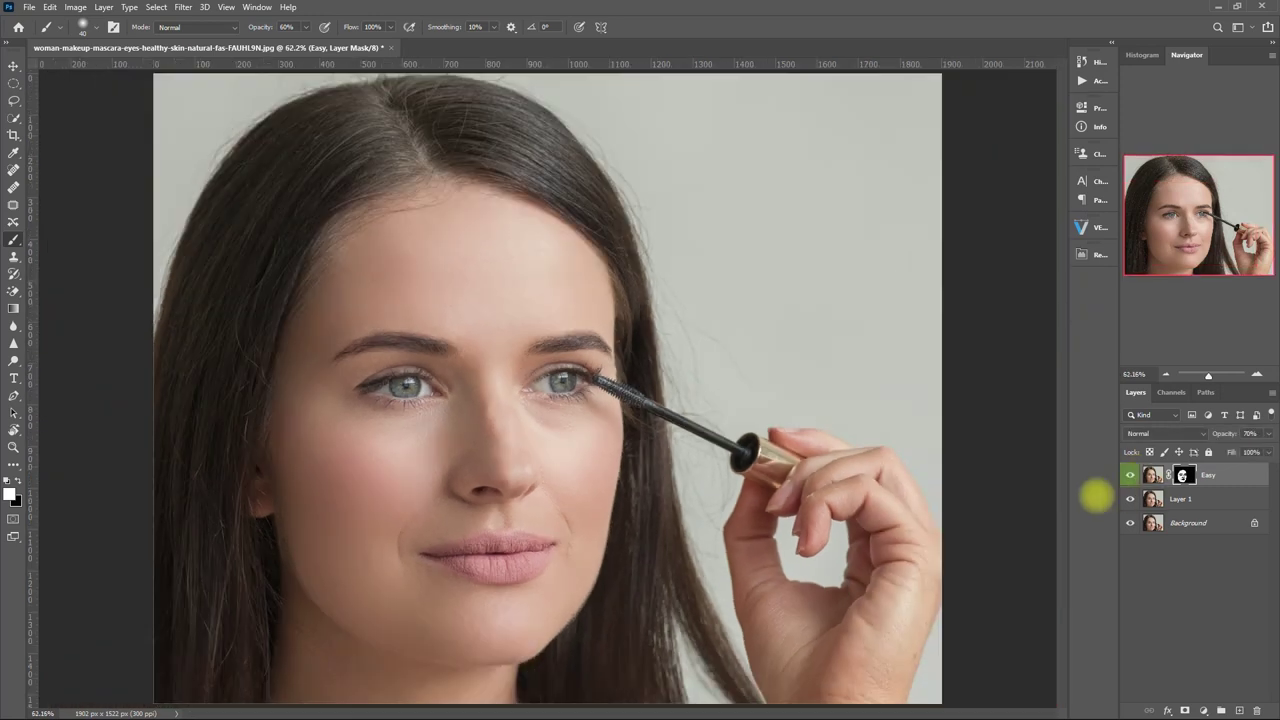
# Add Retouch Pro's Texture effect, ready the white brush for its mask, and collapse the top Skin Texture group.
pyautogui.click(1097, 256)
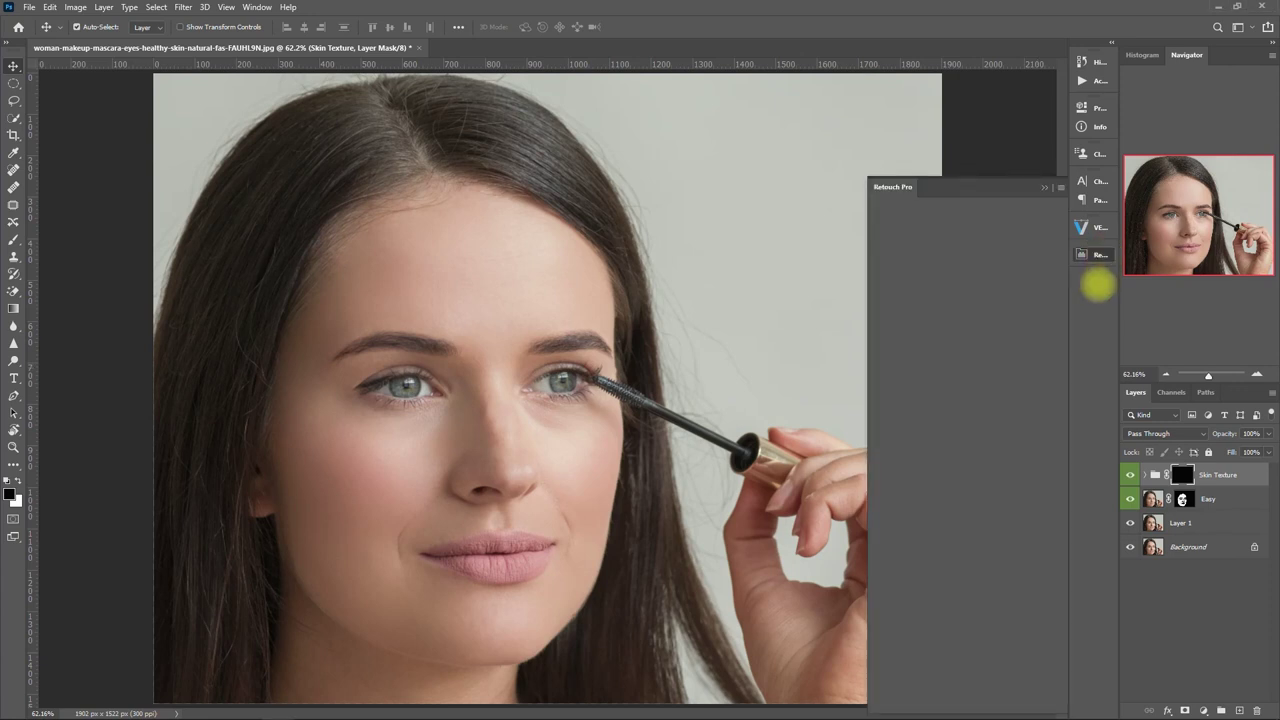
pyautogui.click(1036, 316)
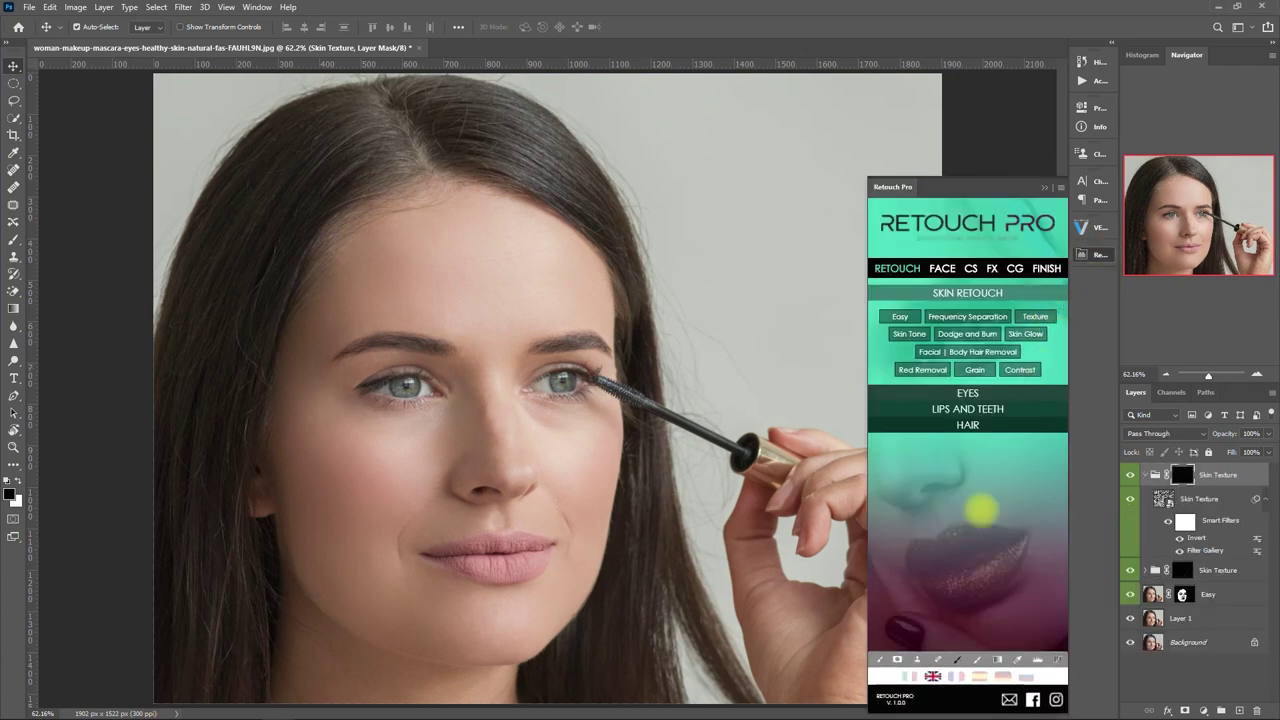
pyautogui.click(978, 659)
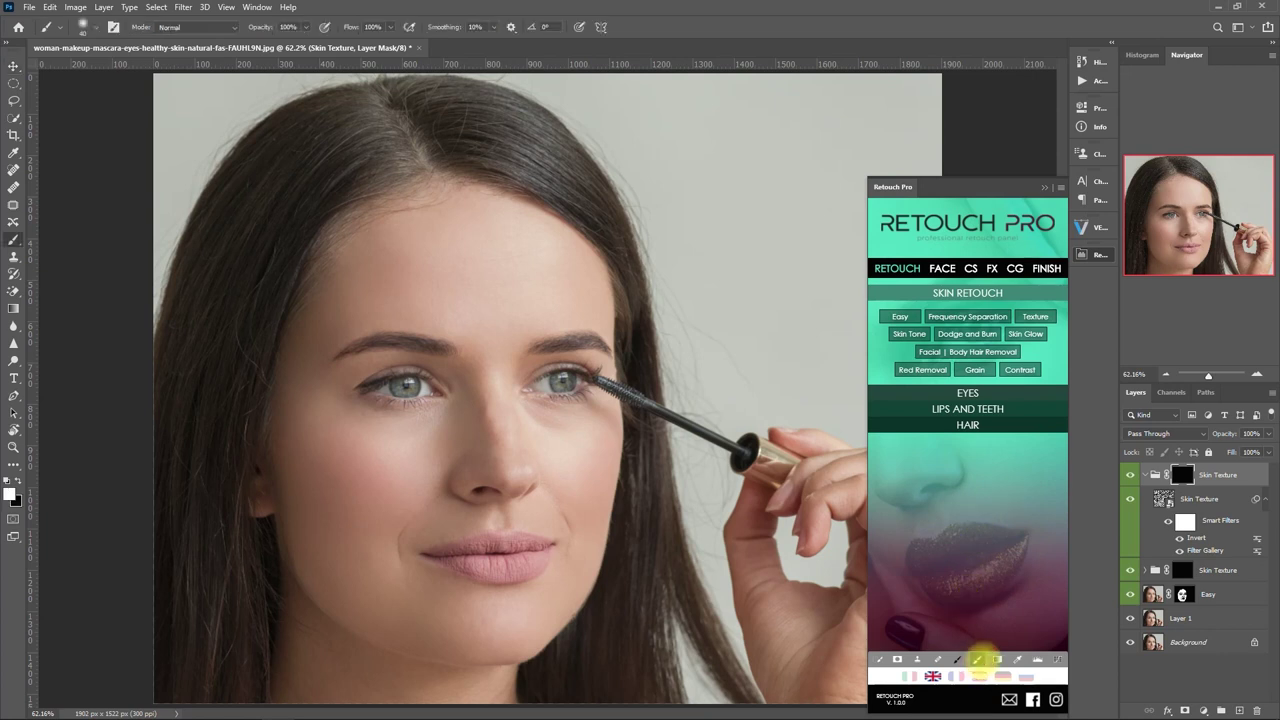
pyautogui.click(1044, 188)
pyautogui.click(1144, 475)
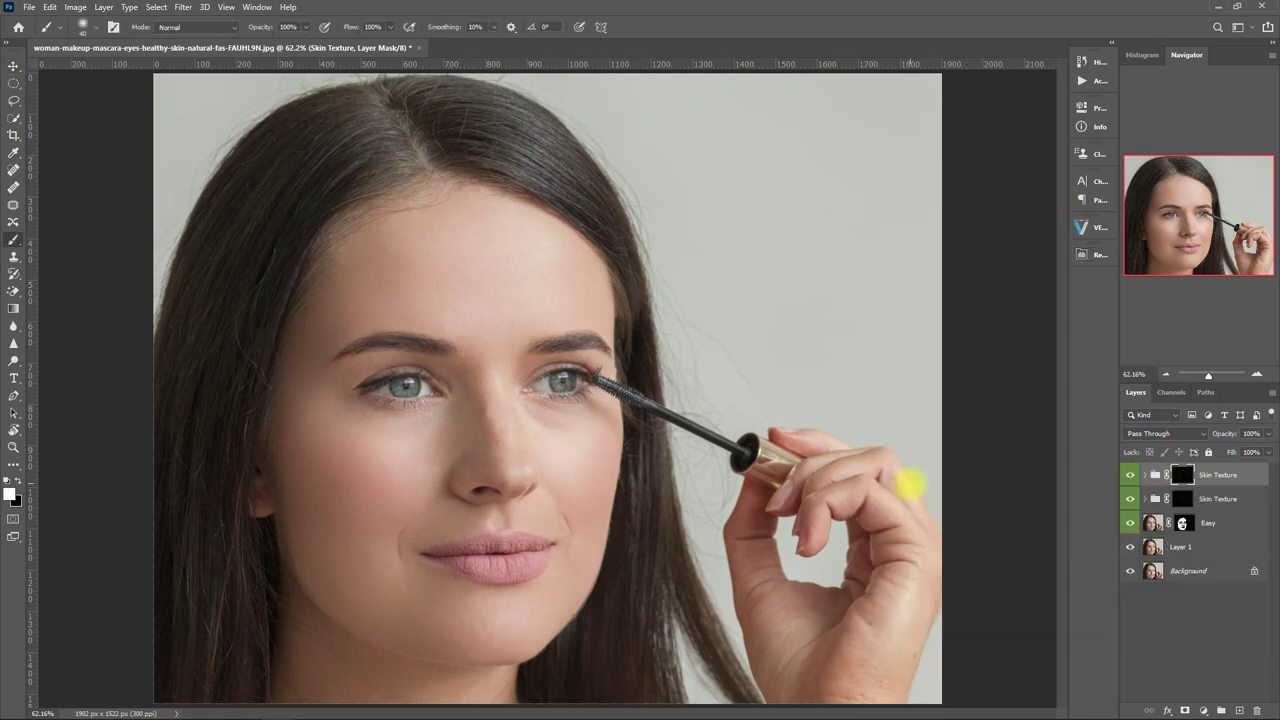
# Paint the top Skin Texture group's mask white over the forehead, cheeks, nose and chin, adjusting the brush size for each area.
pyautogui.moveTo(292, 368)
pyautogui.mouseDown()
pyautogui.moveTo(369, 258)
pyautogui.moveTo(465, 219)
pyautogui.moveTo(540, 237)
pyautogui.moveTo(528, 315)
pyautogui.moveTo(521, 274)
pyautogui.moveTo(332, 300)
pyautogui.moveTo(315, 431)
pyautogui.moveTo(384, 458)
pyautogui.moveTo(328, 492)
pyautogui.moveTo(308, 487)
pyautogui.moveTo(294, 403)
pyautogui.moveTo(315, 516)
pyautogui.moveTo(350, 596)
pyautogui.moveTo(482, 632)
pyautogui.moveTo(505, 613)
pyautogui.moveTo(368, 557)
pyautogui.moveTo(437, 518)
pyautogui.moveTo(409, 547)
pyautogui.moveTo(352, 406)
pyautogui.moveTo(457, 528)
pyautogui.moveTo(452, 506)
pyautogui.moveTo(499, 521)
pyautogui.moveTo(545, 503)
pyautogui.moveTo(563, 541)
pyautogui.moveTo(517, 650)
pyautogui.moveTo(575, 589)
pyautogui.moveTo(604, 405)
pyautogui.moveTo(566, 421)
pyautogui.moveTo(577, 505)
pyautogui.moveTo(478, 345)
pyautogui.moveTo(507, 438)
pyautogui.moveTo(548, 451)
pyautogui.moveTo(539, 436)
pyautogui.moveTo(468, 475)
pyautogui.moveTo(483, 431)
pyautogui.moveTo(440, 452)
pyautogui.moveTo(469, 403)
pyautogui.moveTo(332, 380)
pyautogui.mouseUp()
pyautogui.press('[')
pyautogui.press('[')
pyautogui.press('[')
pyautogui.press('[')
pyautogui.press('[')
pyautogui.press('[')
pyautogui.press('[')
pyautogui.press('[')
pyautogui.press('[')
pyautogui.press(']')
pyautogui.press(']')
pyautogui.press(']')
pyautogui.press(']')
pyautogui.press(']')
pyautogui.press(']')
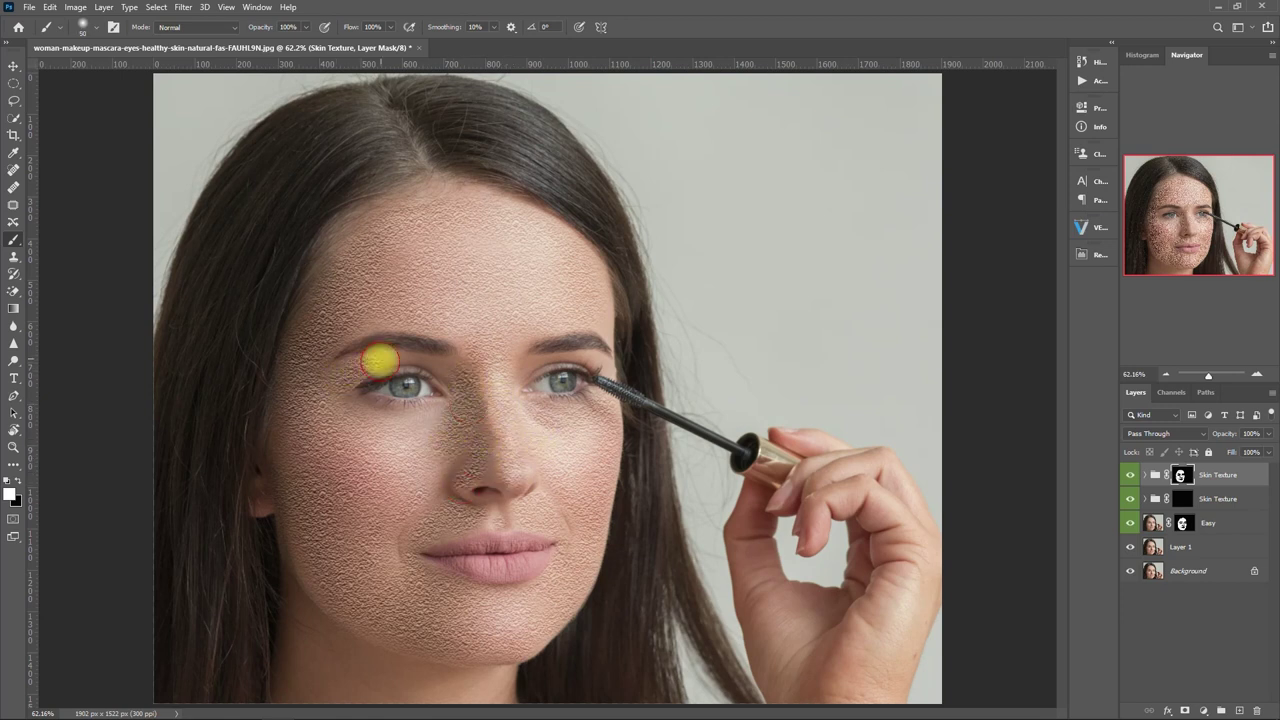
# Fill in the skin texture around the eyes and eyebrows with a smaller brush of about 30 px.
pyautogui.press('[')
pyautogui.press('[')
pyautogui.press('[')
pyautogui.press('[')
pyautogui.press('[')
pyautogui.press('[')
pyautogui.press('[')
pyautogui.press('[')
pyautogui.press('[')
pyautogui.press('[')
pyautogui.moveTo(598, 362); pyautogui.dragTo(602, 328)
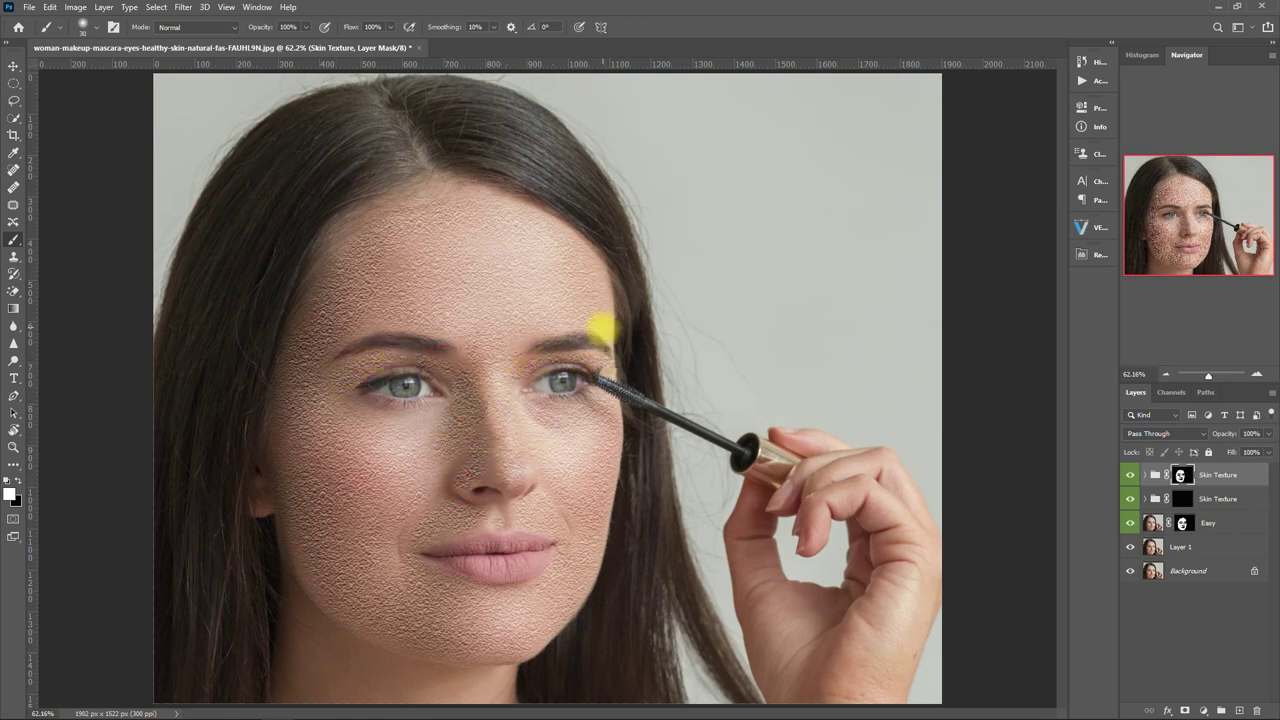
# Paint texture strokes across the hair and grey background beside the forehead with a 100 px brush.
pyautogui.press(']')
pyautogui.press(']')
pyautogui.press(']')
pyautogui.press(']')
pyautogui.press(']')
pyautogui.press(']')
pyautogui.moveTo(489, 189)
pyautogui.mouseDown()
pyautogui.moveTo(718, 202)
pyautogui.moveTo(852, 360)
pyautogui.mouseUp()
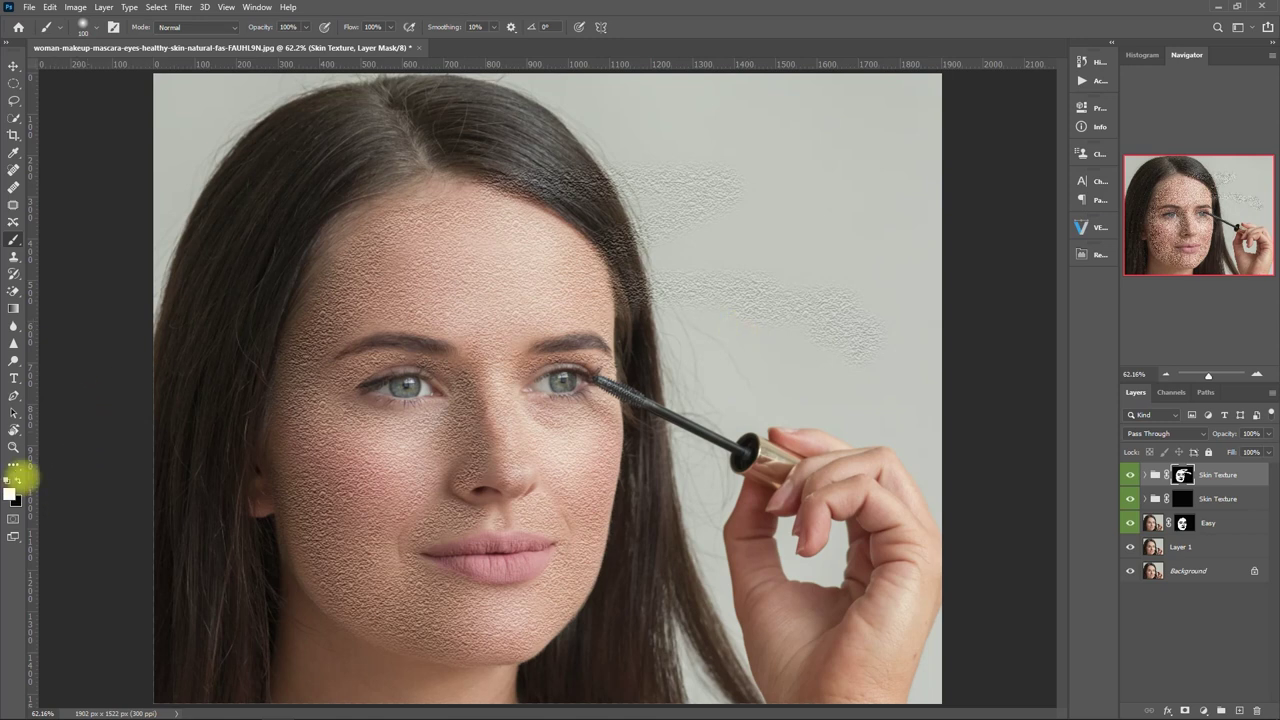
# Erase the texture from the hair and background by painting the mask black, and restore white as the foreground colour.
pyautogui.click(18, 480)
pyautogui.moveTo(786, 286)
pyautogui.mouseDown()
pyautogui.moveTo(900, 308)
pyautogui.moveTo(865, 347)
pyautogui.moveTo(786, 302)
pyautogui.moveTo(736, 321)
pyautogui.moveTo(706, 268)
pyautogui.moveTo(655, 283)
pyautogui.moveTo(638, 273)
pyautogui.moveTo(632, 302)
pyautogui.moveTo(723, 306)
pyautogui.moveTo(758, 178)
pyautogui.moveTo(481, 171)
pyautogui.moveTo(622, 210)
pyautogui.moveTo(621, 244)
pyautogui.moveTo(603, 226)
pyautogui.moveTo(646, 272)
pyautogui.moveTo(678, 223)
pyautogui.moveTo(767, 153)
pyautogui.moveTo(708, 213)
pyautogui.mouseUp()
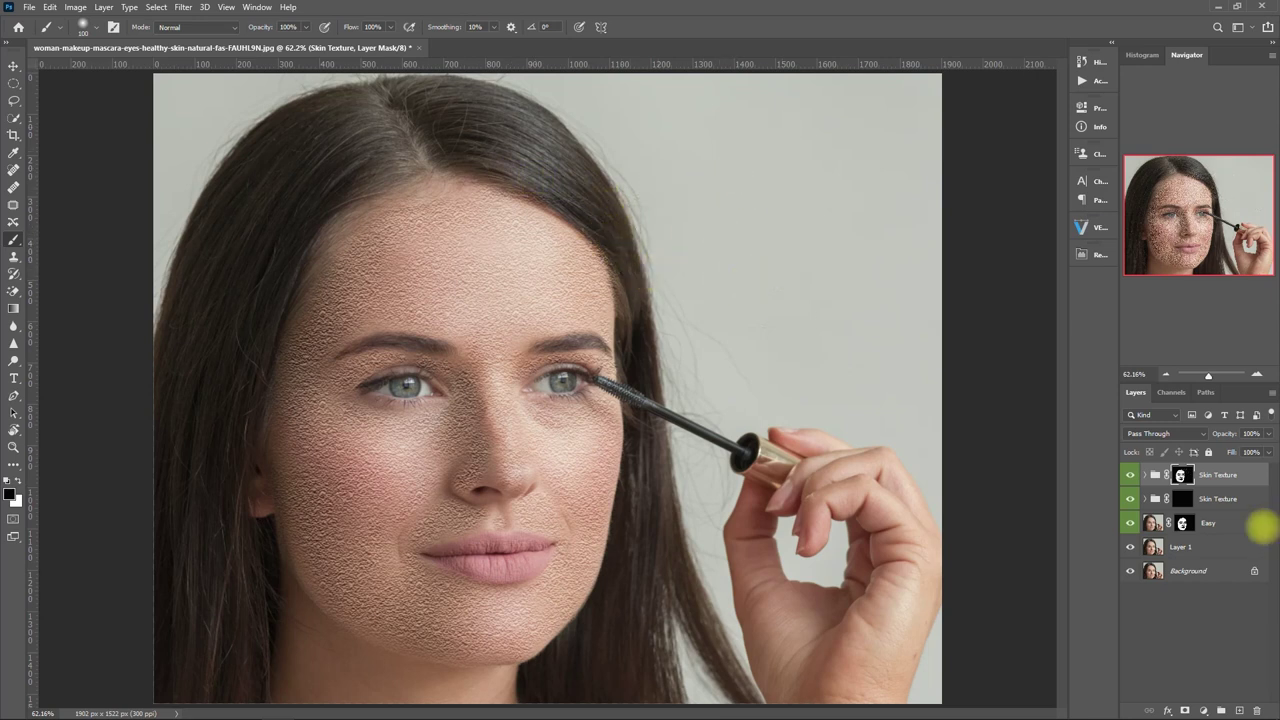
pyautogui.press('x')
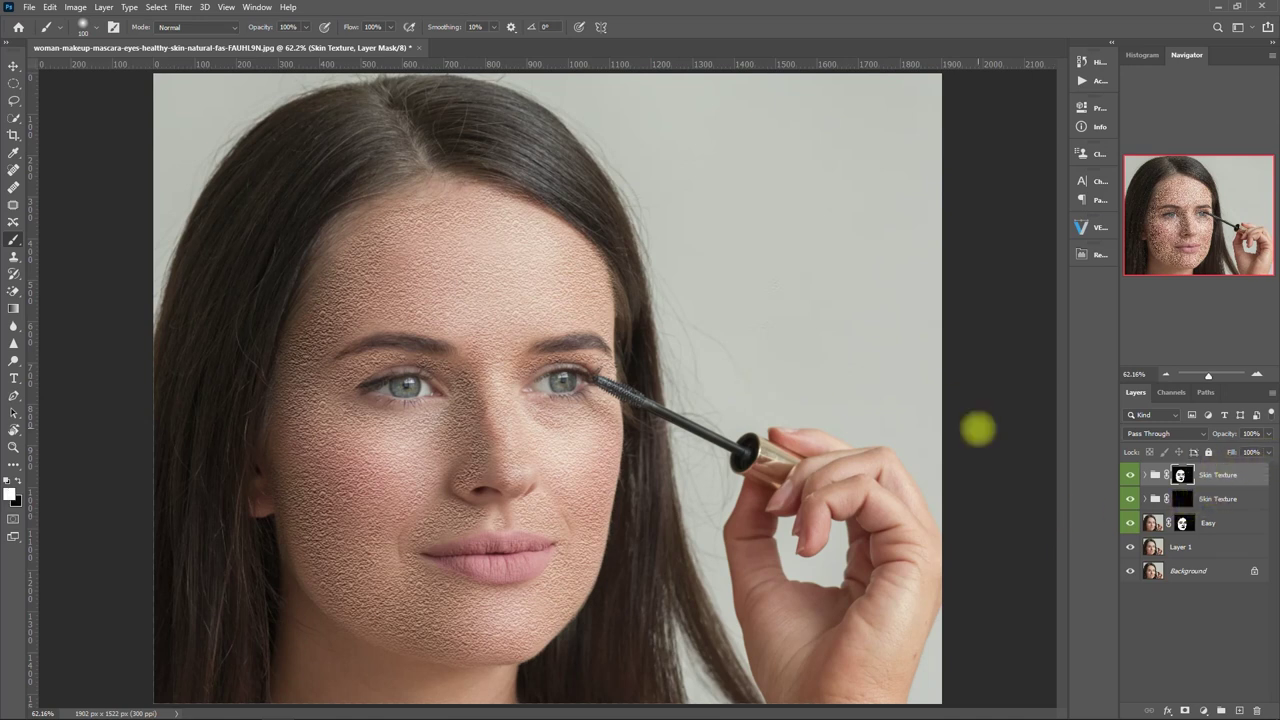
# Set the top Skin Texture group's opacity to 15%.
pyautogui.click(1268, 433)
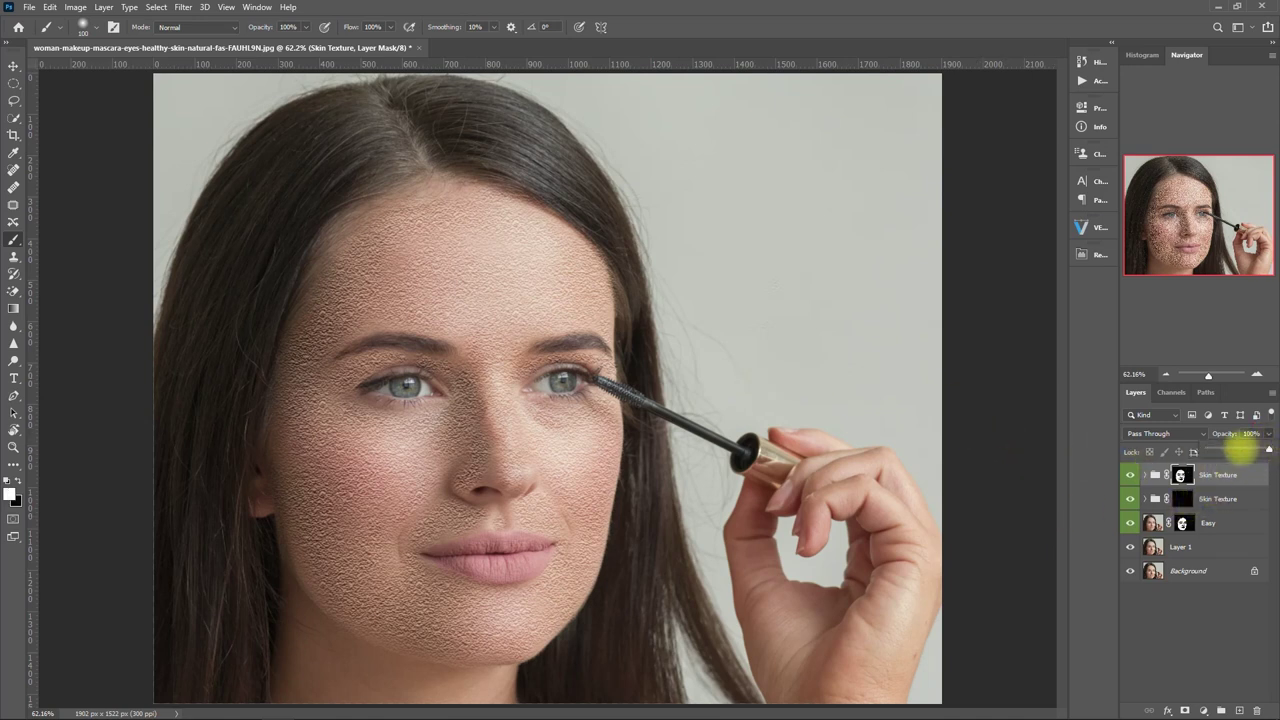
pyautogui.click(1249, 433)
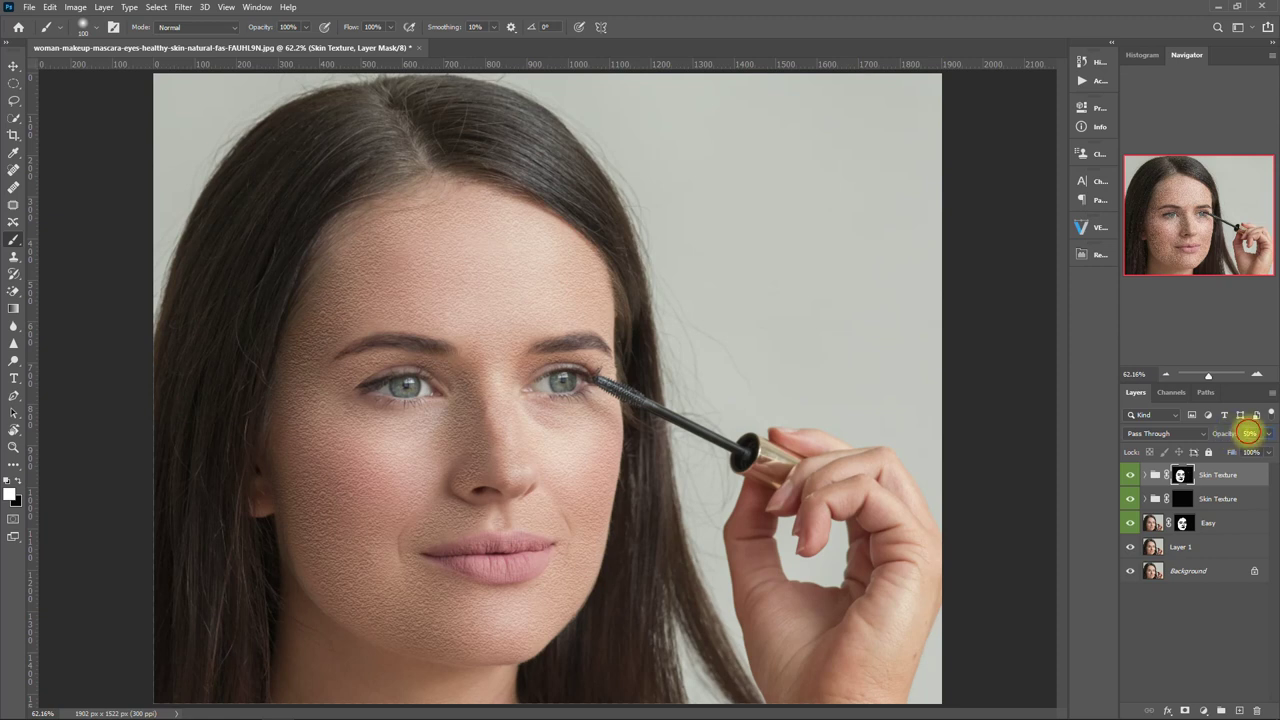
pyautogui.click(1249, 433)
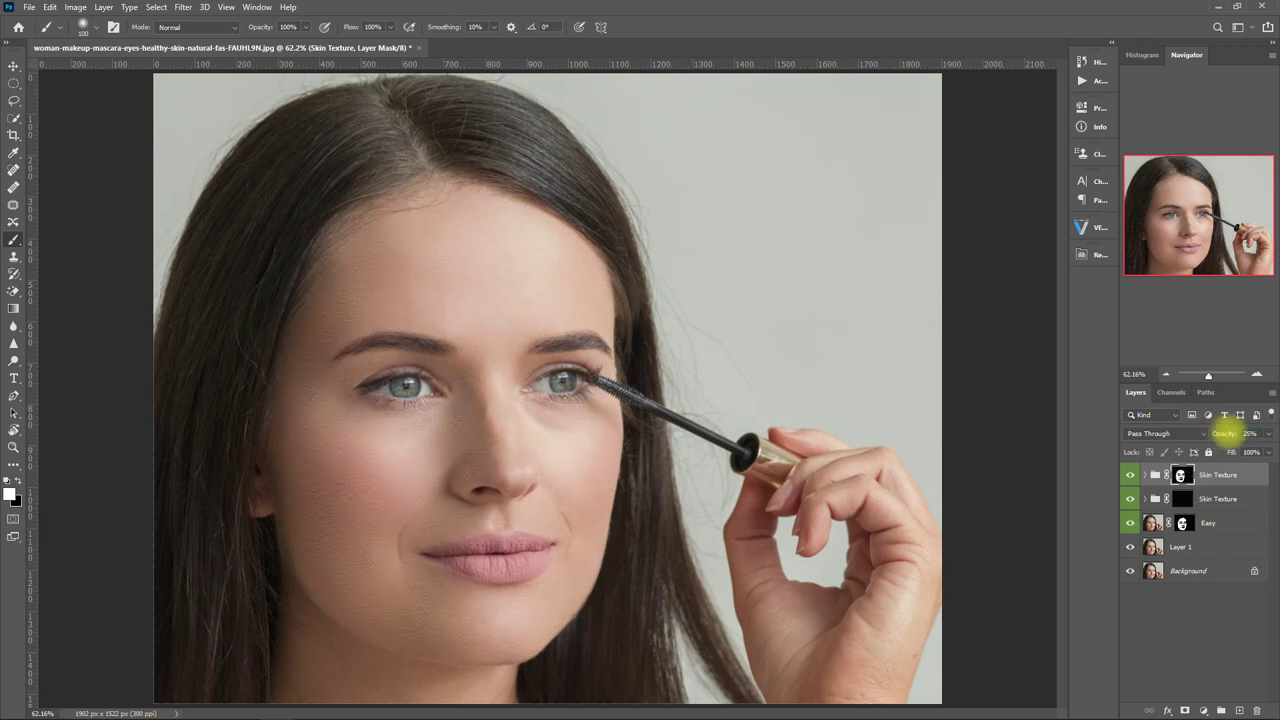
pyautogui.click(1249, 433)
pyautogui.press('Return')
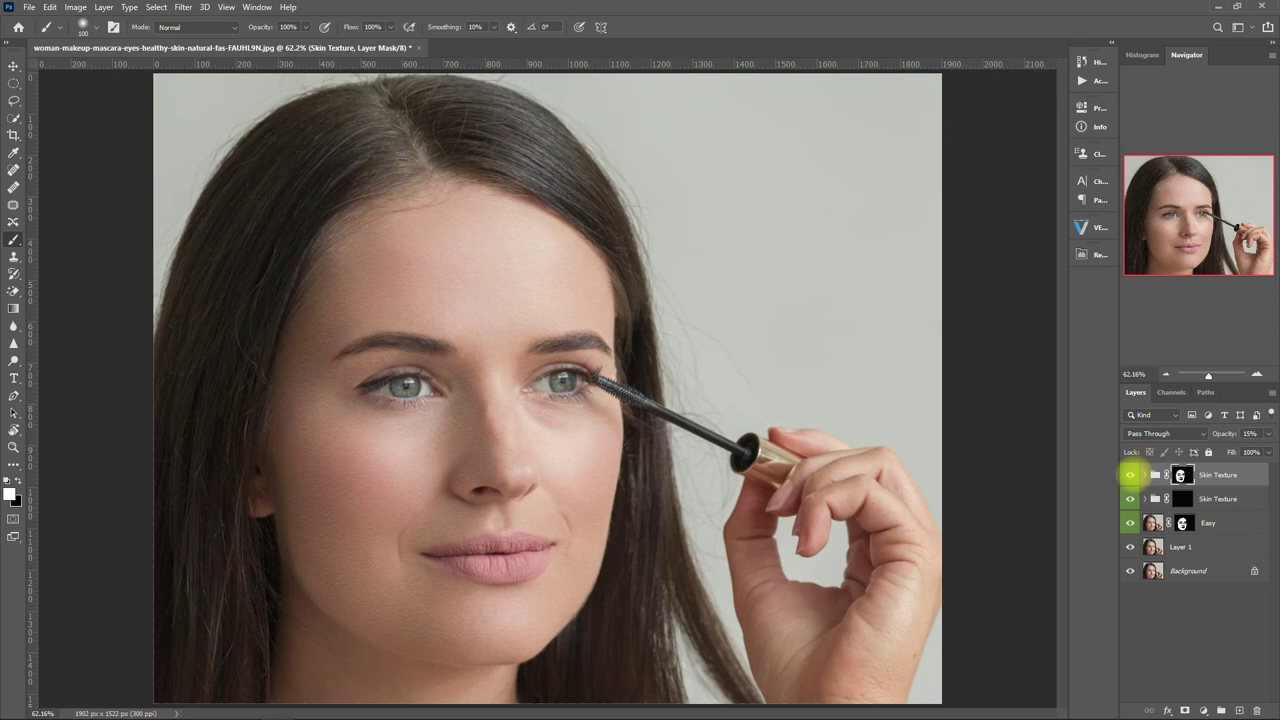
# Lower the top Skin Texture group's opacity to 10% and compare the facial skin with the group hidden and shown.
pyautogui.click(1130, 475)
pyautogui.scroll(5, 417, 503)
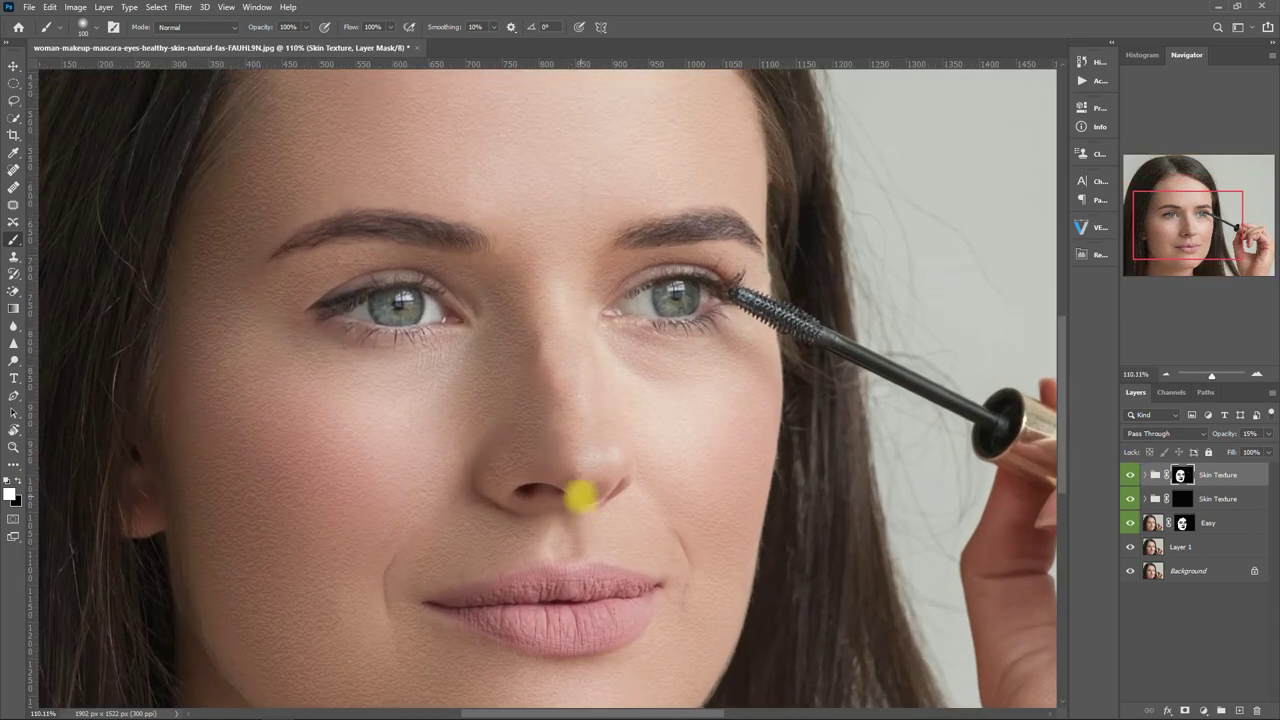
pyautogui.scroll(1, 584, 497)
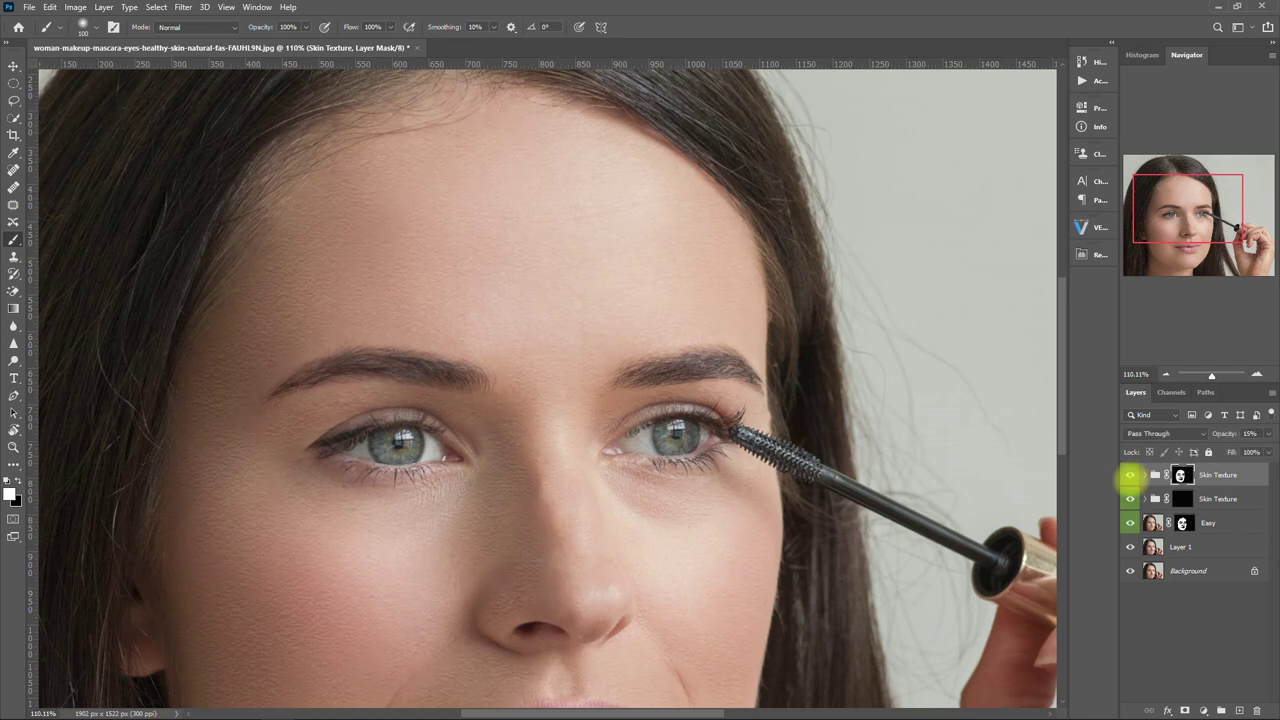
pyautogui.scroll(-5, 1130, 475)
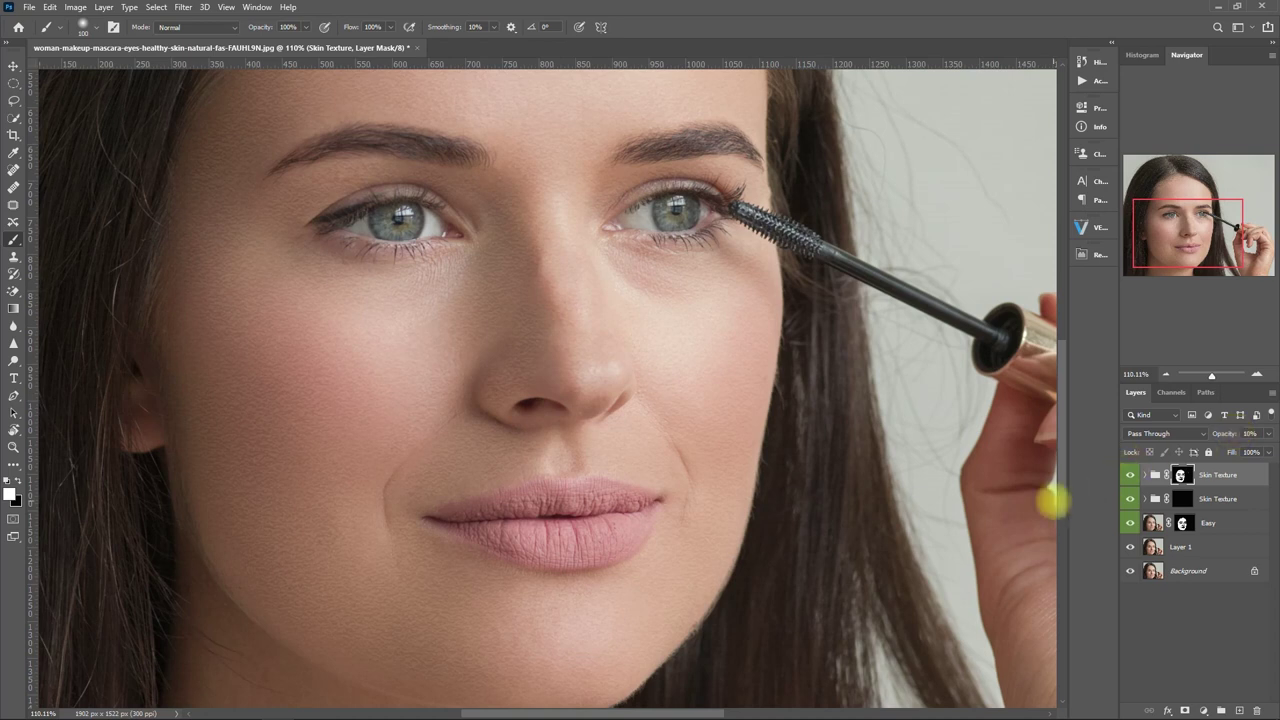
pyautogui.click(1129, 474)
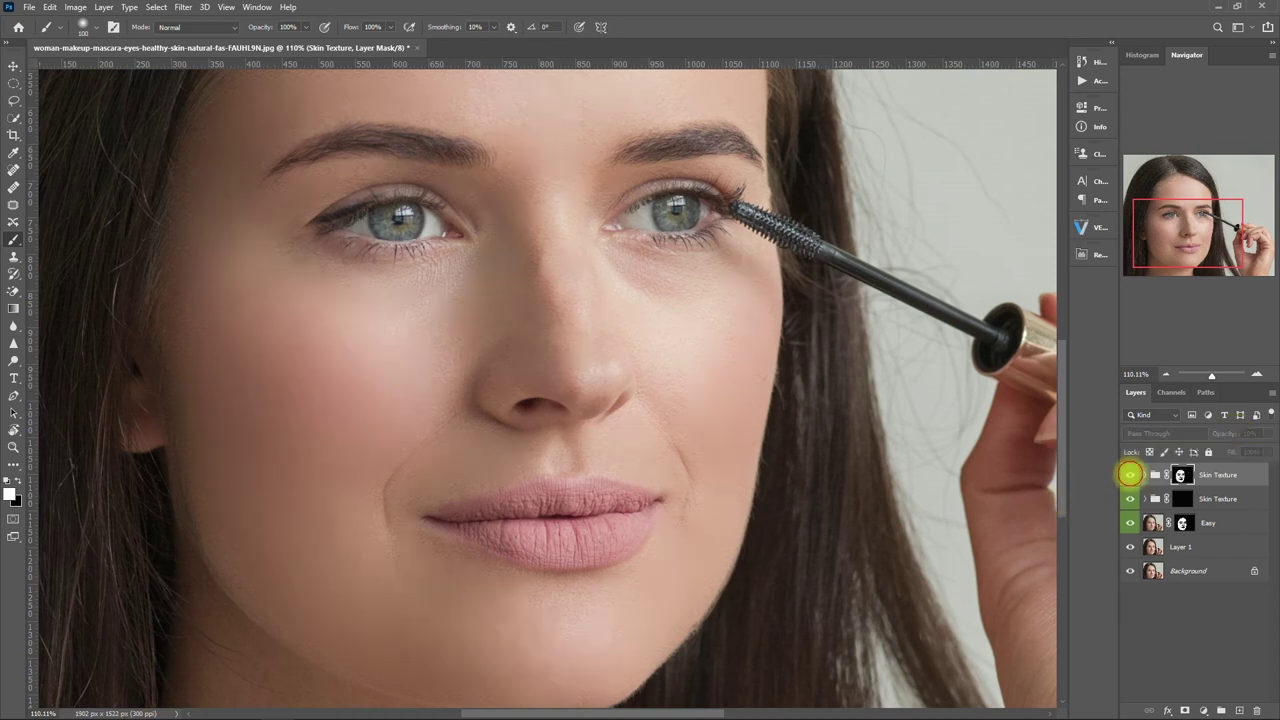
pyautogui.hotkey('ctrl', '0')
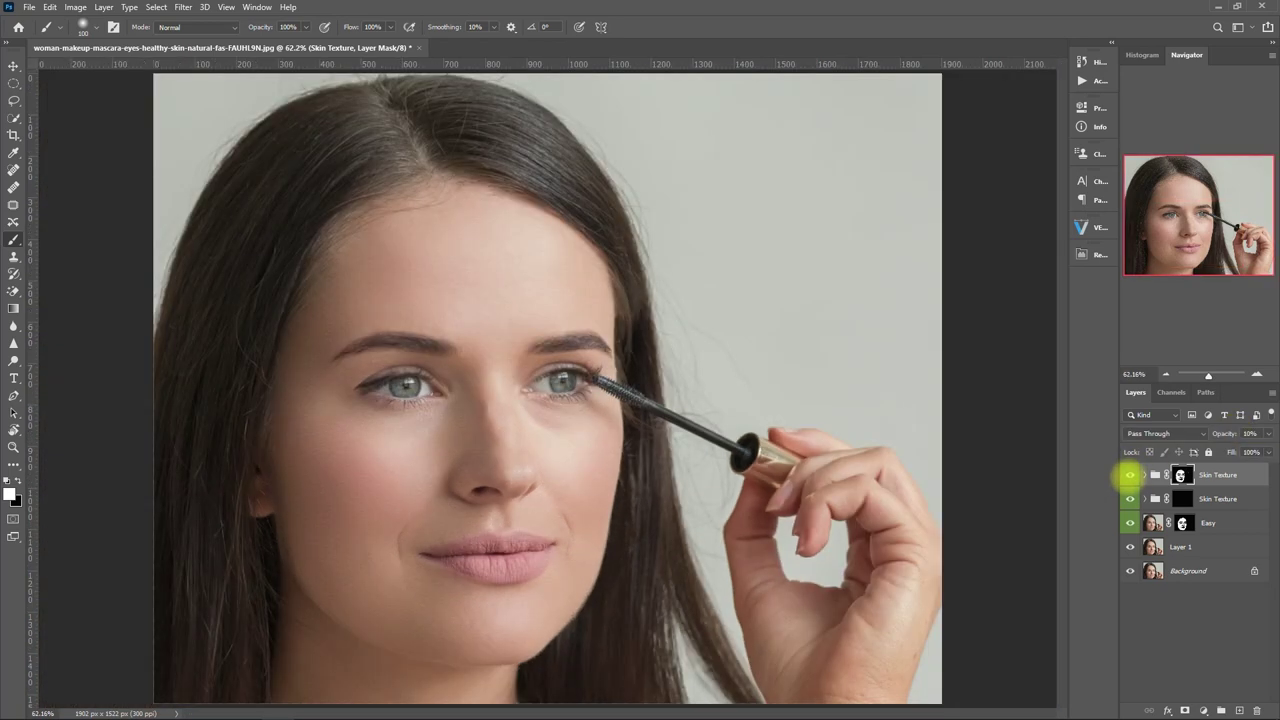
# Set the Texturizer scaling to 90% in the Filter Gallery smart filter of the top Skin Texture group and inspect the facial skin.
pyautogui.click(1146, 475)
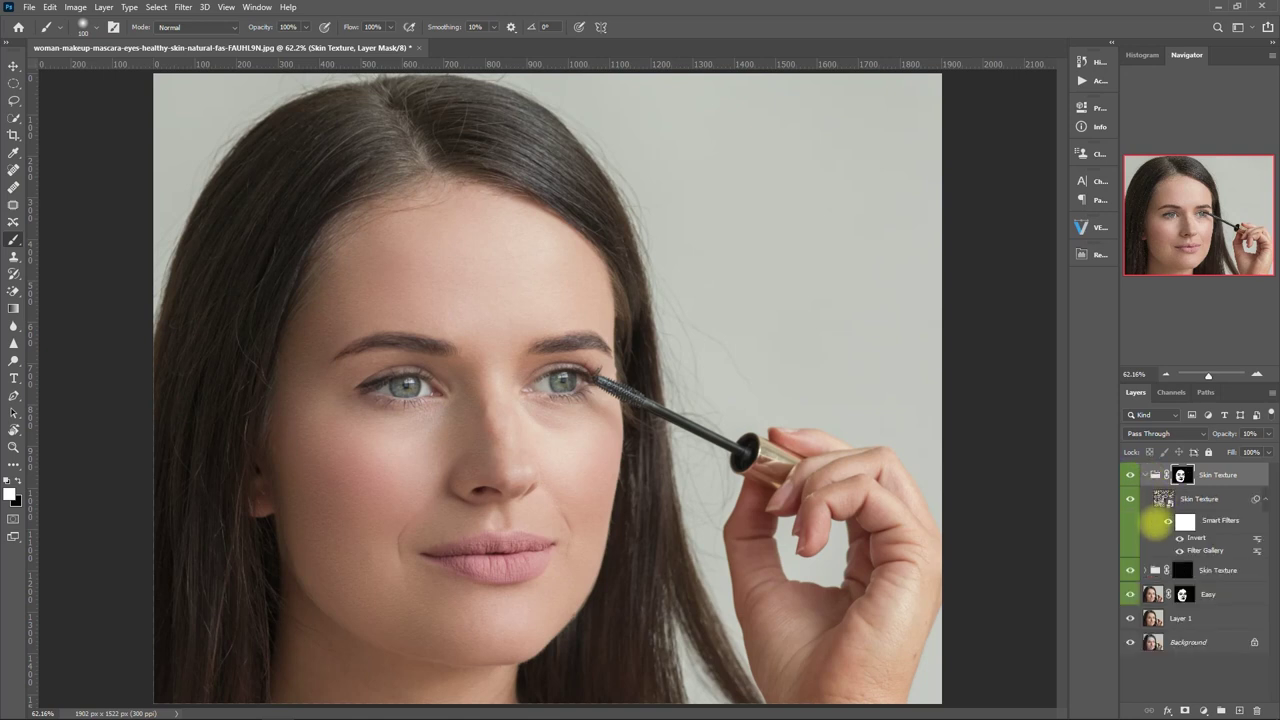
pyautogui.doubleClick(1205, 550)
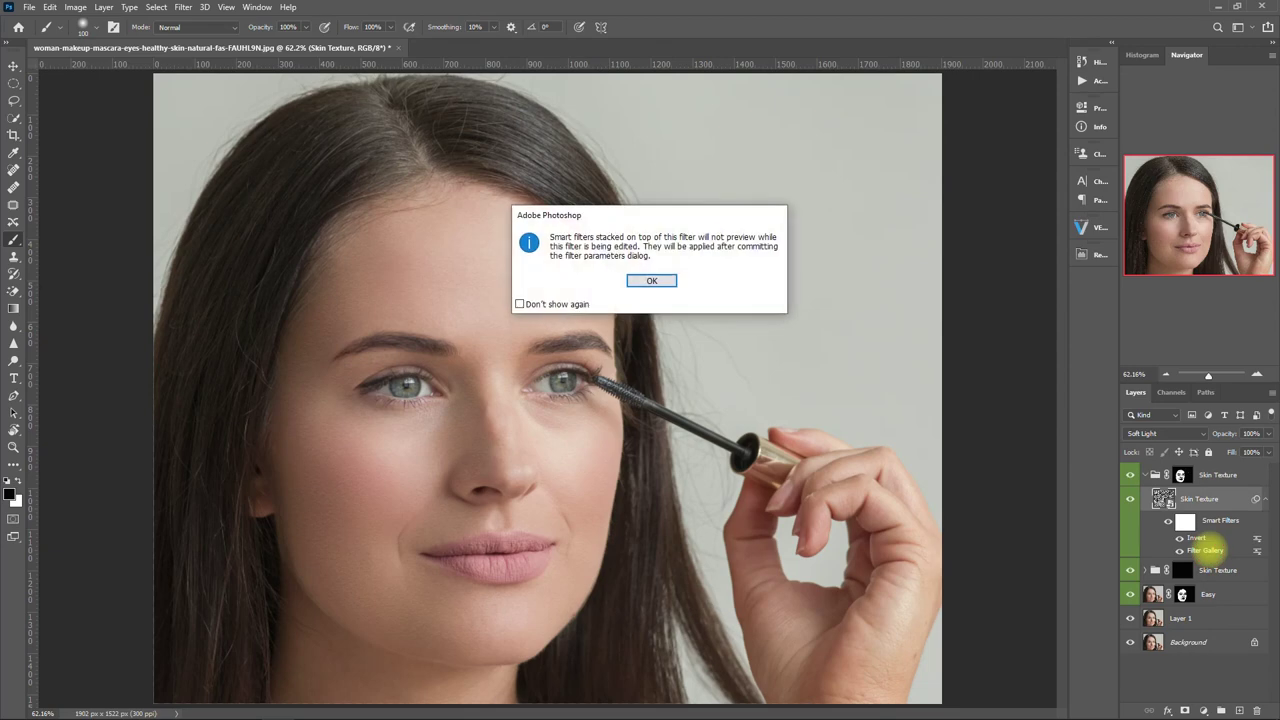
pyautogui.click(652, 281)
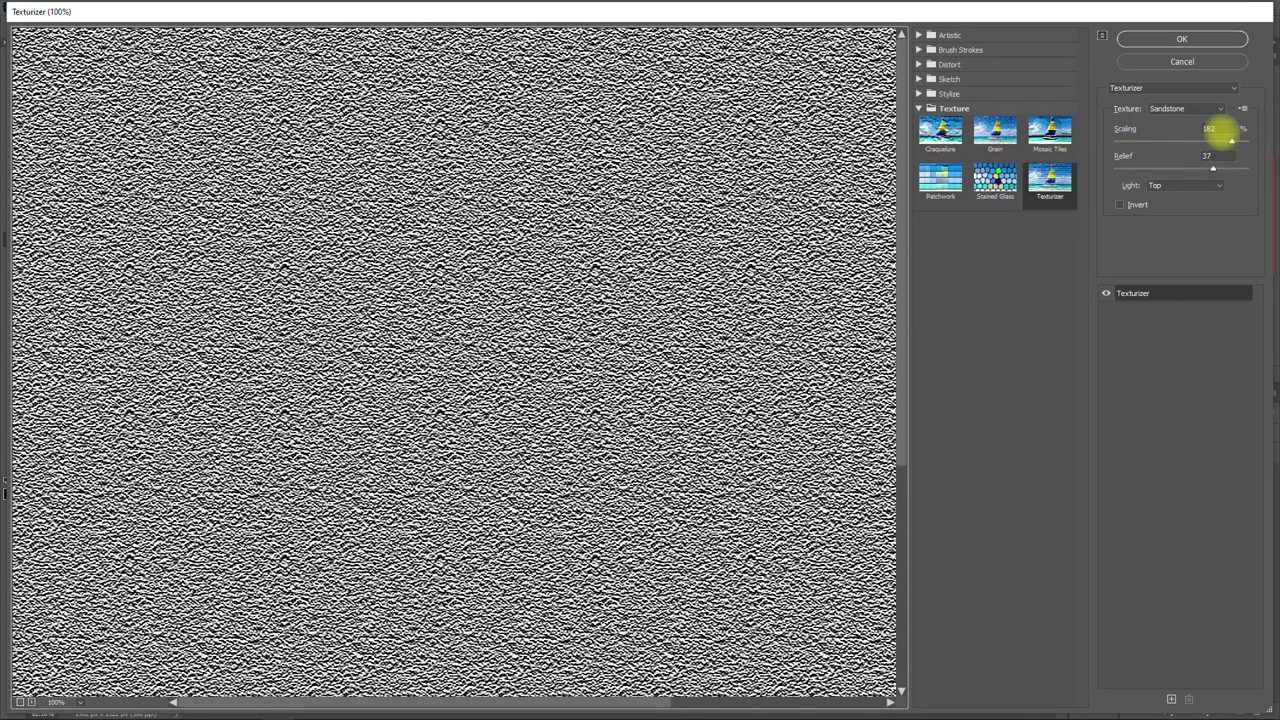
pyautogui.write('90')
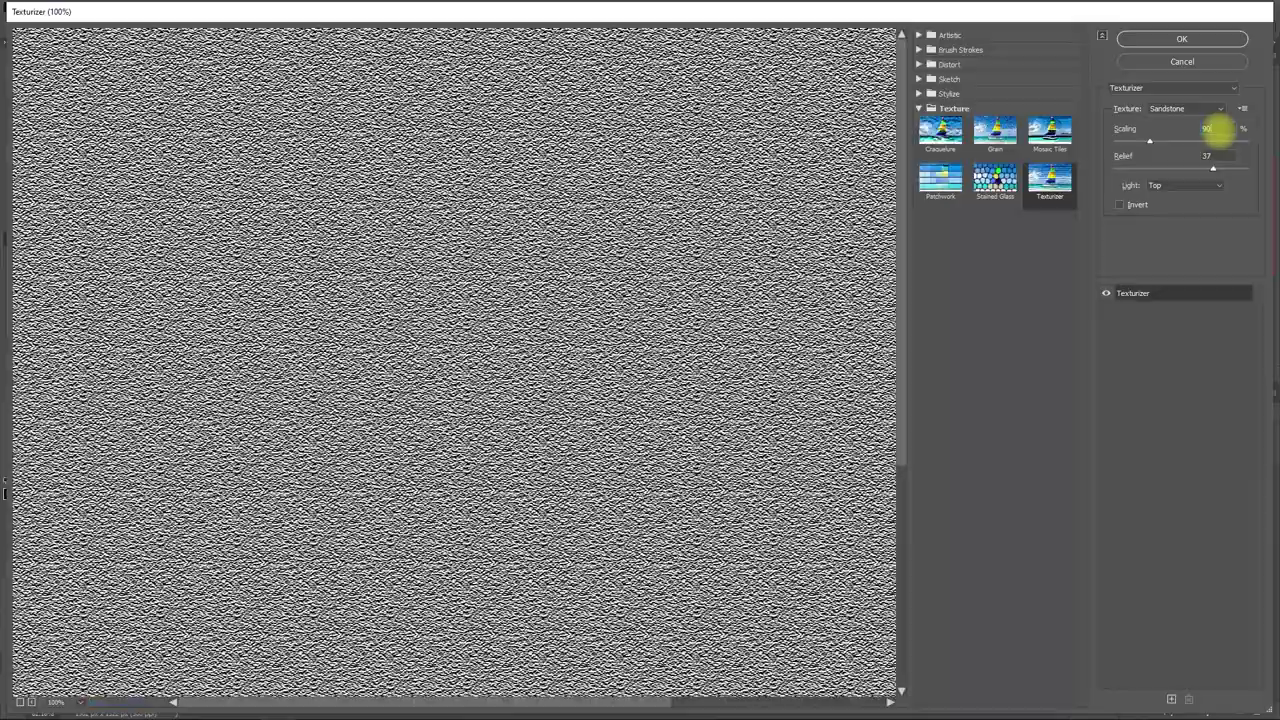
pyautogui.click(1236, 39)
pyautogui.click(1145, 475)
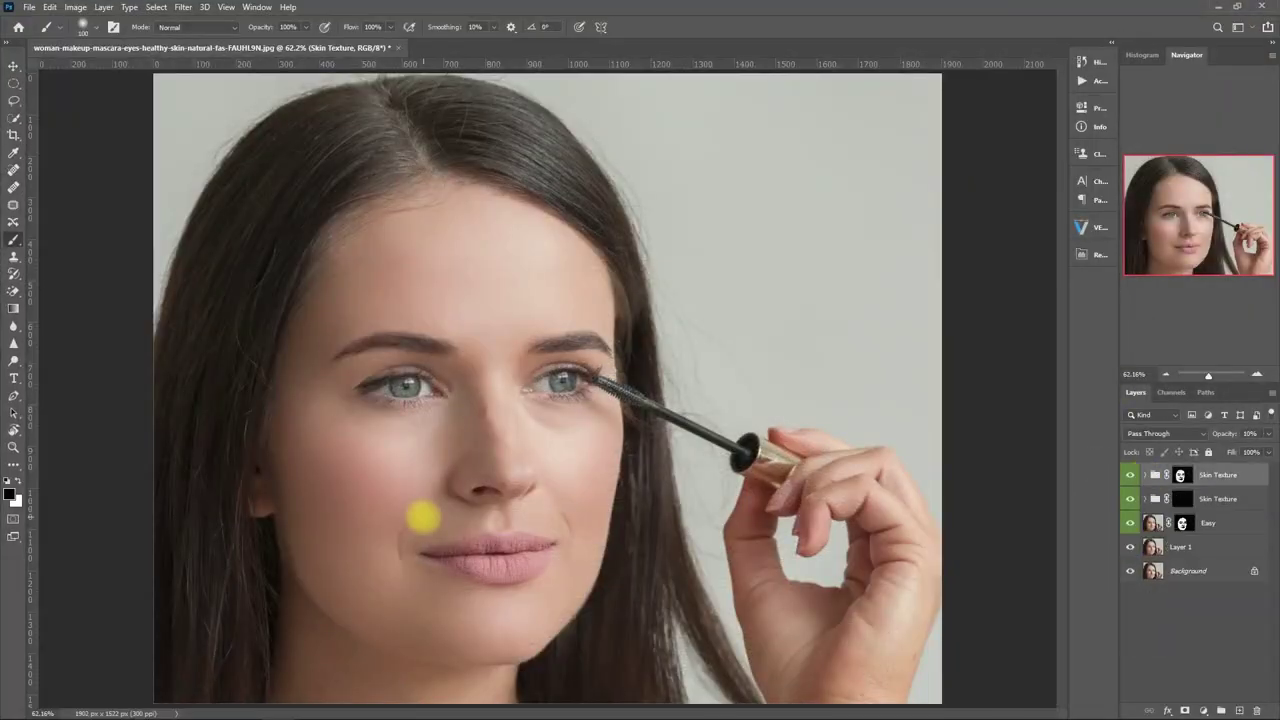
pyautogui.scroll(3, 406, 526)
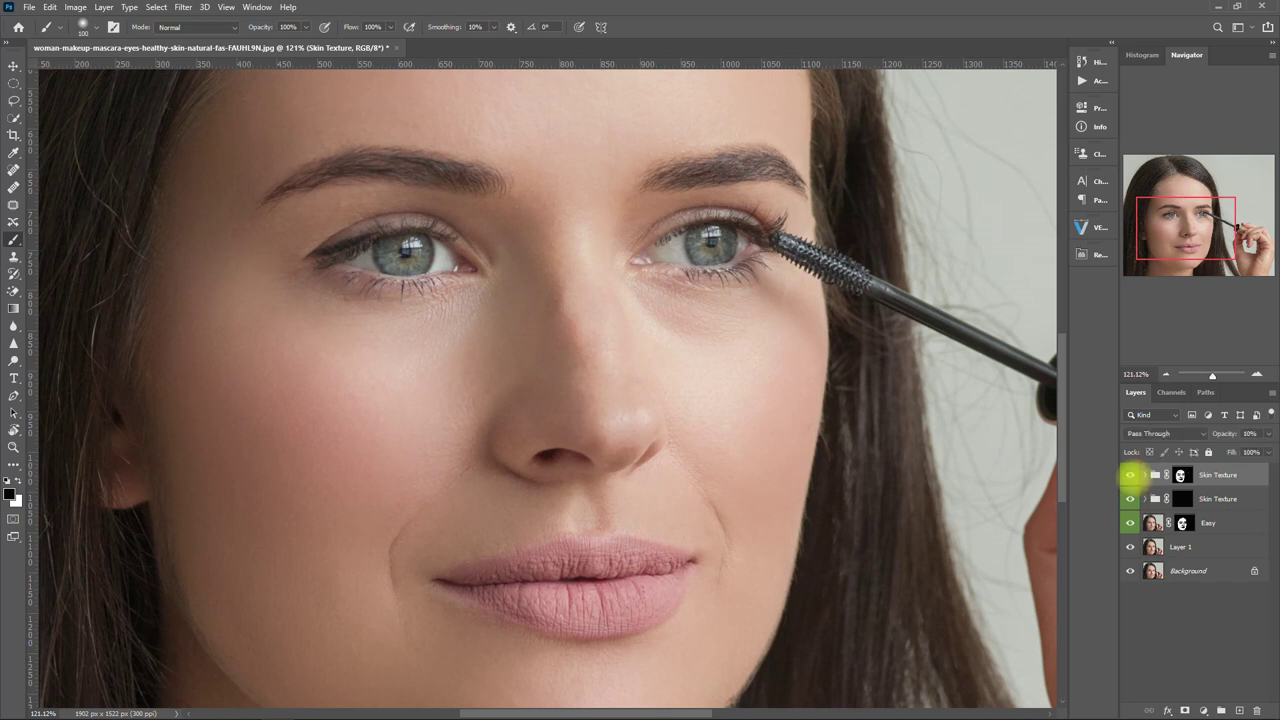
pyautogui.hotkey('ctrl', '0')
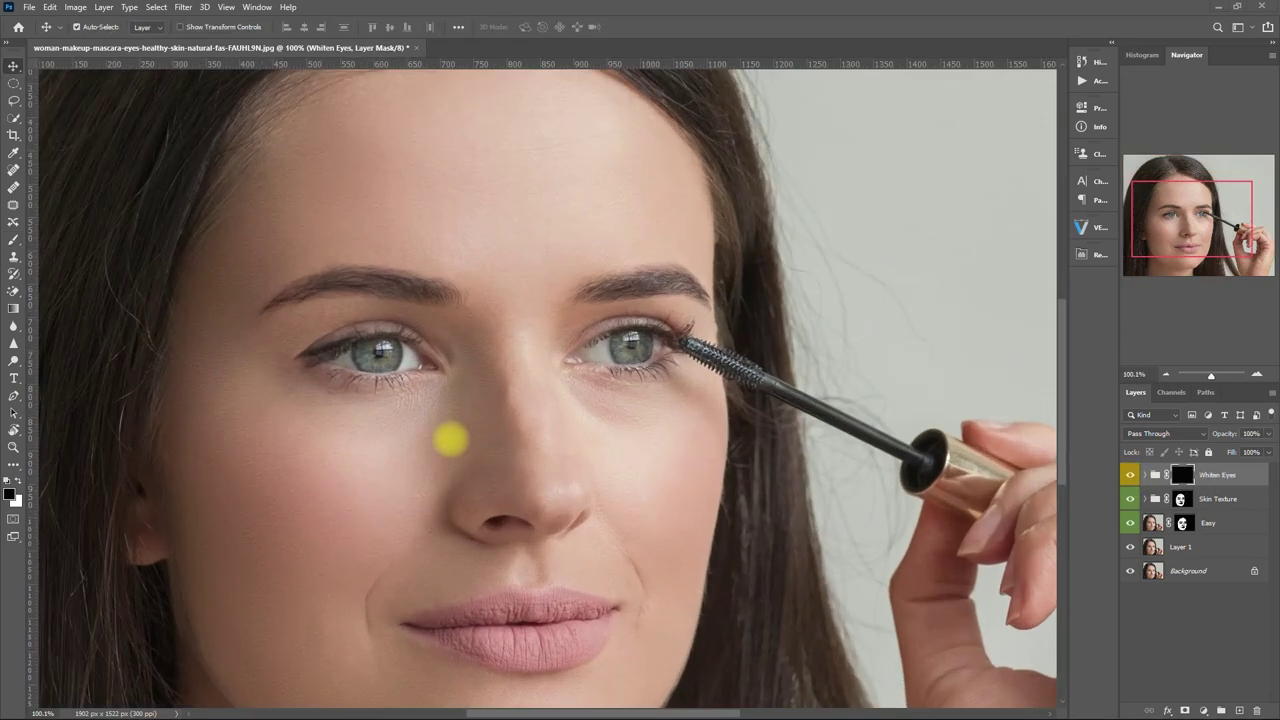
# Add a Whiten effect for the eyes from Retouch Pro and ready a white brush for its mask.
pyautogui.scroll(3, 450, 438)
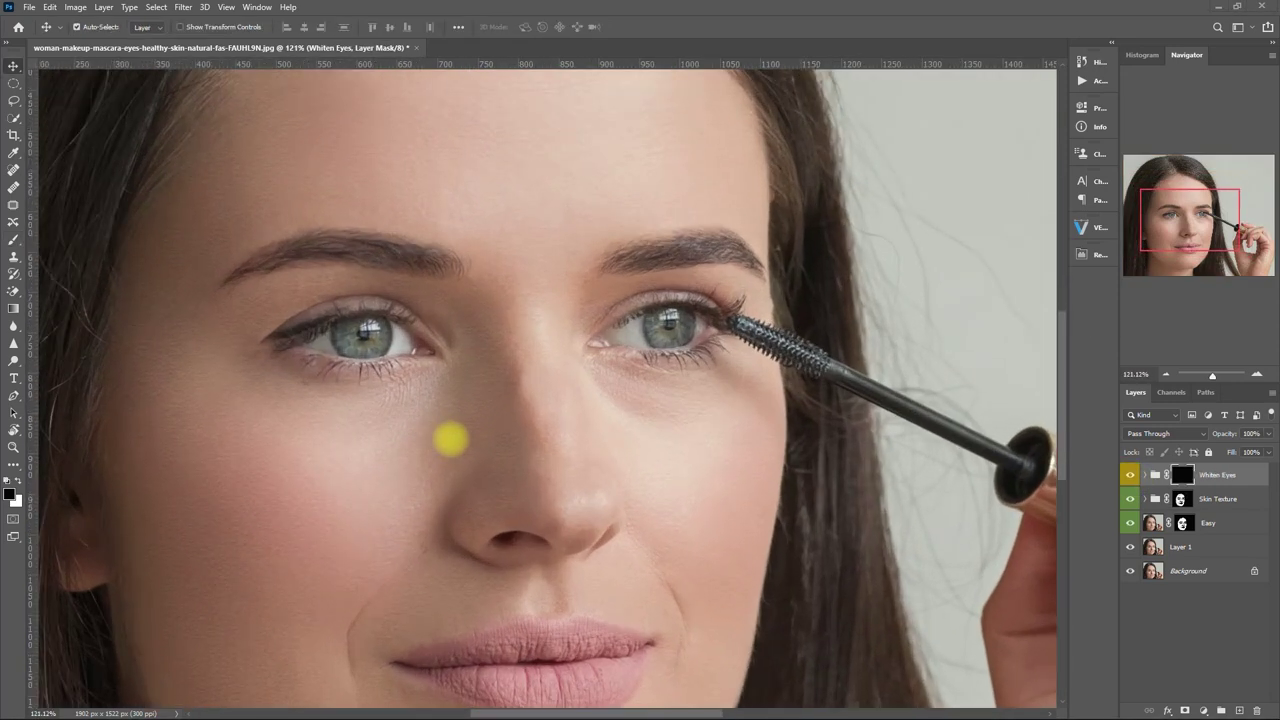
pyautogui.moveTo(603, 477); pyautogui.dragTo(557, 516)
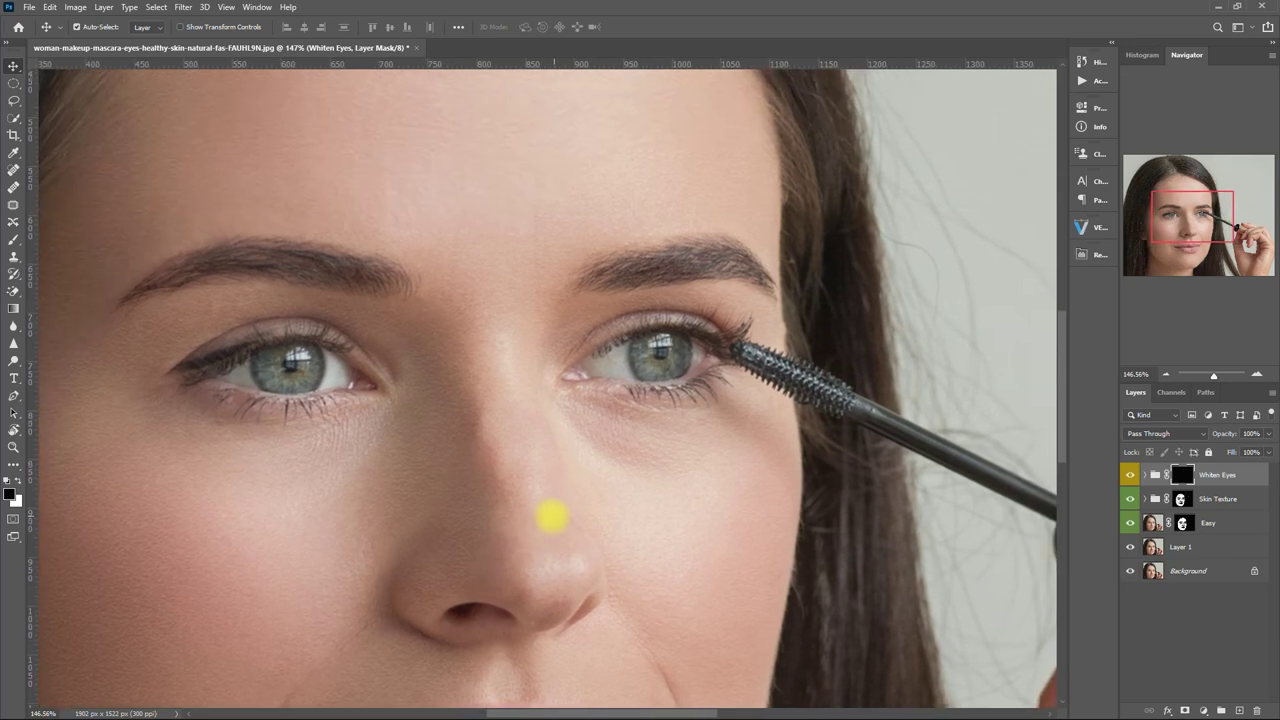
pyautogui.click(1099, 255)
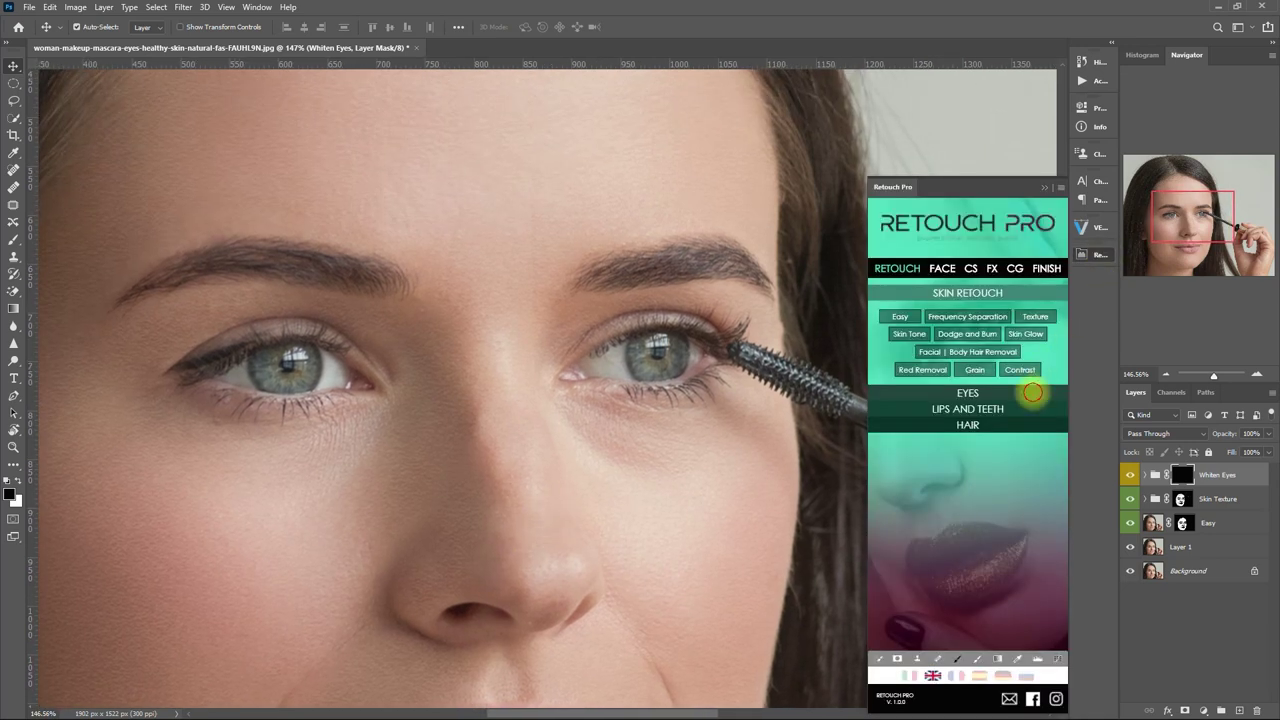
pyautogui.click(1033, 393)
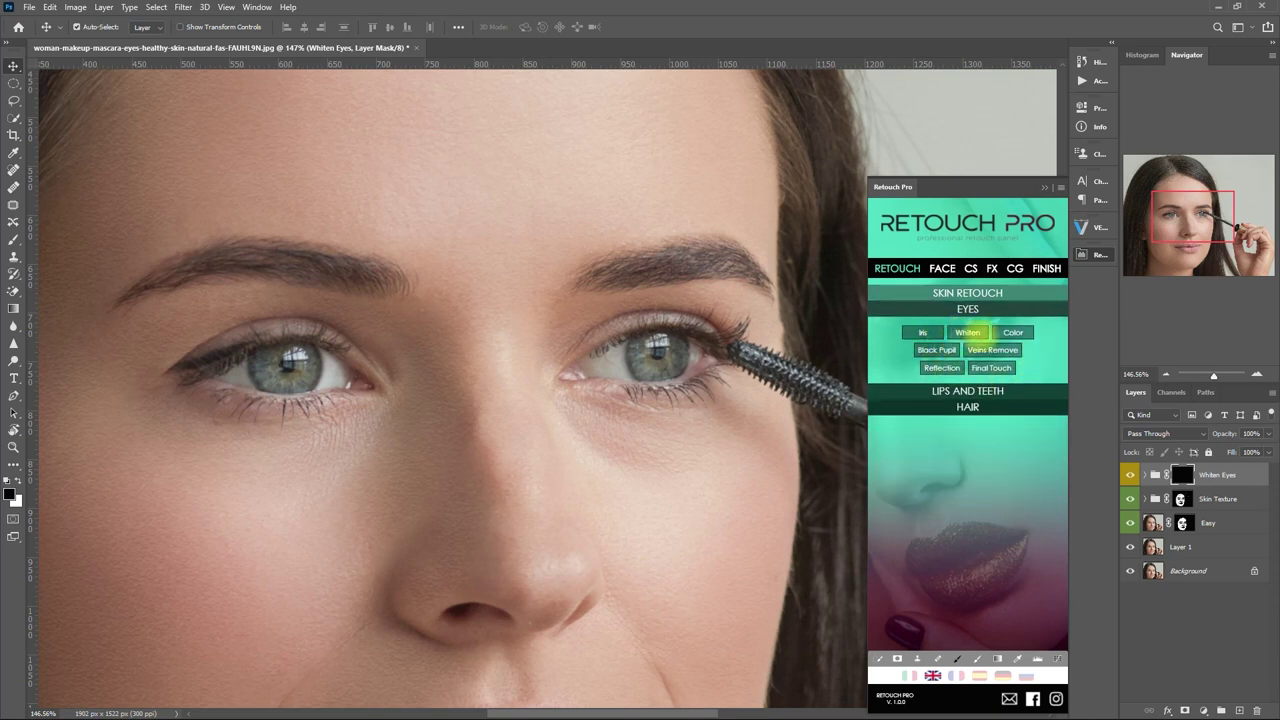
pyautogui.click(980, 333)
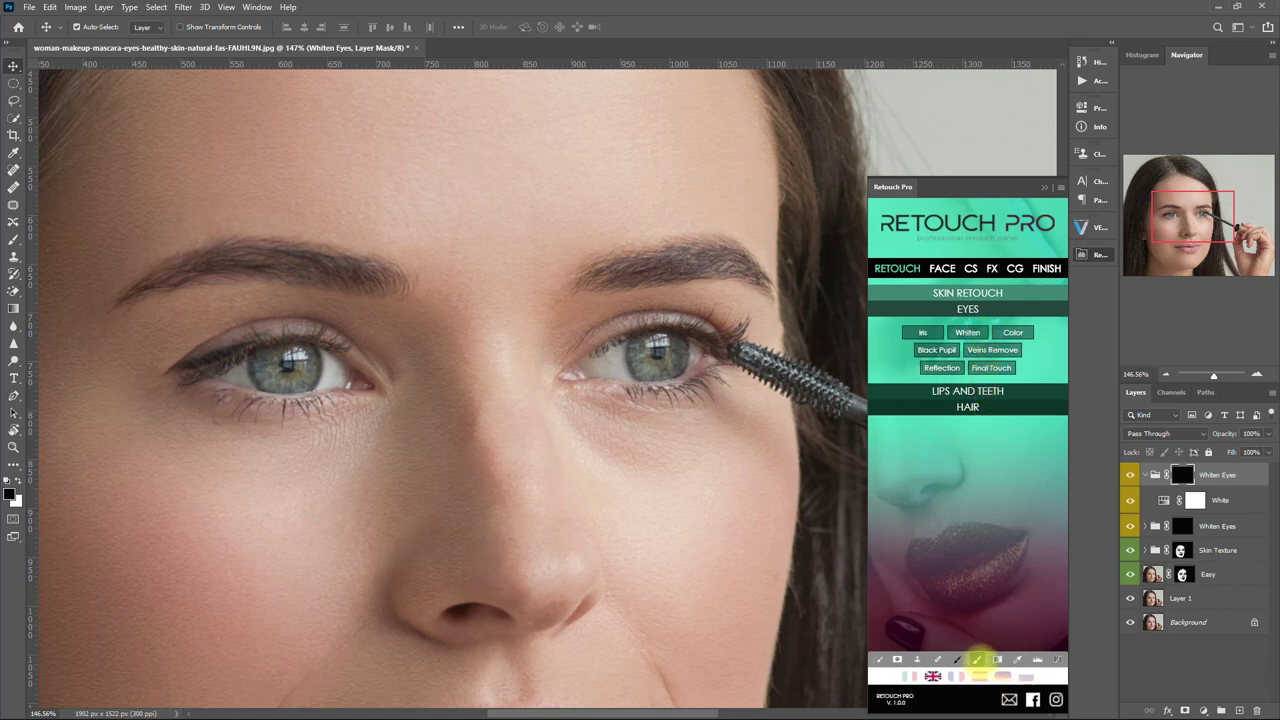
pyautogui.click(977, 660)
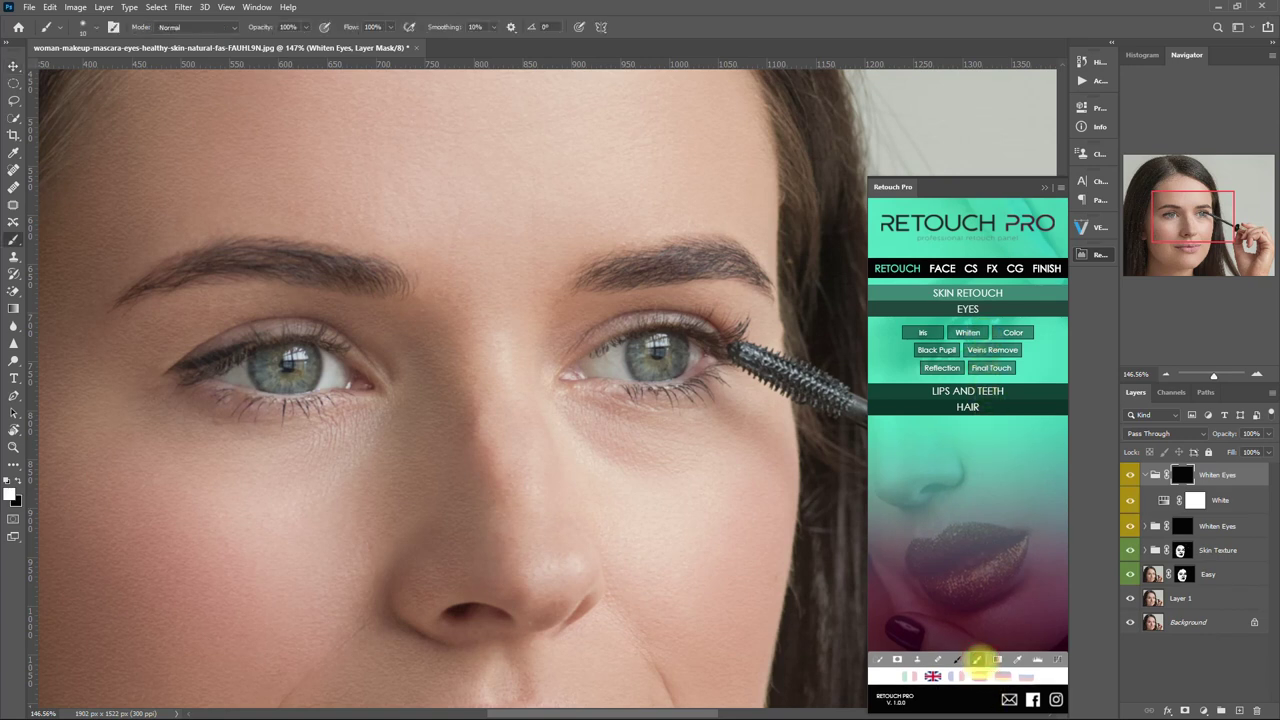
pyautogui.click(1044, 187)
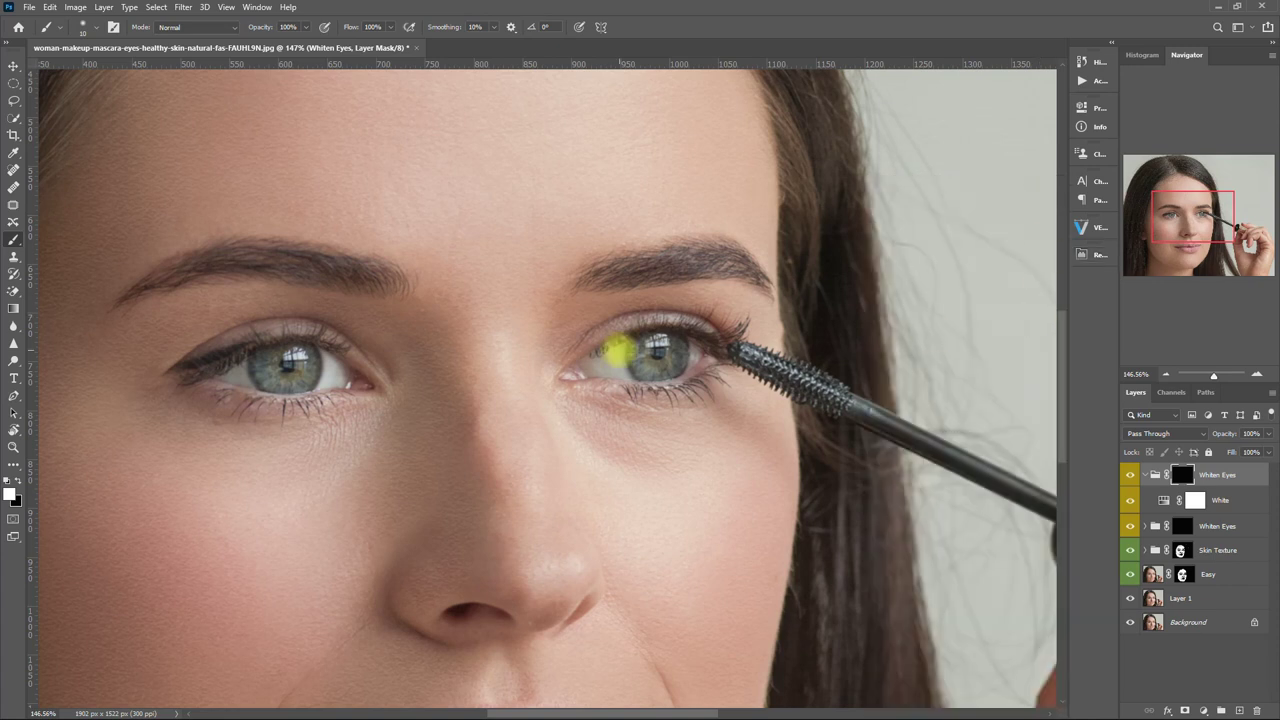
# Paint the whites of both eyes on the Whiten Eyes mask with a 20 px brush, erasing the spill around them in black.
pyautogui.moveTo(589, 366)
pyautogui.mouseDown()
pyautogui.moveTo(613, 349)
pyautogui.moveTo(620, 373)
pyautogui.moveTo(591, 363)
pyautogui.moveTo(686, 349)
pyautogui.moveTo(703, 355)
pyautogui.moveTo(701, 382)
pyautogui.mouseUp()
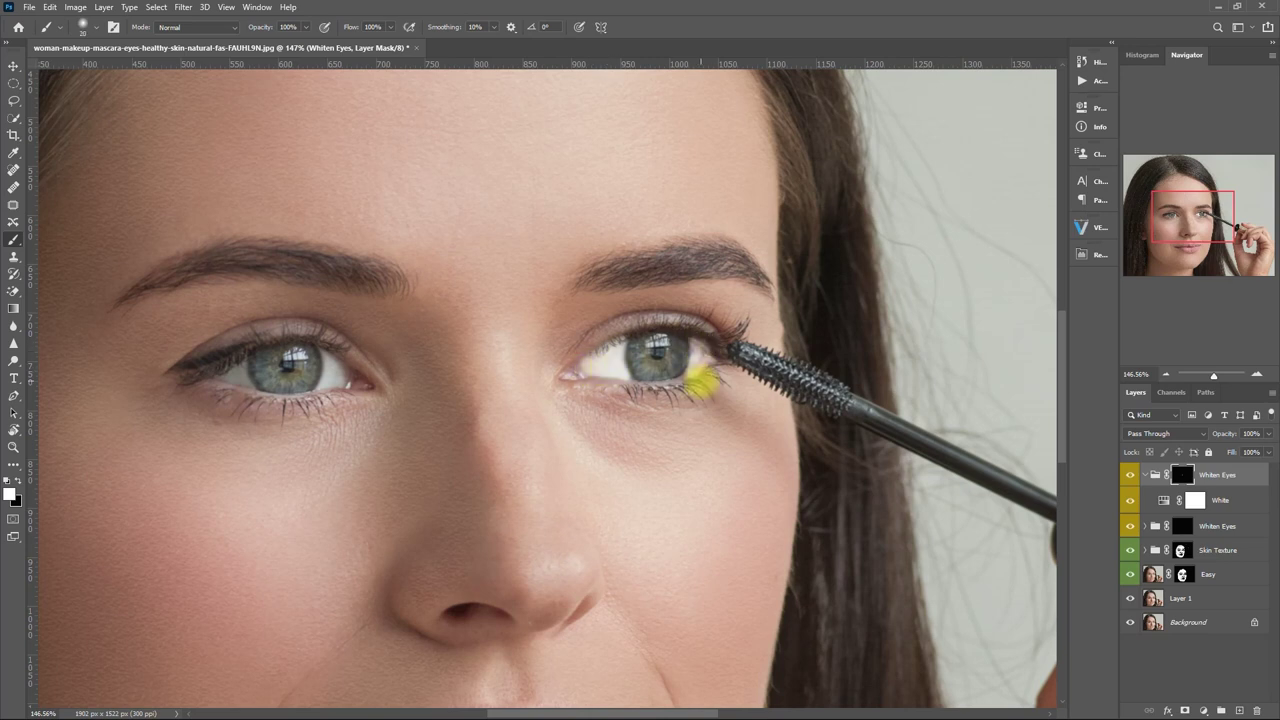
pyautogui.click(18, 480)
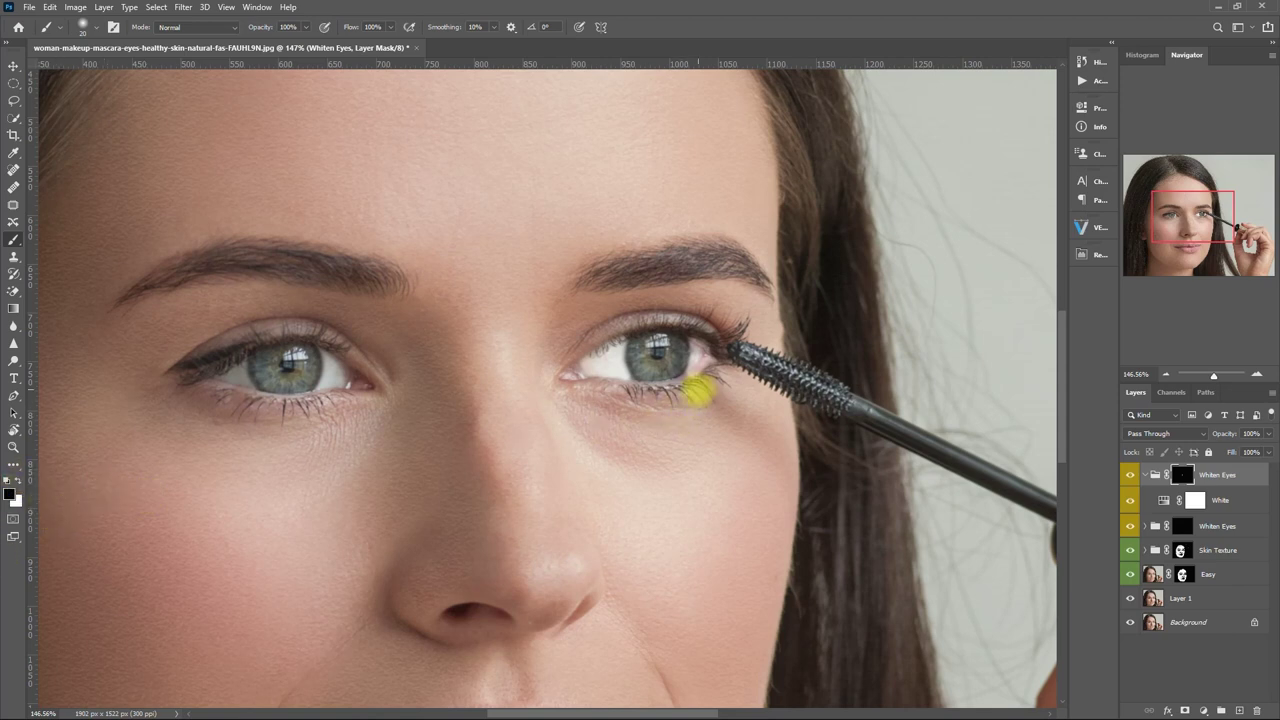
pyautogui.press('x')
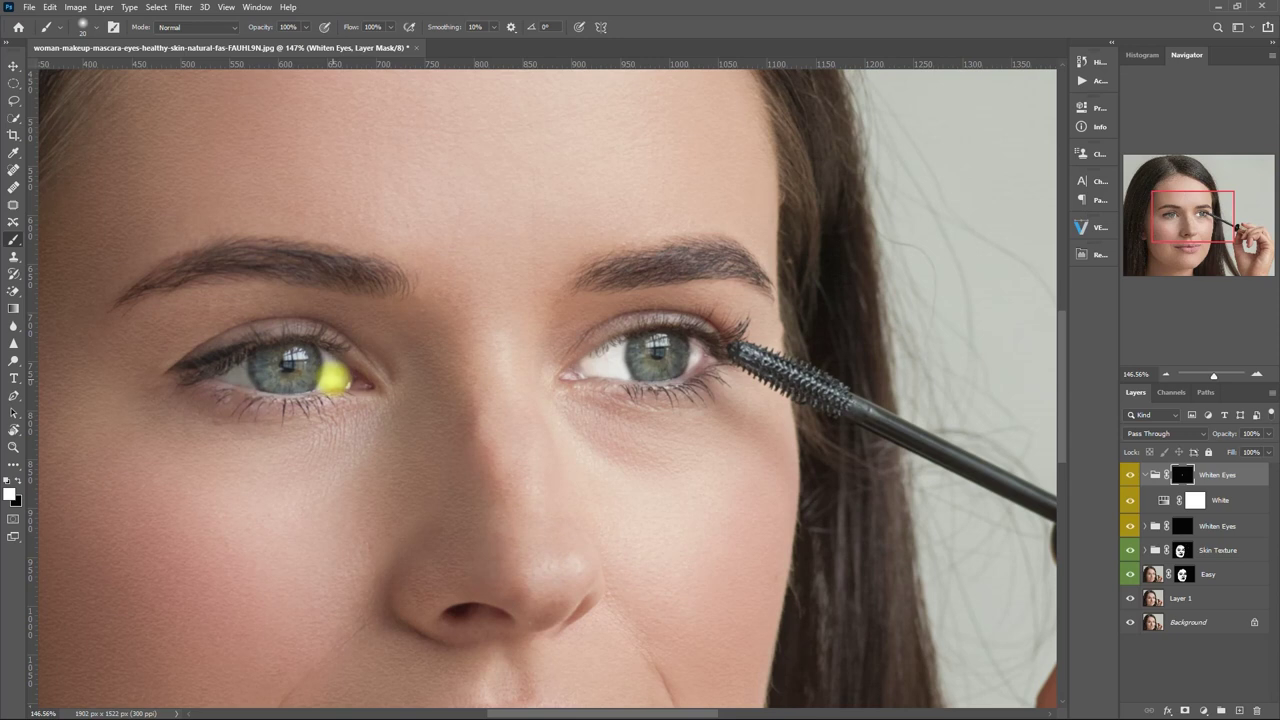
pyautogui.press('x')
pyautogui.scroll(-3, 640, 513)
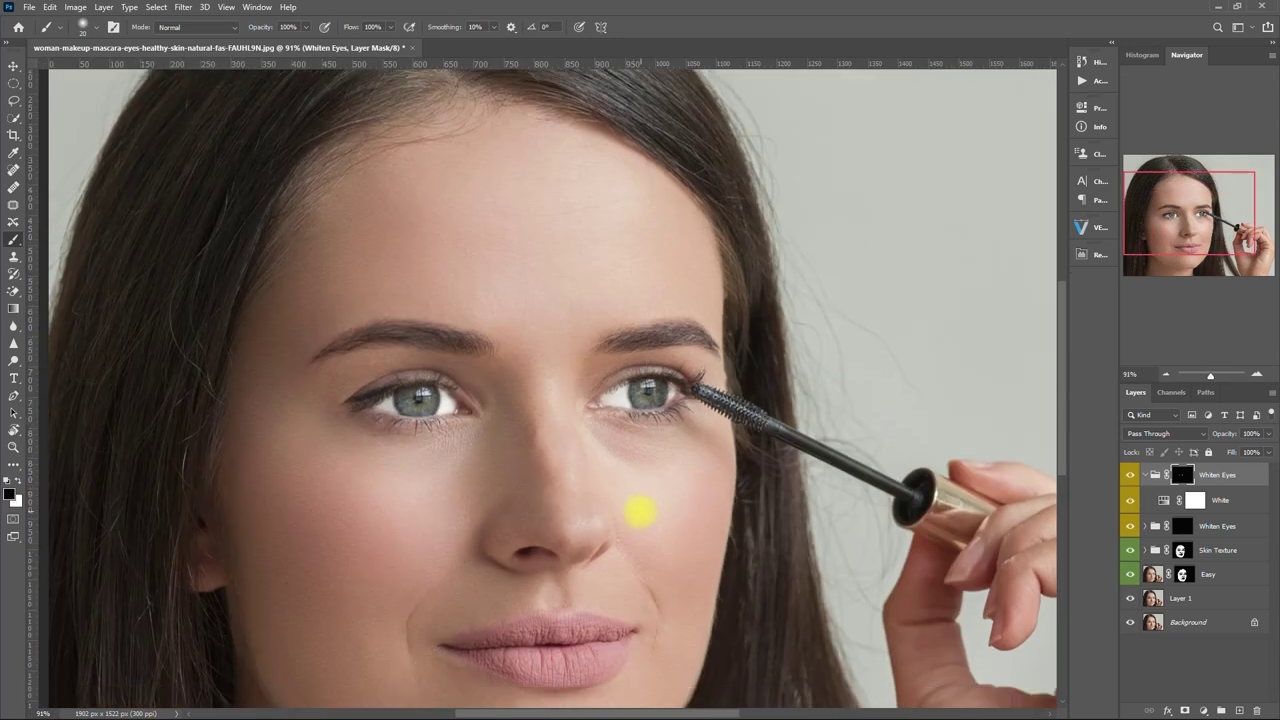
# Collapse the top Whiten Eyes group and compare the eyes with it hidden and shown.
pyautogui.click(1145, 475)
pyautogui.click(1130, 474)
pyautogui.click(1130, 474)
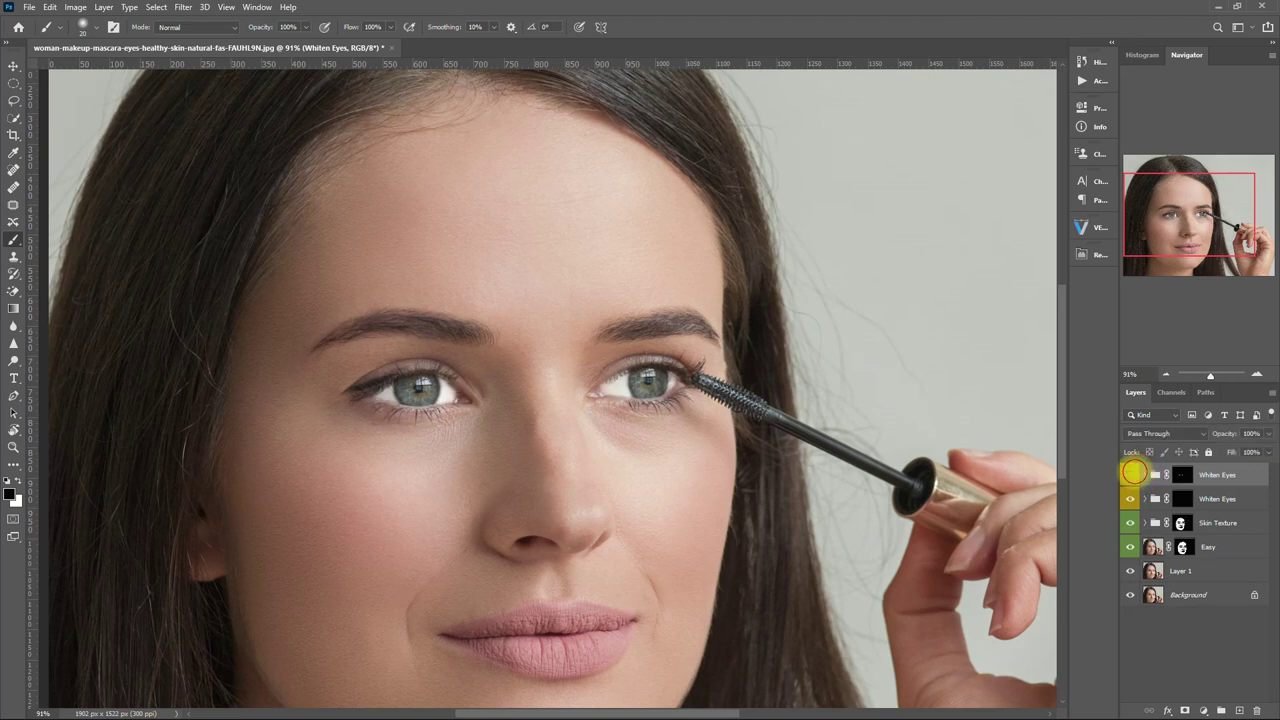
pyautogui.click(1130, 474)
pyautogui.click(1130, 474)
# Set the top Whiten Eyes group's opacity to 40% and compare the eyes with the group hidden and shown.
pyautogui.click(1228, 433)
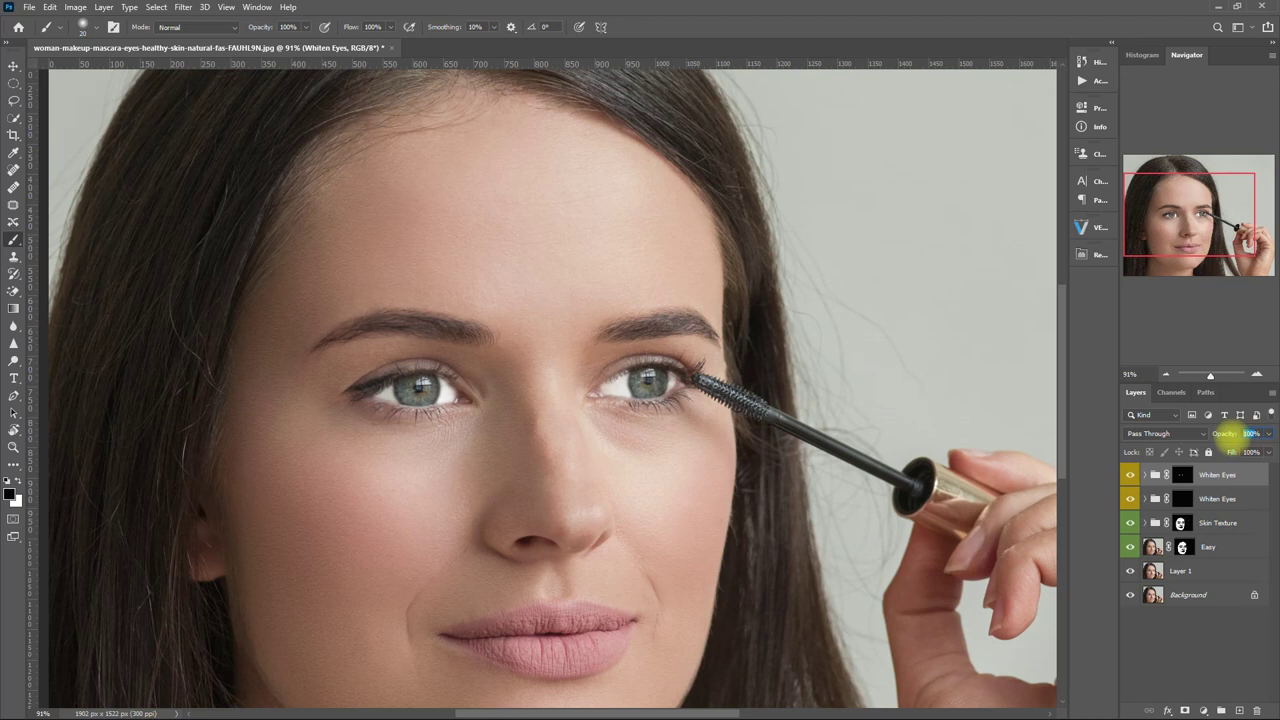
pyautogui.write('40')
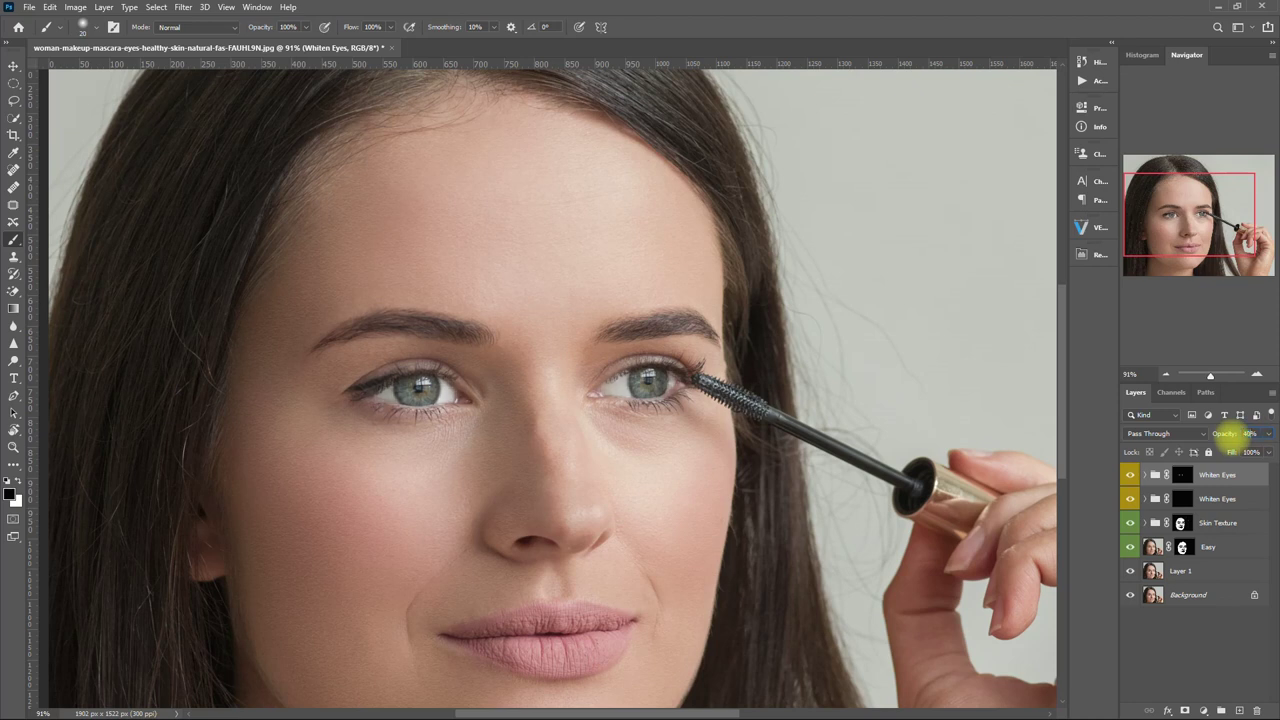
pyautogui.click(1130, 474)
pyautogui.click(1130, 474)
pyautogui.click(1130, 474)
pyautogui.click(1130, 474)
# Compare the whole portrait without and with the eye whitening, and delete the unpainted Whiten Eyes group.
pyautogui.hotkey('ctrl', '0')
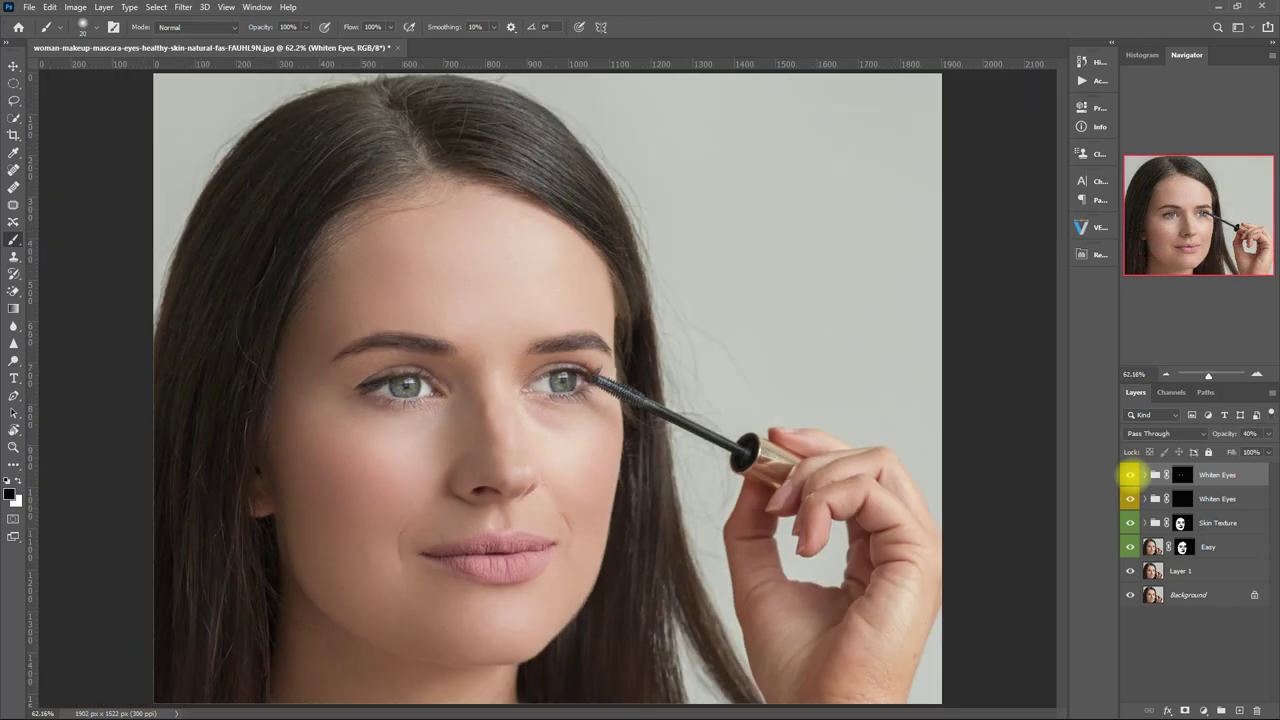
pyautogui.click(1130, 474)
pyautogui.click(1130, 474)
pyautogui.press('Delete')
# Add the Final Touch effect for the eyes from Retouch Pro above the Whiten Eyes group.
pyautogui.scroll(2, 463, 402)
pyautogui.scroll(3, 463, 402)
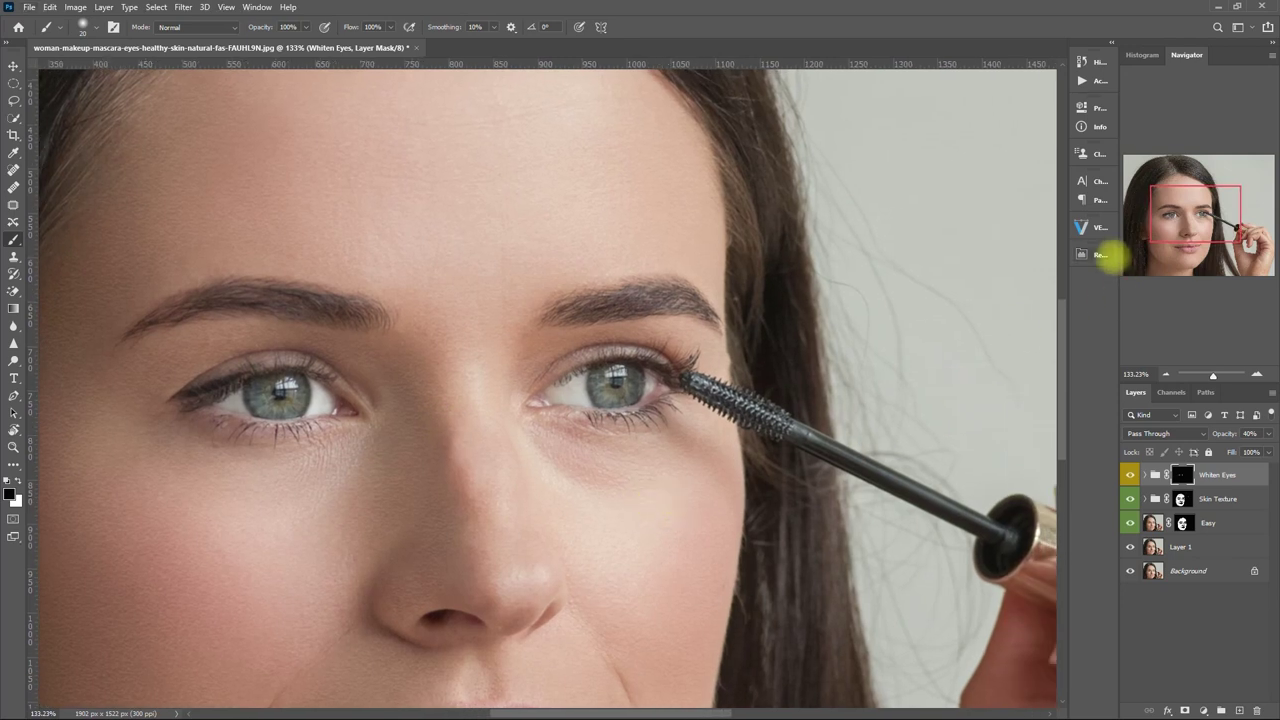
pyautogui.click(1100, 254)
pyautogui.click(1027, 390)
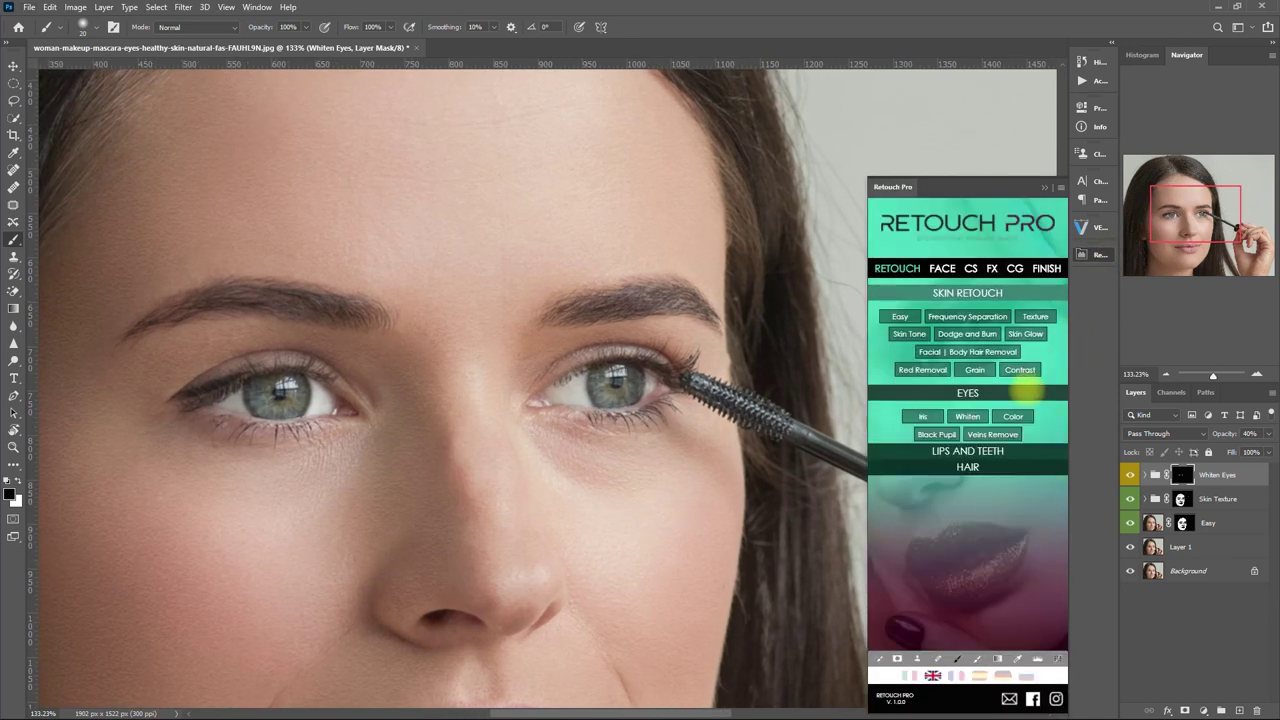
pyautogui.click(992, 367)
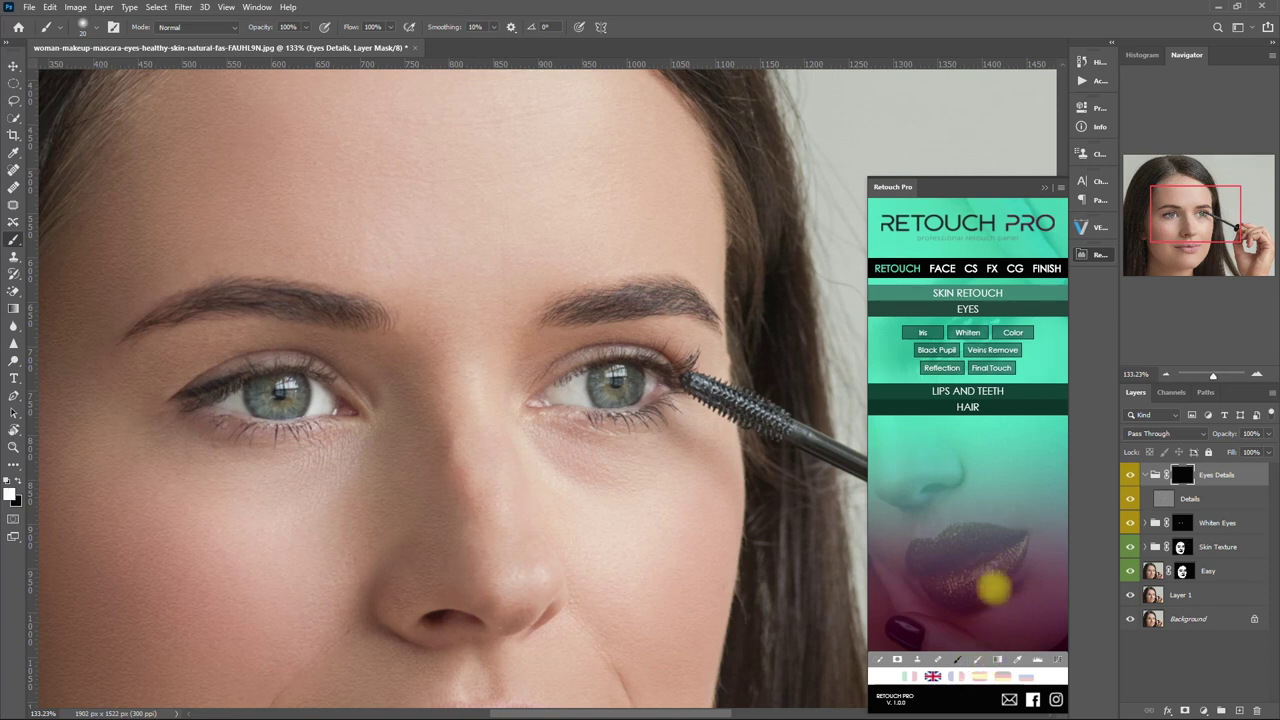
# Paint over both eyes and their lashes in white on the Eyes Details mask, enlarging the brush to 100 px, and collapse the group.
pyautogui.click(1044, 187)
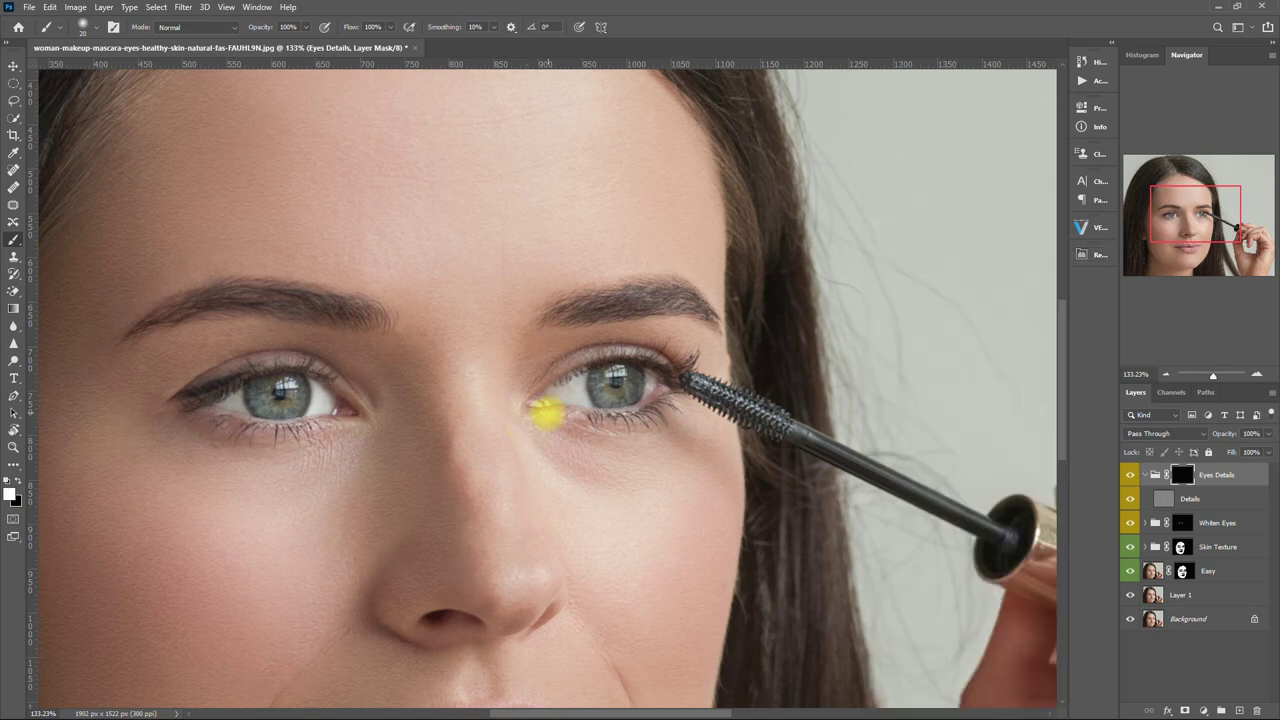
pyautogui.moveTo(544, 402)
pyautogui.mouseDown()
pyautogui.moveTo(586, 371)
pyautogui.moveTo(651, 366)
pyautogui.moveTo(640, 398)
pyautogui.mouseUp()
pyautogui.moveTo(357, 391)
pyautogui.mouseDown()
pyautogui.moveTo(278, 388)
pyautogui.moveTo(190, 405)
pyautogui.moveTo(275, 388)
pyautogui.moveTo(330, 400)
pyautogui.mouseUp()
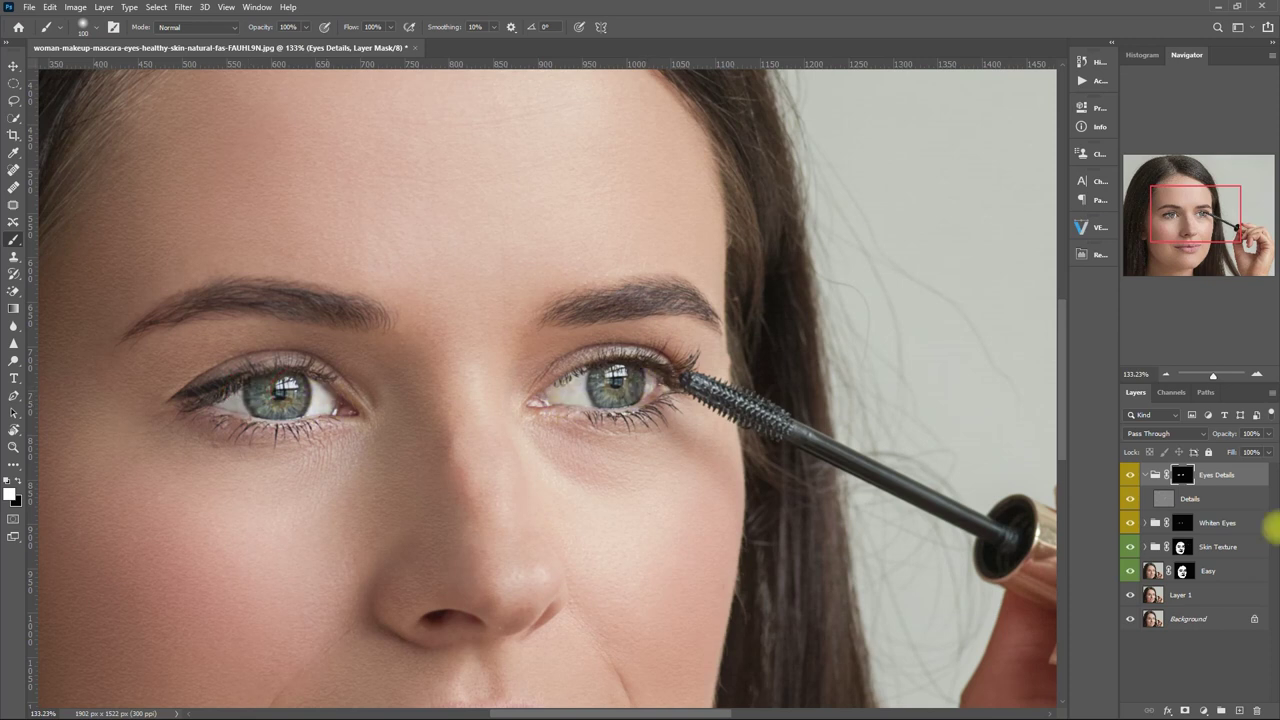
pyautogui.click(1145, 474)
# Compare the portrait with the Eyes Details group hidden and shown, both close up and in full view.
pyautogui.click(1130, 475)
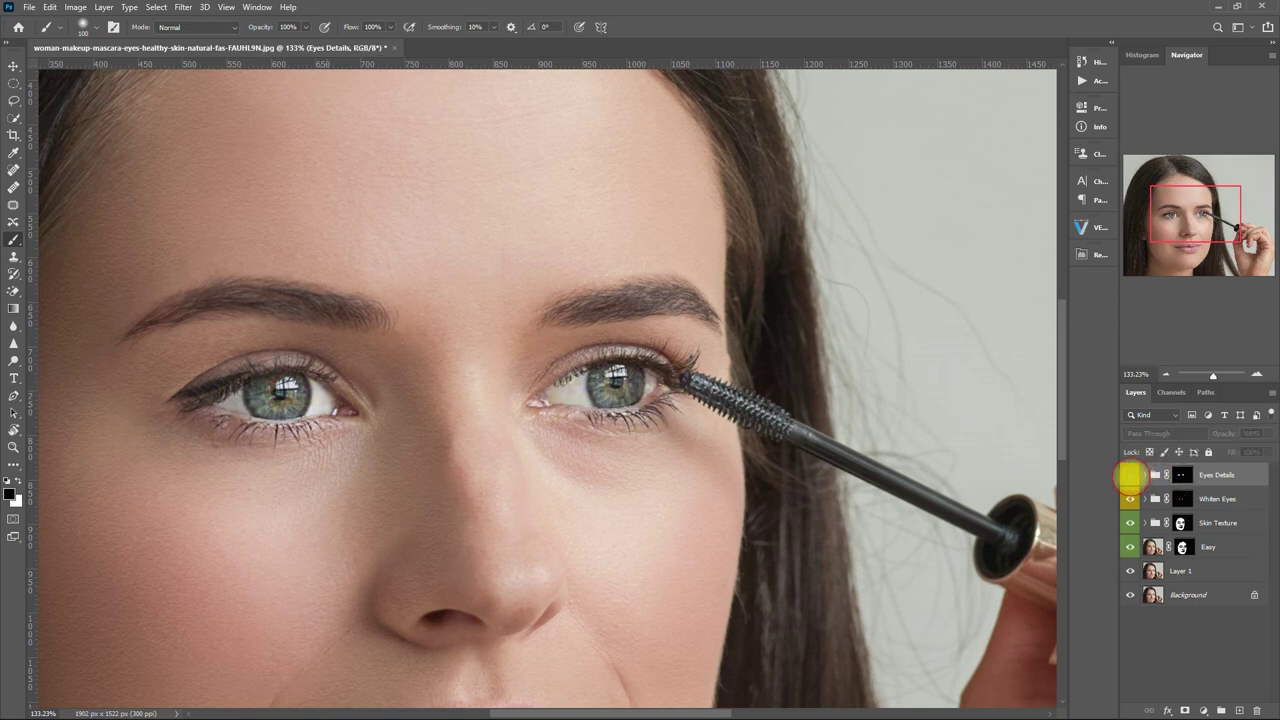
pyautogui.click(1130, 475)
pyautogui.click(1130, 475)
pyautogui.click(1130, 475)
pyautogui.hotkey('ctrl', '0')
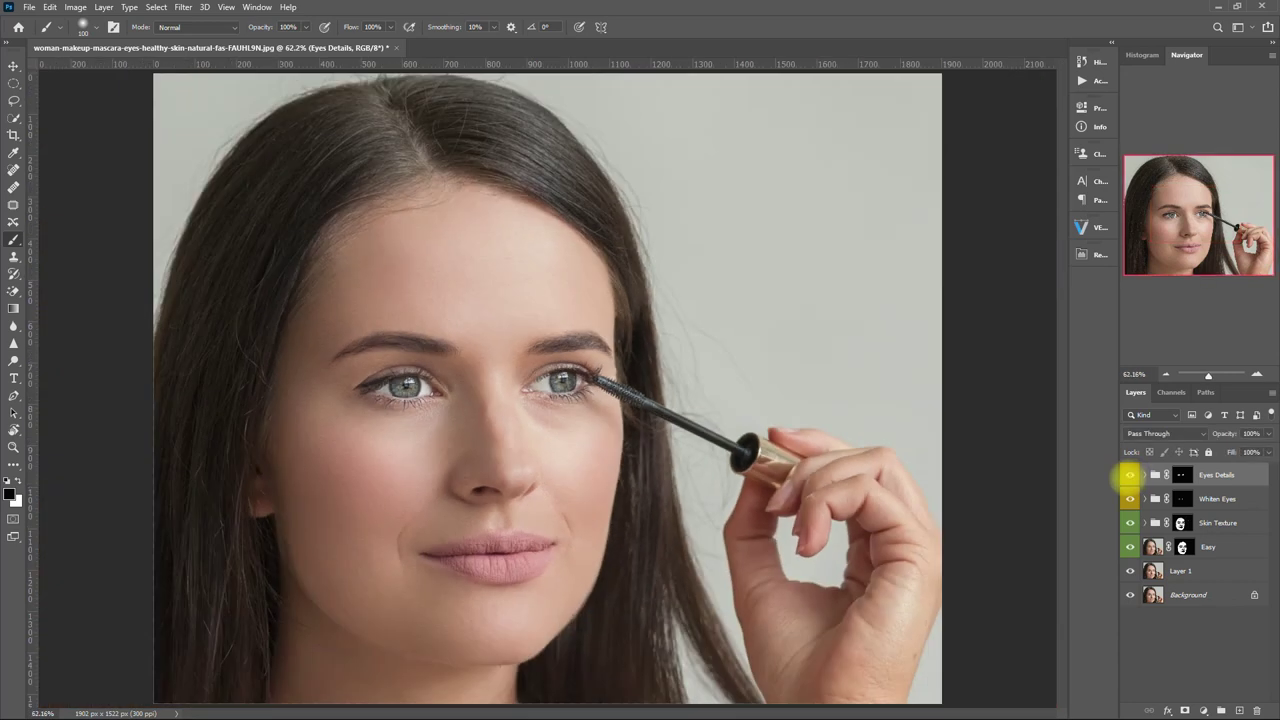
pyautogui.click(1130, 475)
pyautogui.click(1130, 475)
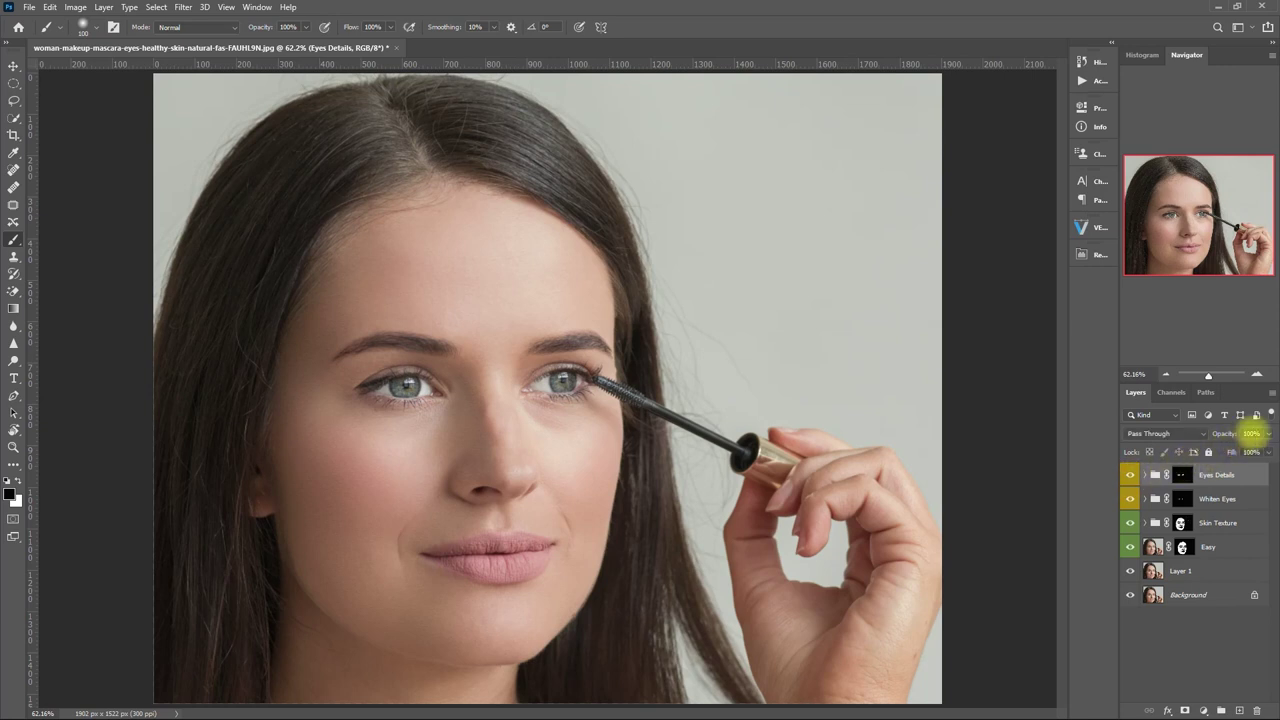
# Set the Eyes Details group's opacity to 50% and compare the eyes with the group hidden and shown.
pyautogui.click(1252, 433)
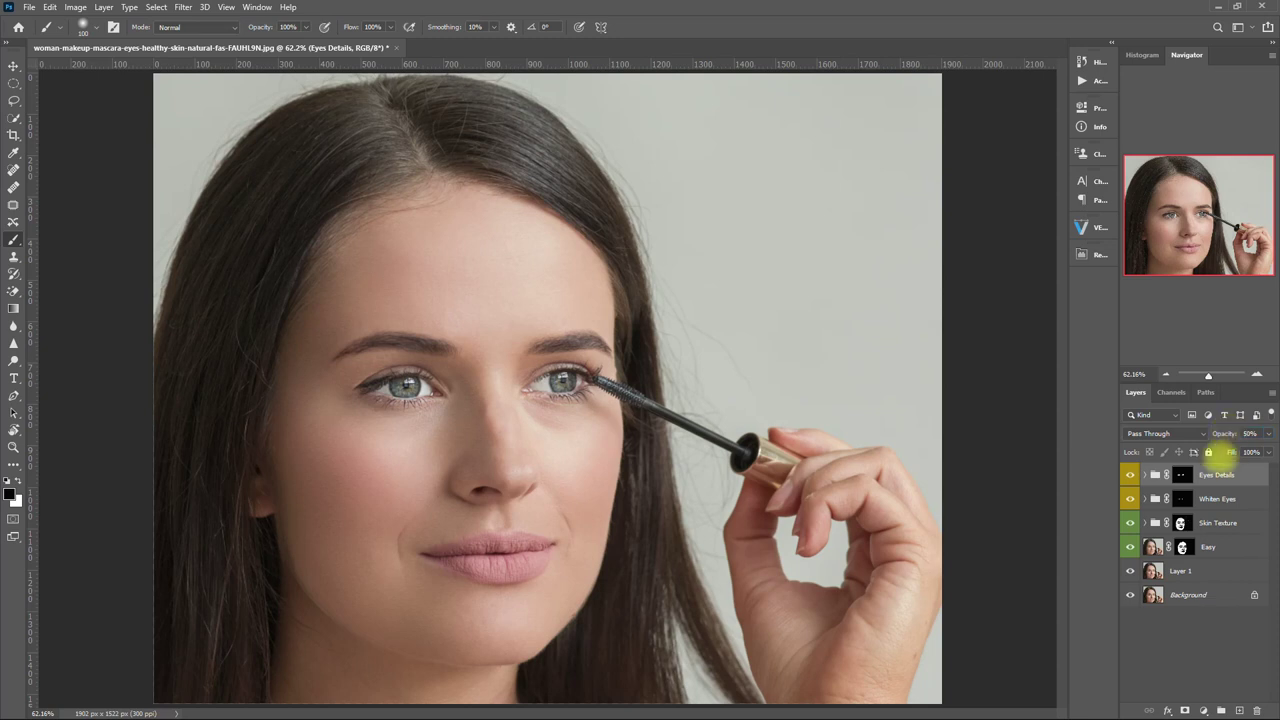
pyautogui.click(1130, 475)
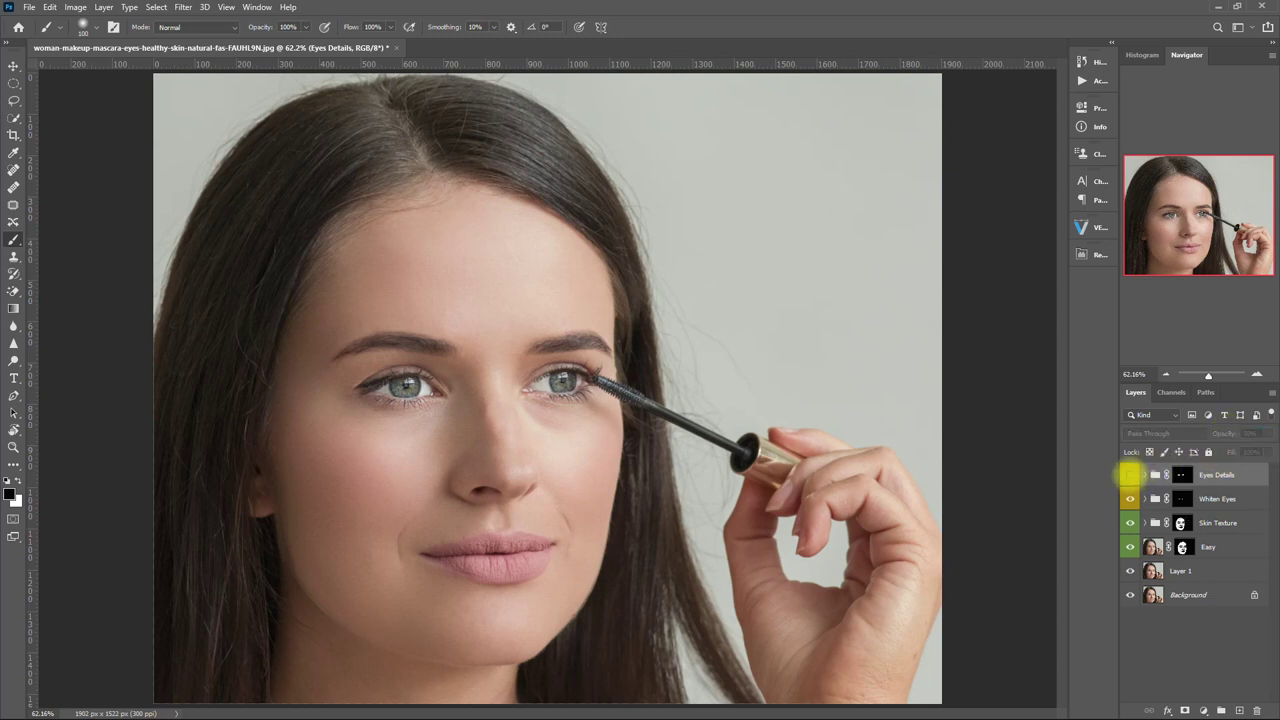
pyautogui.click(1130, 475)
pyautogui.click(1130, 475)
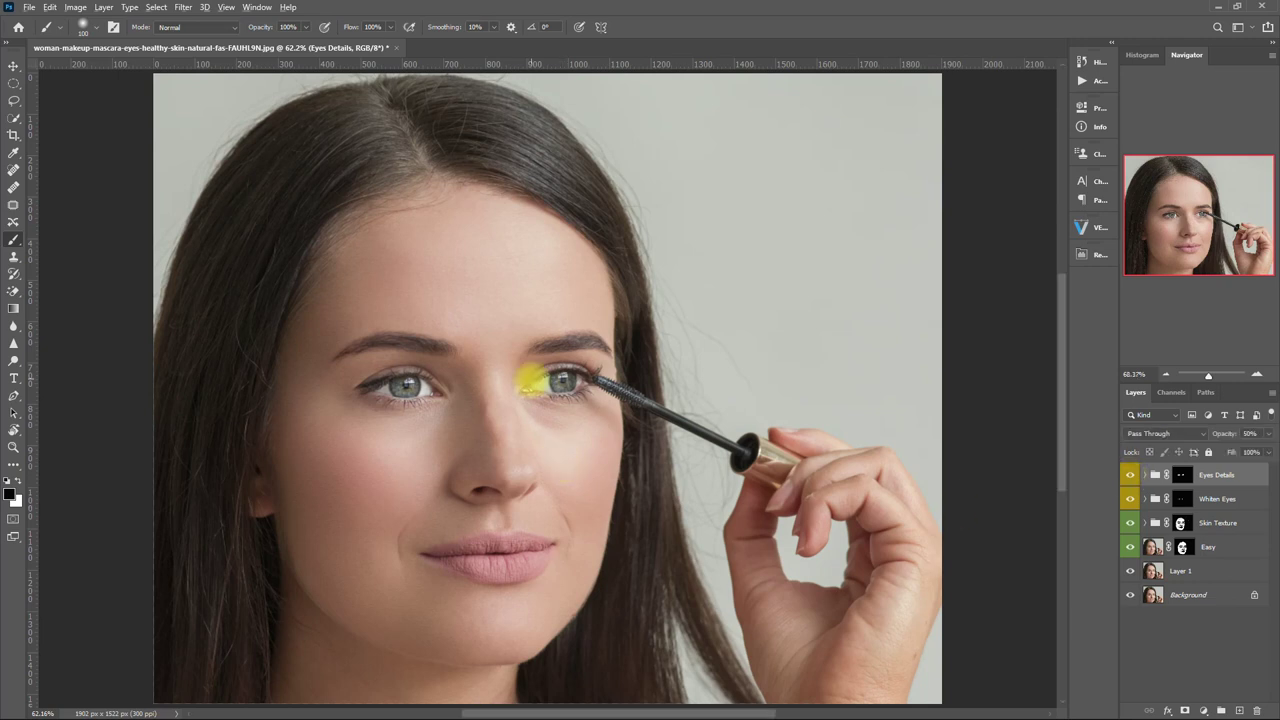
pyautogui.scroll(4, 562, 413)
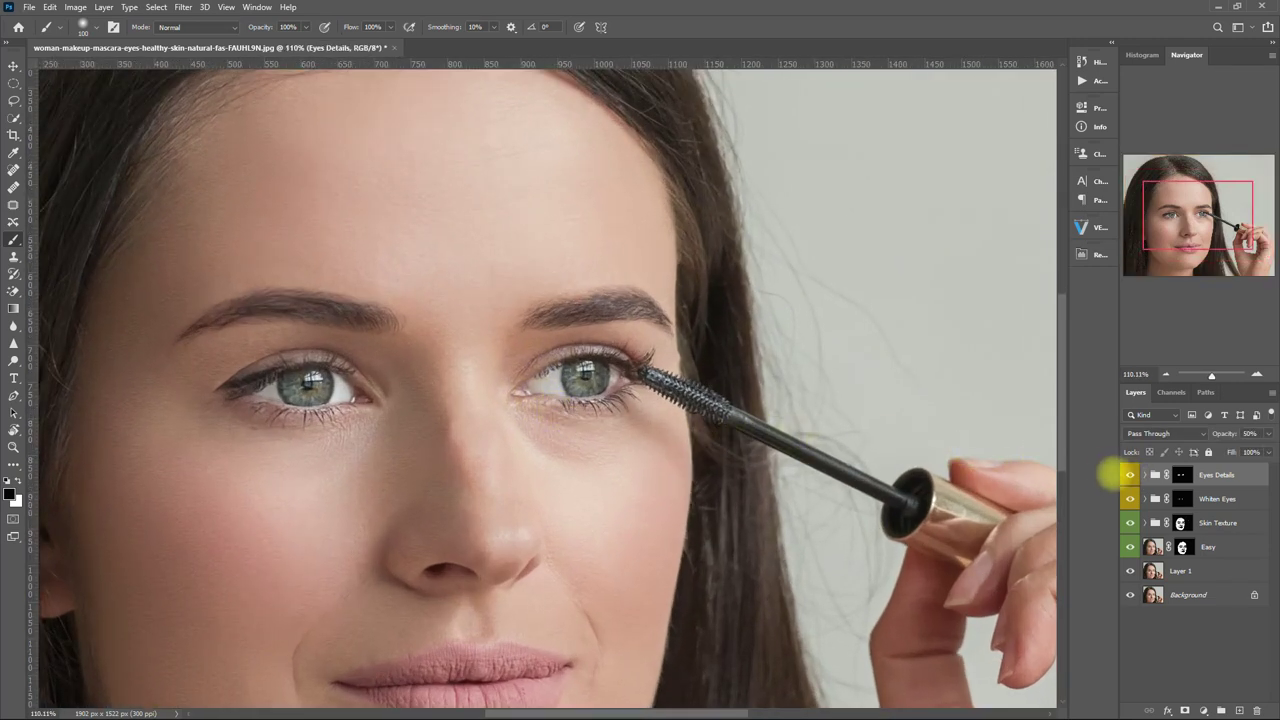
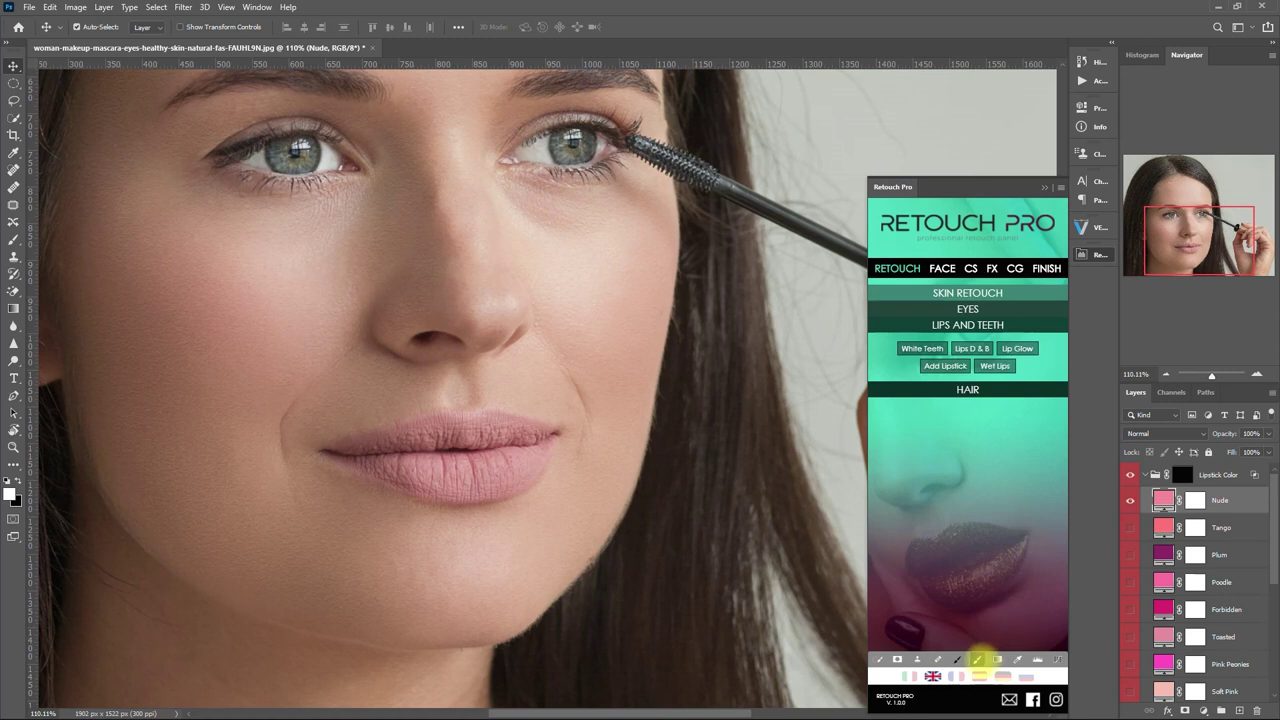
# Activate the brush on the Lipstick Color group's mask and show the Tango shade in place of Nude.
pyautogui.click(977, 657)
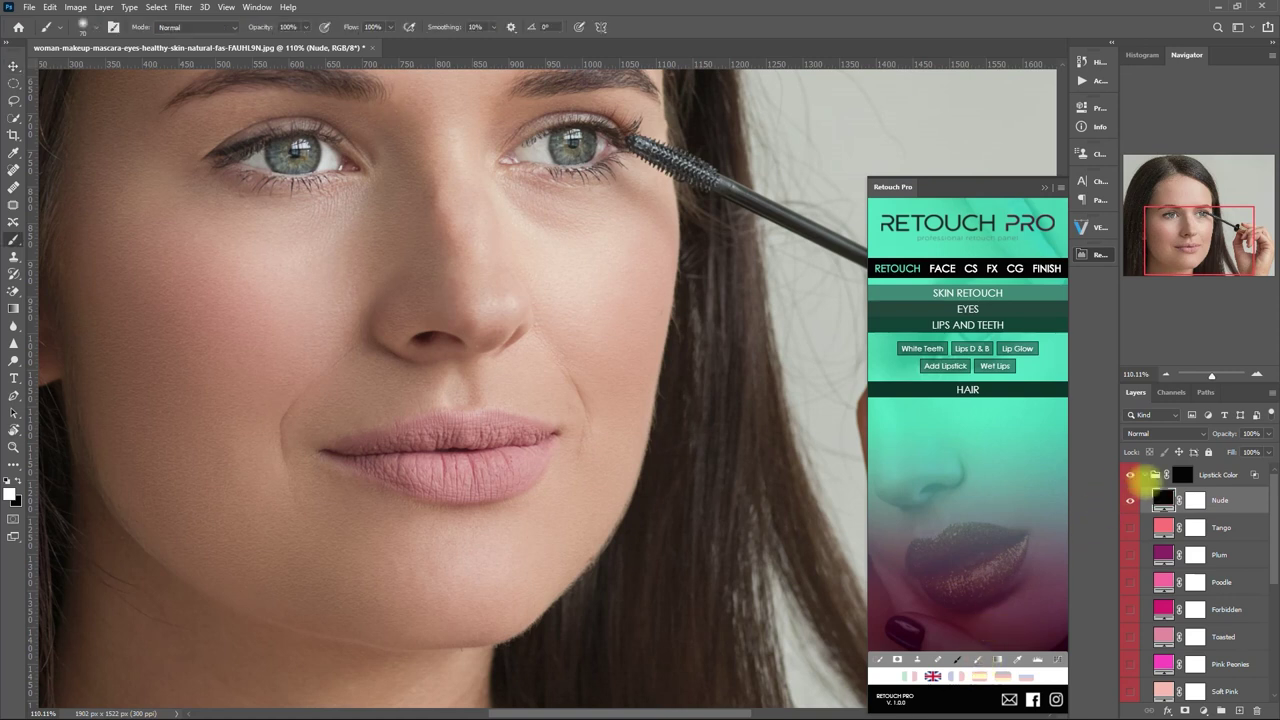
pyautogui.click(1184, 476)
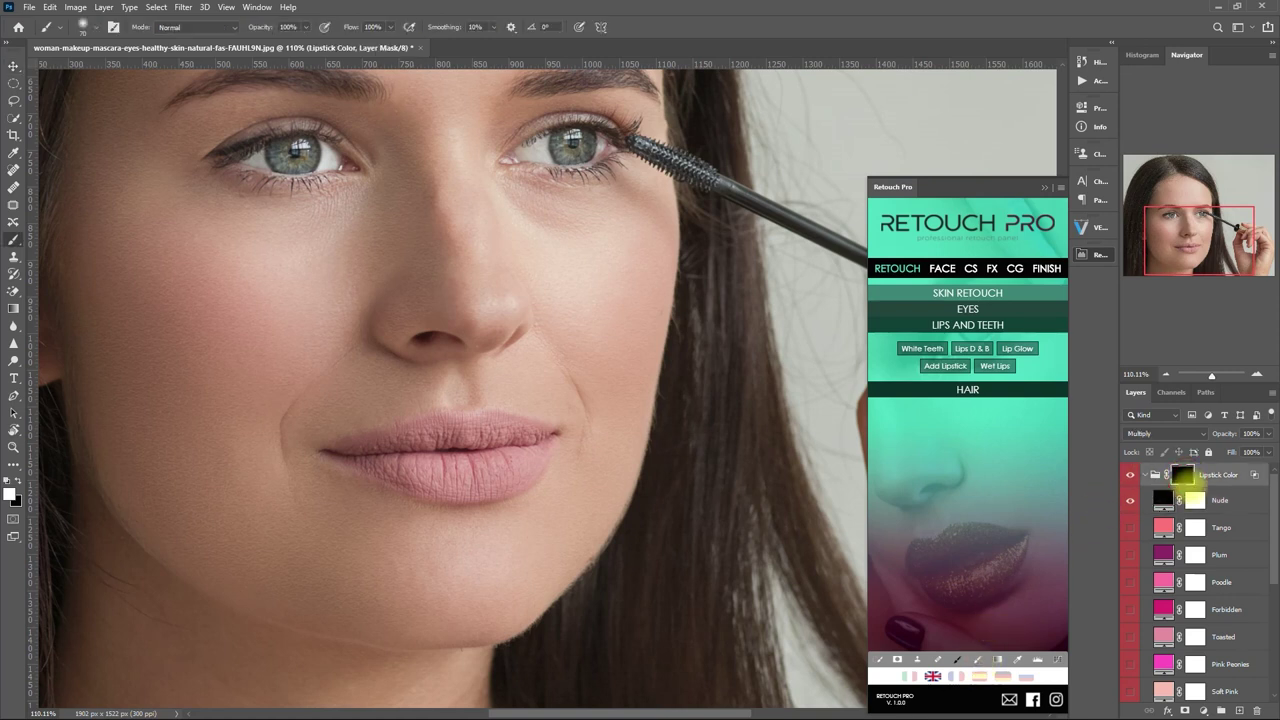
pyautogui.click(1130, 528)
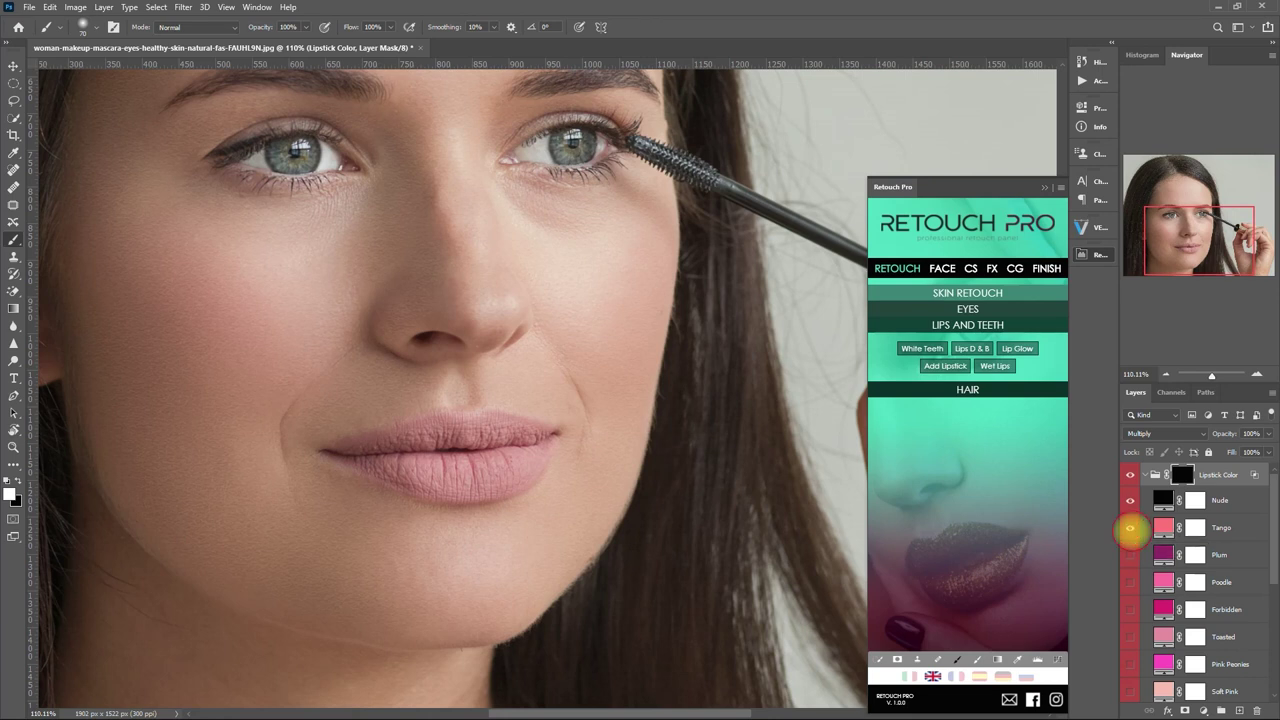
pyautogui.click(1130, 500)
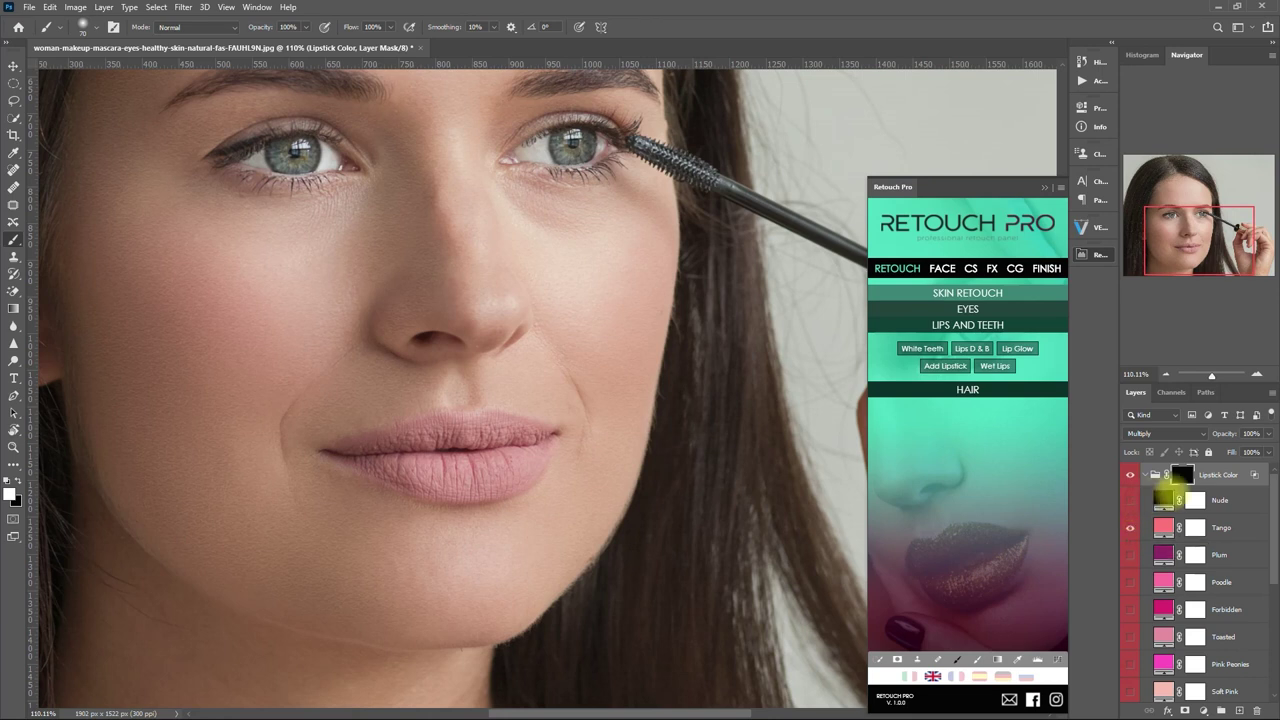
# Paint over the lips in white on the Lipstick Color mask, and collapse the Retouch Pro panel and the Lipstick Color group.
pyautogui.moveTo(409, 451)
pyautogui.mouseDown()
pyautogui.moveTo(457, 436)
pyautogui.moveTo(383, 454)
pyautogui.moveTo(437, 477)
pyautogui.moveTo(526, 458)
pyautogui.moveTo(452, 487)
pyautogui.moveTo(336, 451)
pyautogui.moveTo(494, 428)
pyautogui.moveTo(532, 437)
pyautogui.moveTo(524, 454)
pyautogui.moveTo(538, 441)
pyautogui.moveTo(474, 489)
pyautogui.moveTo(380, 465)
pyautogui.moveTo(461, 490)
pyautogui.moveTo(501, 483)
pyautogui.moveTo(539, 436)
pyautogui.moveTo(471, 429)
pyautogui.moveTo(541, 437)
pyautogui.moveTo(455, 429)
pyautogui.moveTo(318, 457)
pyautogui.mouseUp()
pyautogui.click(1094, 254)
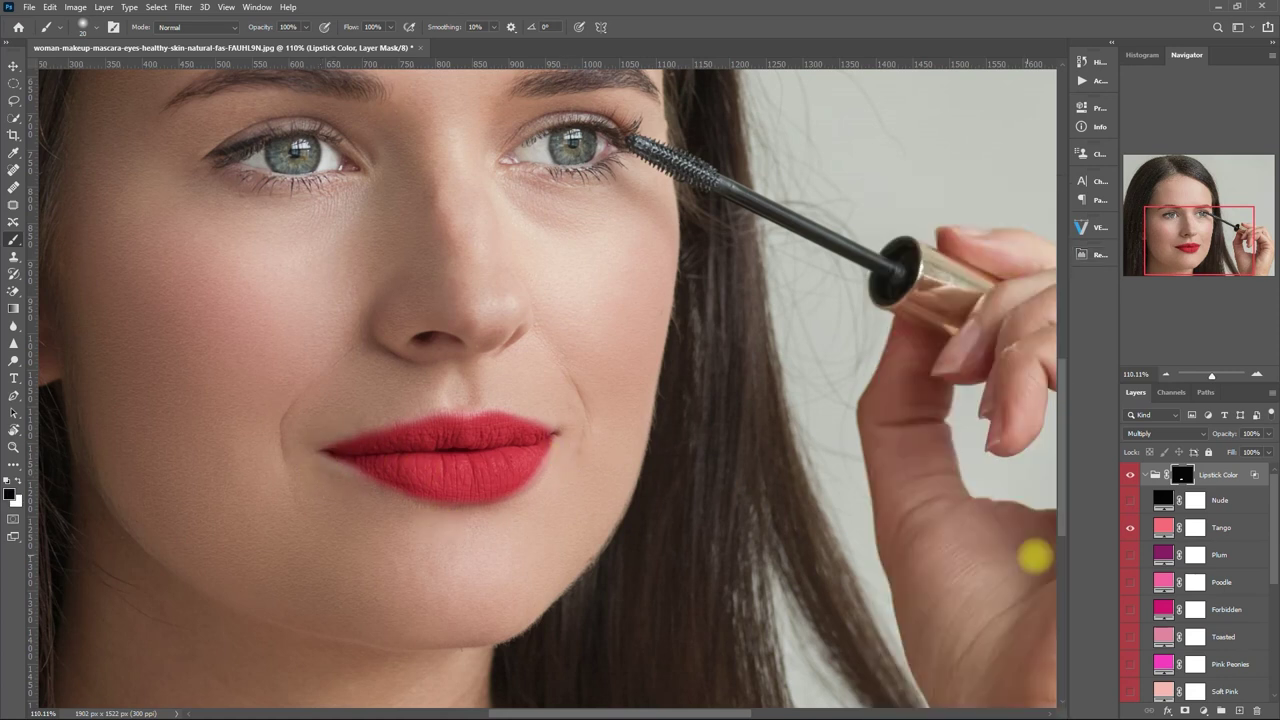
pyautogui.hotkey('ctrl', '0')
pyautogui.click(1144, 475)
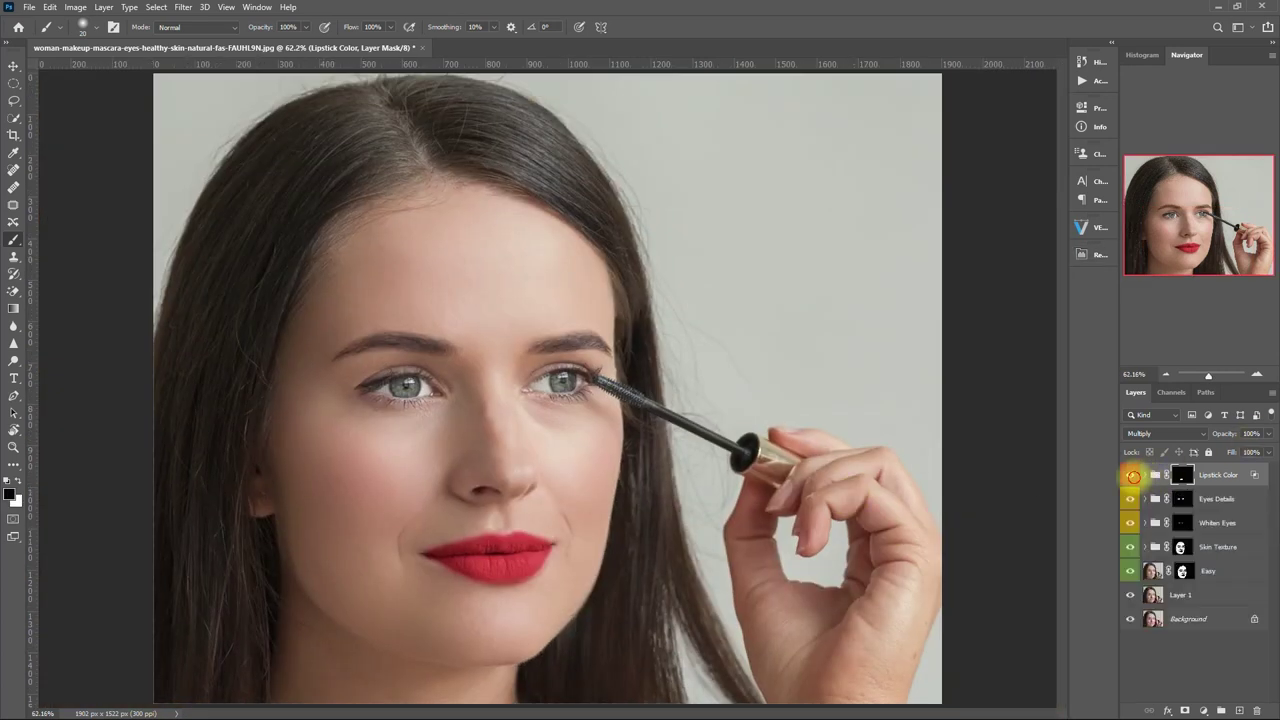
# Compare the portrait with the Lipstick Color group hidden and shown, and set the group's opacity to 75%.
pyautogui.click(1130, 475)
pyautogui.click(1130, 475)
pyautogui.click(1130, 475)
pyautogui.click(1130, 475)
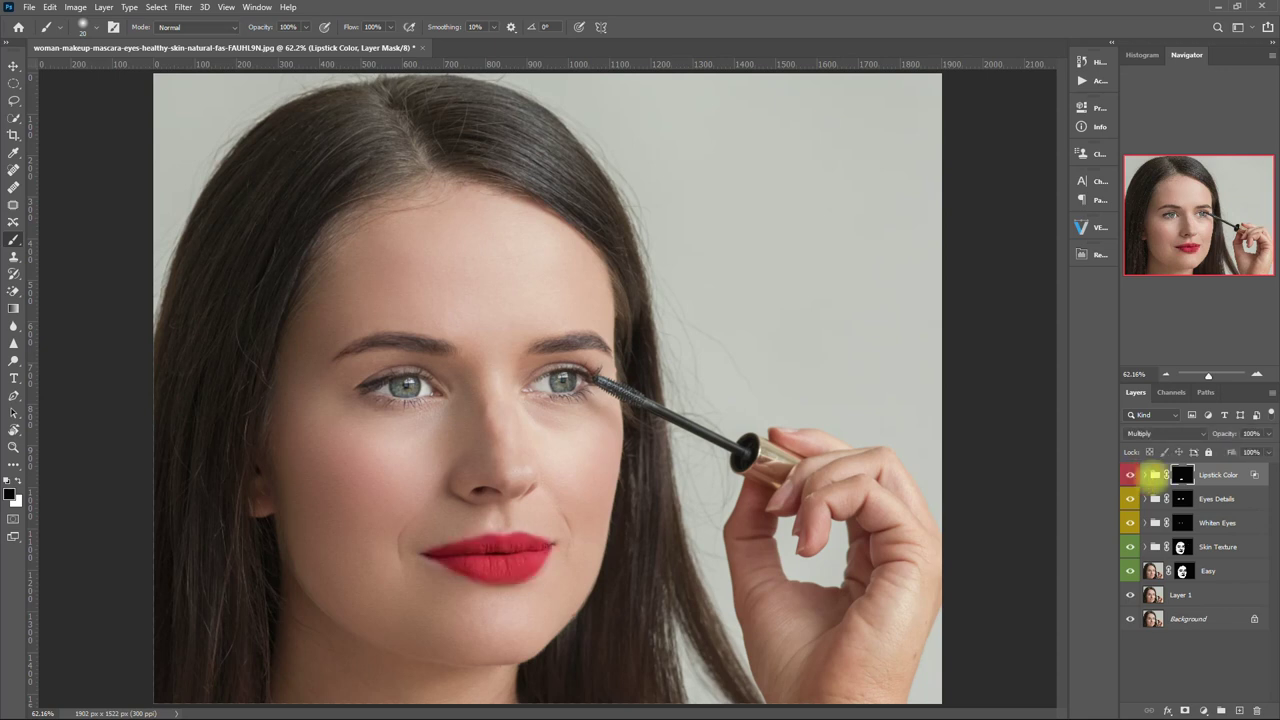
pyautogui.moveTo(1268, 433); pyautogui.dragTo(1245, 449)
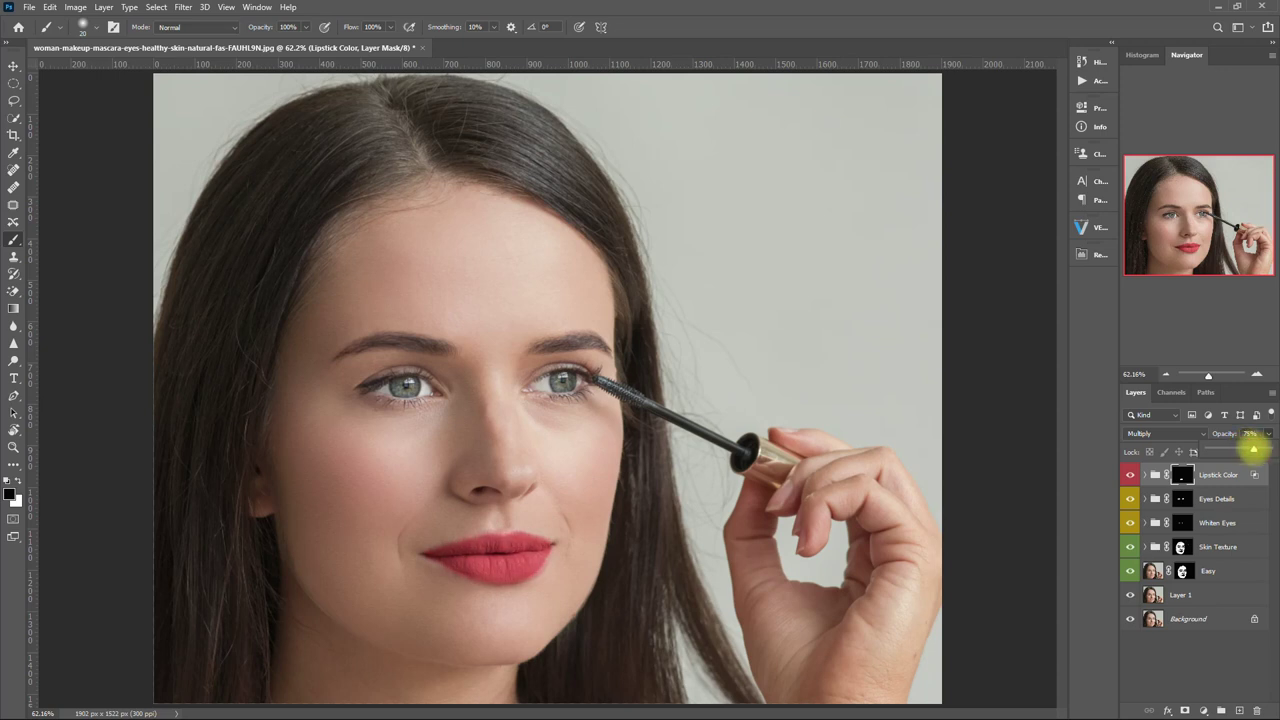
# Expand the Lipstick Color group, hide Tango and preview the Poodle and Toasted shades on the lips.
pyautogui.click(1145, 475)
pyautogui.scroll(-1, 1134, 520)
pyautogui.click(1133, 505)
pyautogui.click(1129, 557)
pyautogui.click(1129, 557)
pyautogui.click(1129, 610)
pyautogui.click(1129, 612)
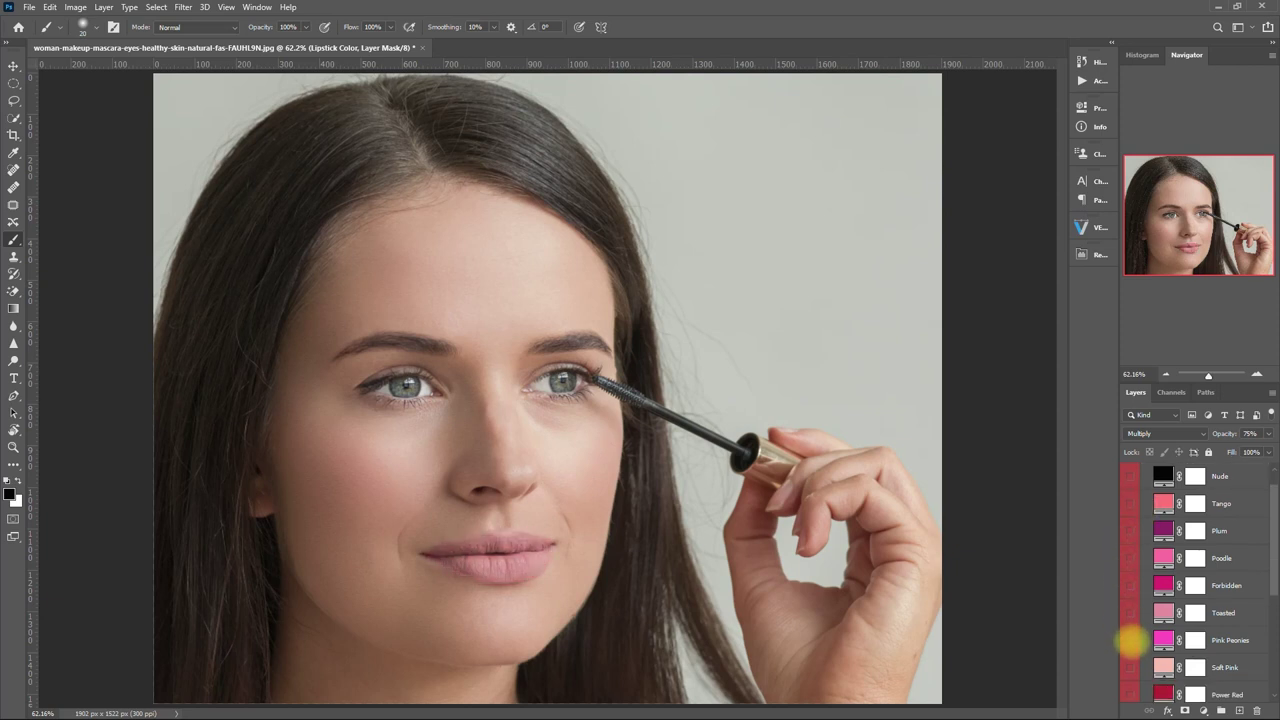
# Preview Pink Peonies and shades further down the Lipstick Color group on the lips, and show Tango again.
pyautogui.click(1130, 640)
pyautogui.scroll(-4, 1130, 640)
pyautogui.click(1130, 520)
pyautogui.click(1130, 602)
pyautogui.click(1130, 602)
pyautogui.click(1130, 630)
pyautogui.click(1130, 630)
pyautogui.click(1130, 493)
pyautogui.scroll(4, 1114, 543)
pyautogui.click(1129, 589)
pyautogui.click(1130, 480)
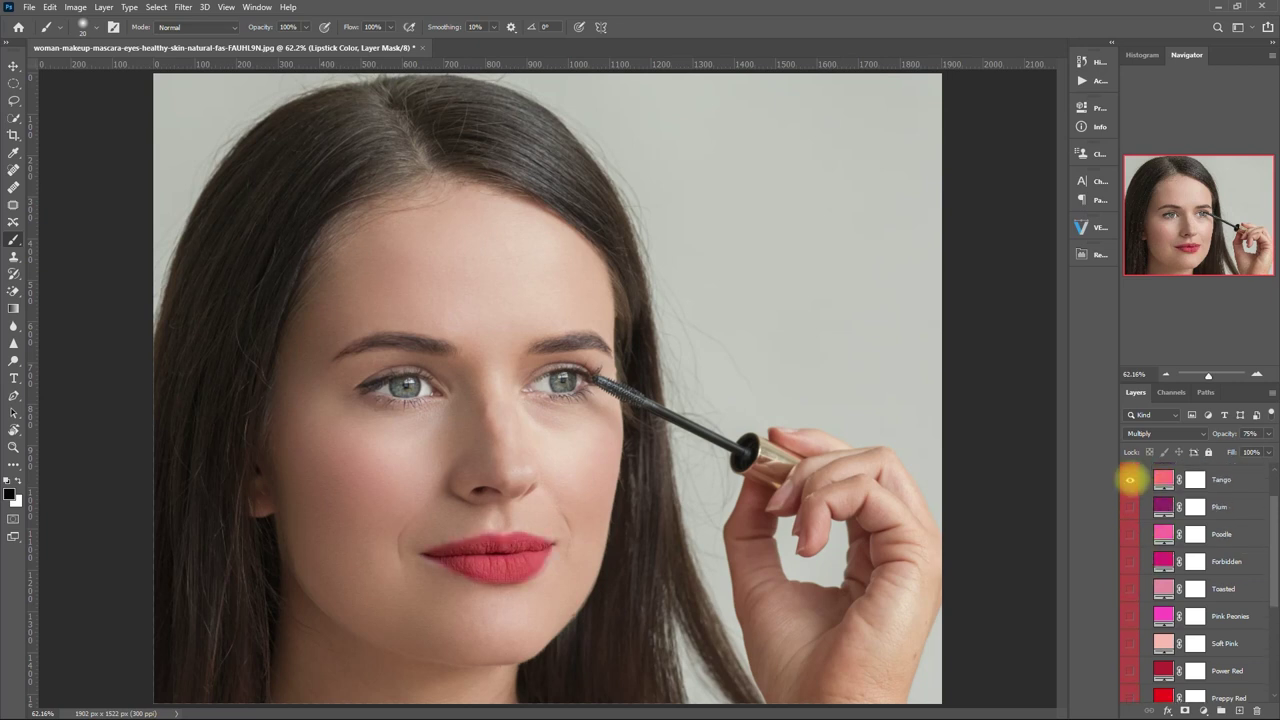
# Show the Toasted shade in place of Tango and collapse the Lipstick Color group.
pyautogui.click(1130, 480)
pyautogui.scroll(-1, 1127, 580)
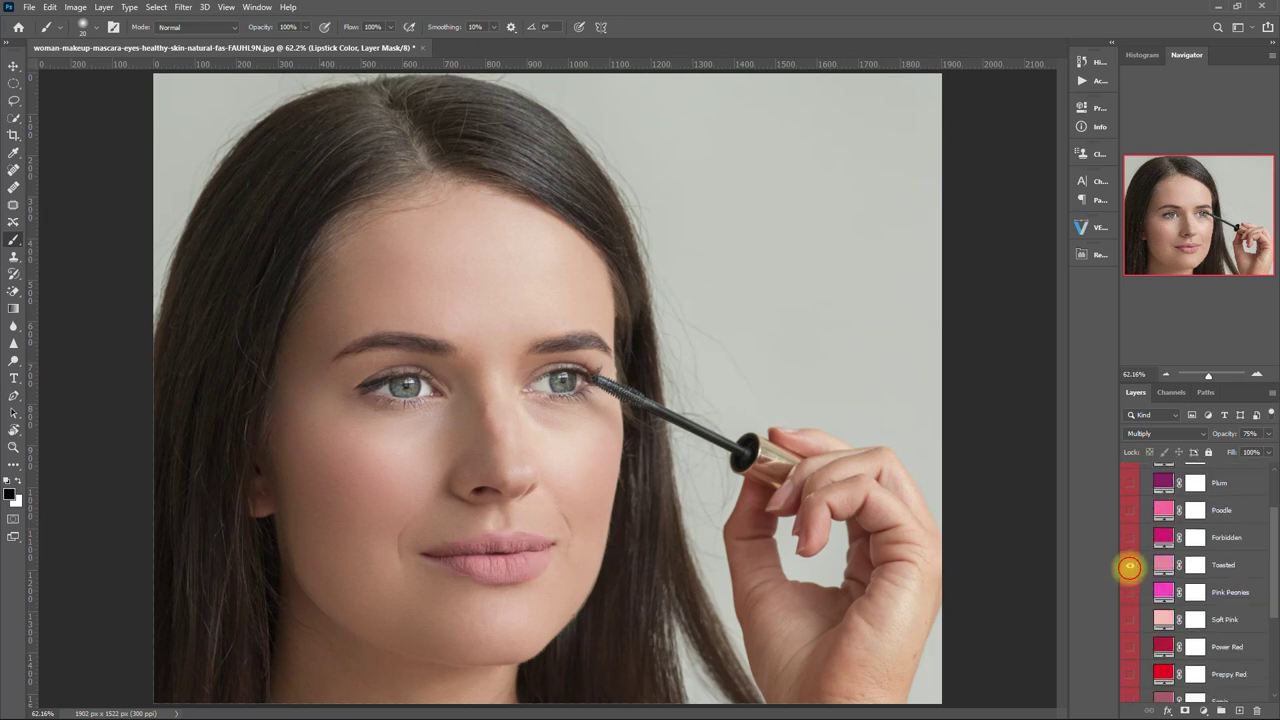
pyautogui.click(1129, 567)
pyautogui.scroll(3, 1265, 510)
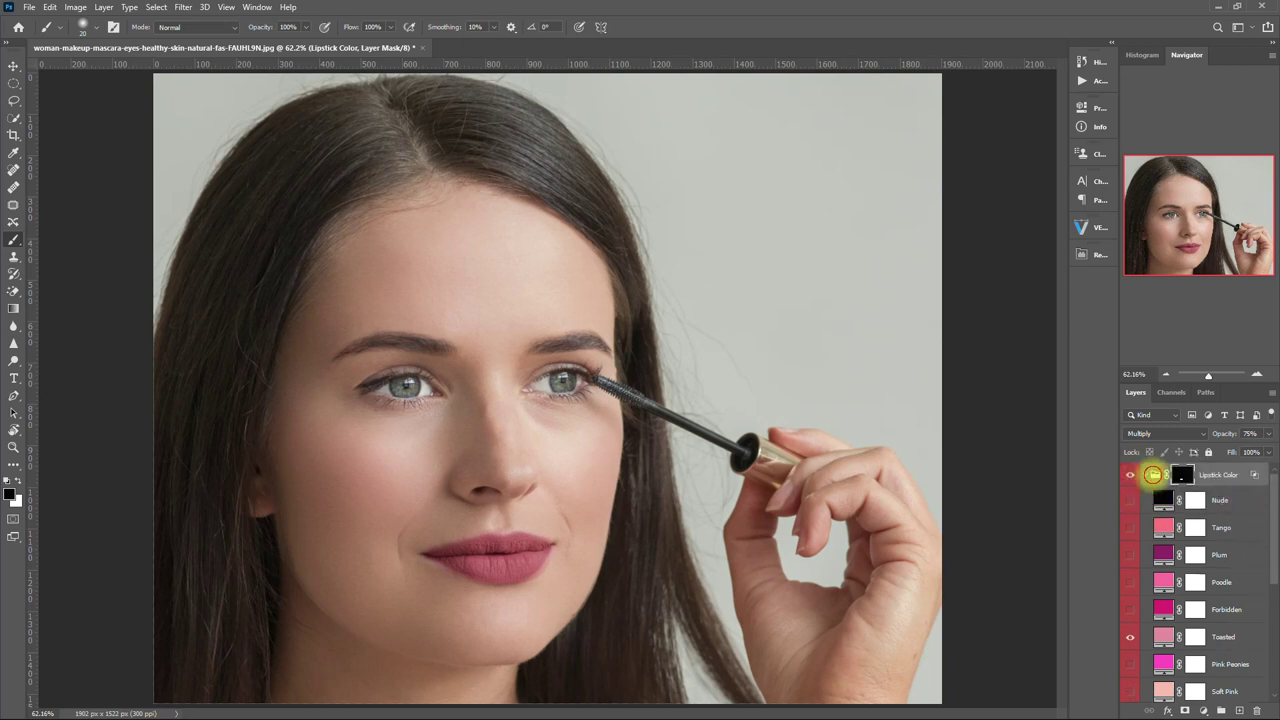
pyautogui.click(1153, 474)
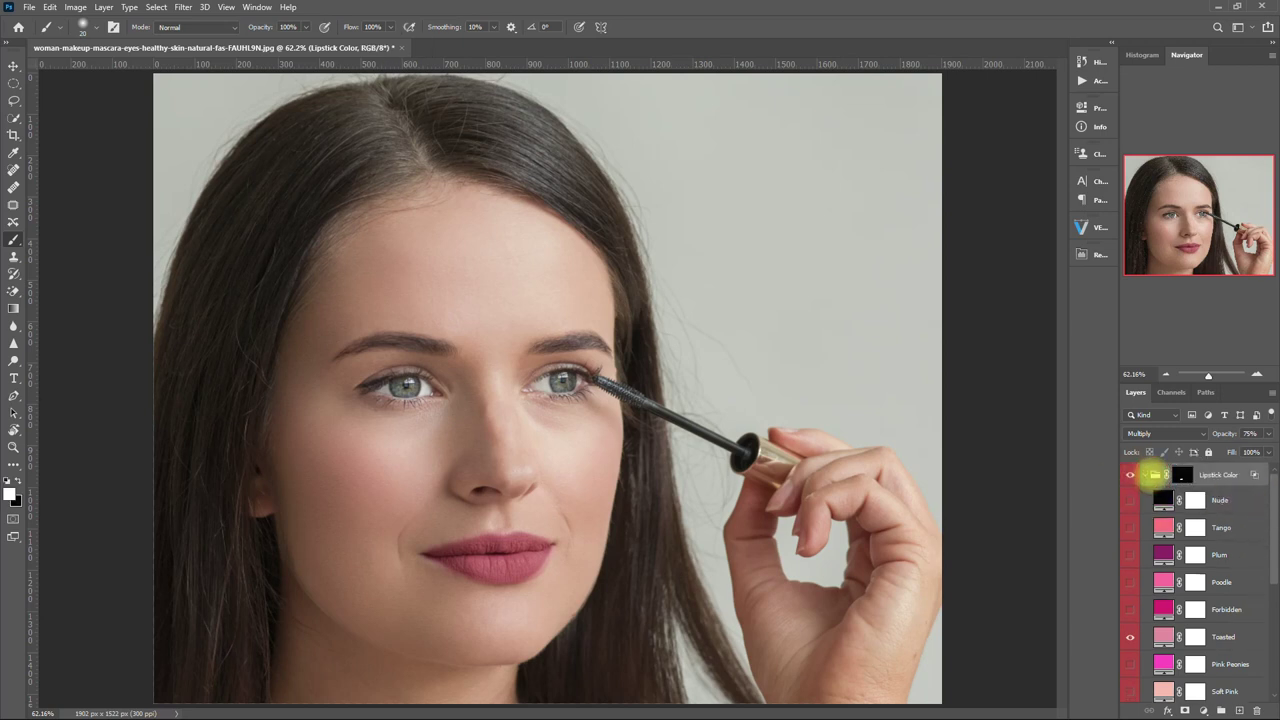
pyautogui.click(1146, 474)
# Compare the lips with the Lipstick Color group hidden and shown, both close up and in full view.
pyautogui.scroll(3, 512, 565)
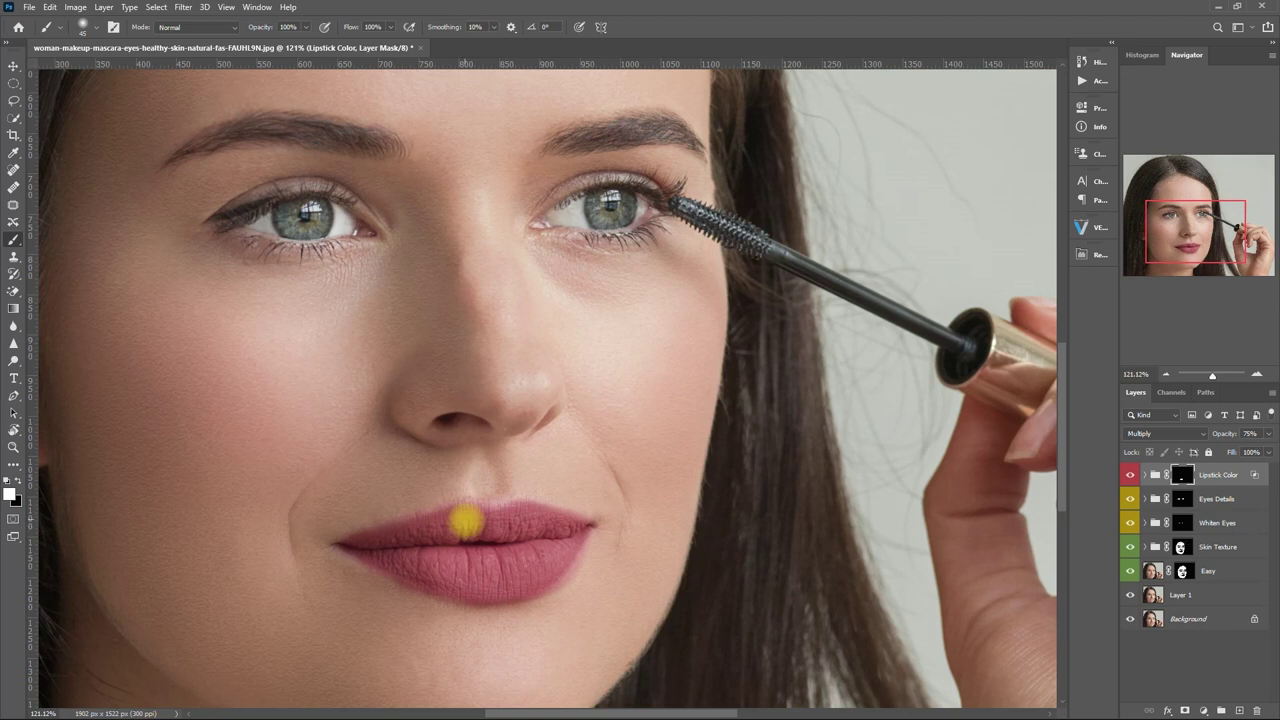
pyautogui.press('v')
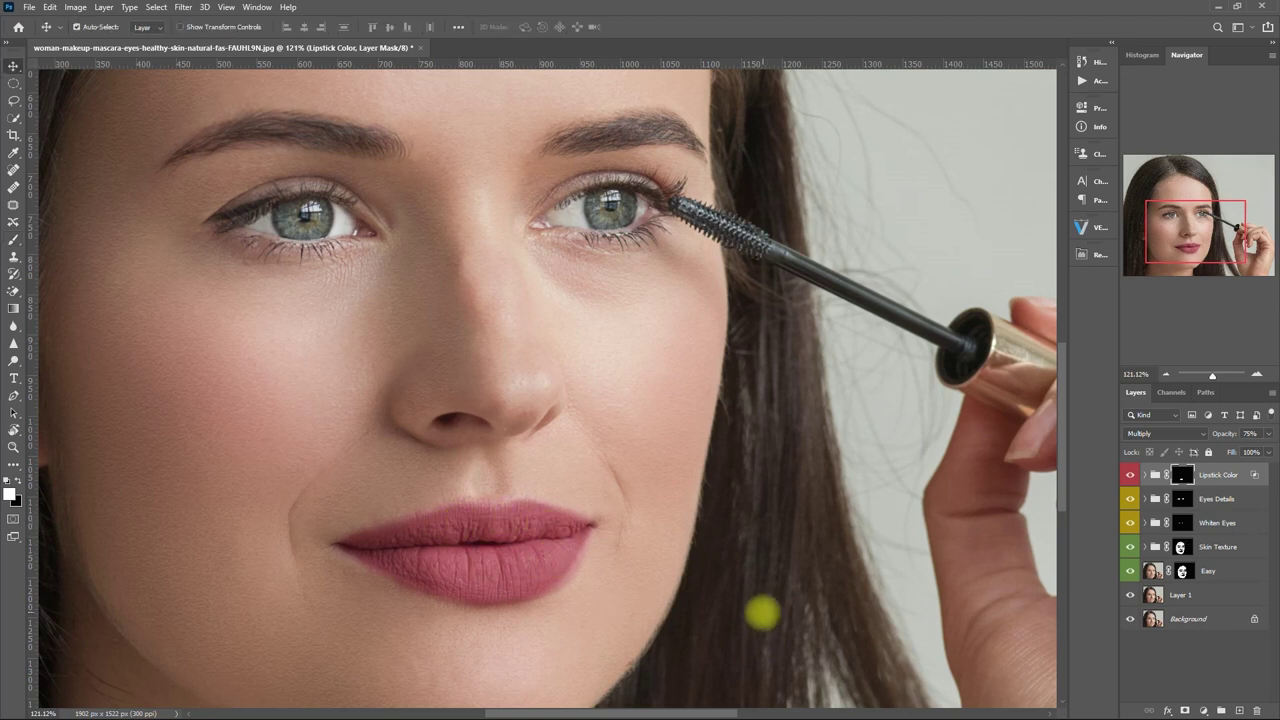
pyautogui.click(1130, 474)
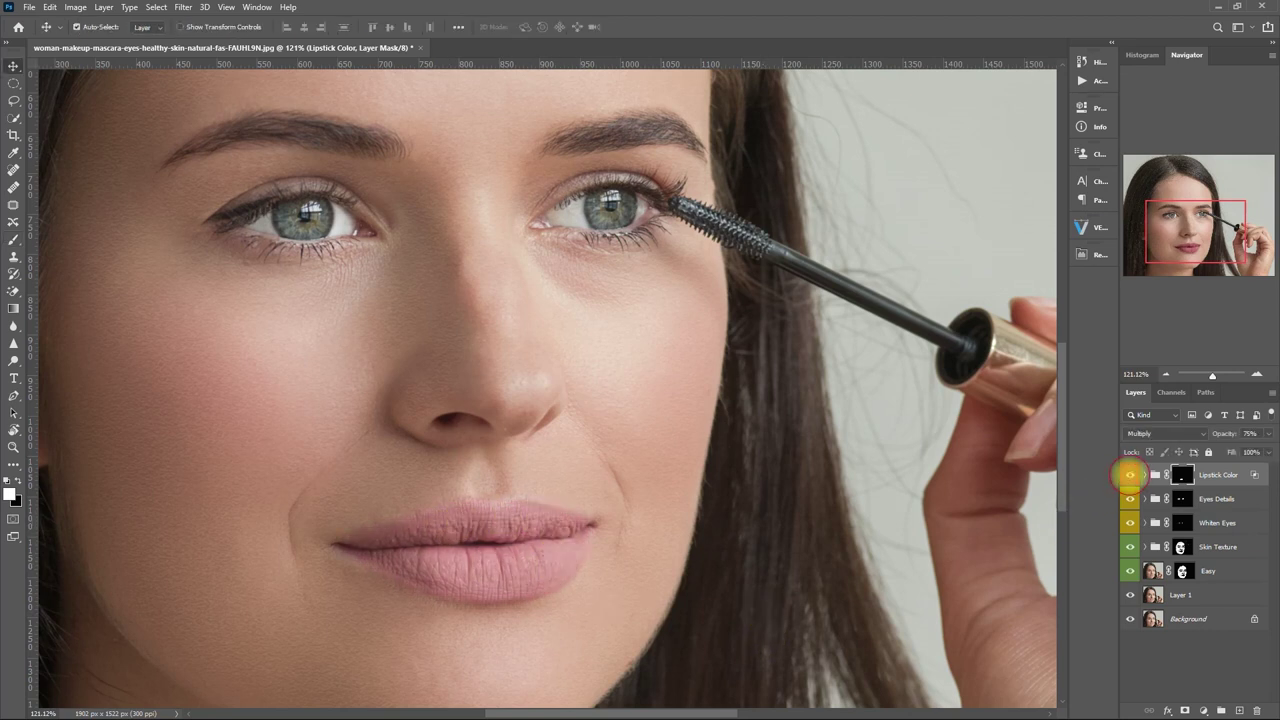
pyautogui.click(1130, 474)
pyautogui.click(1130, 474)
pyautogui.click(1130, 474)
pyautogui.hotkey('ctrl', '0')
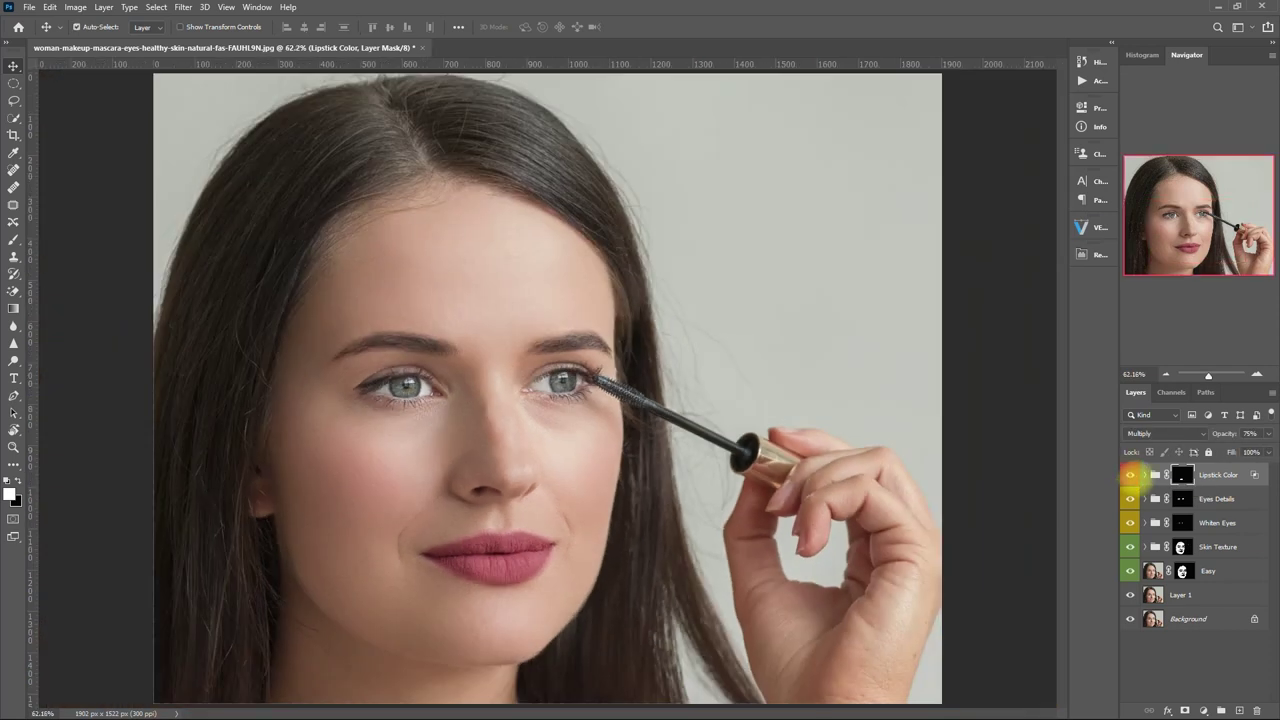
pyautogui.click(1130, 474)
pyautogui.click(1131, 474)
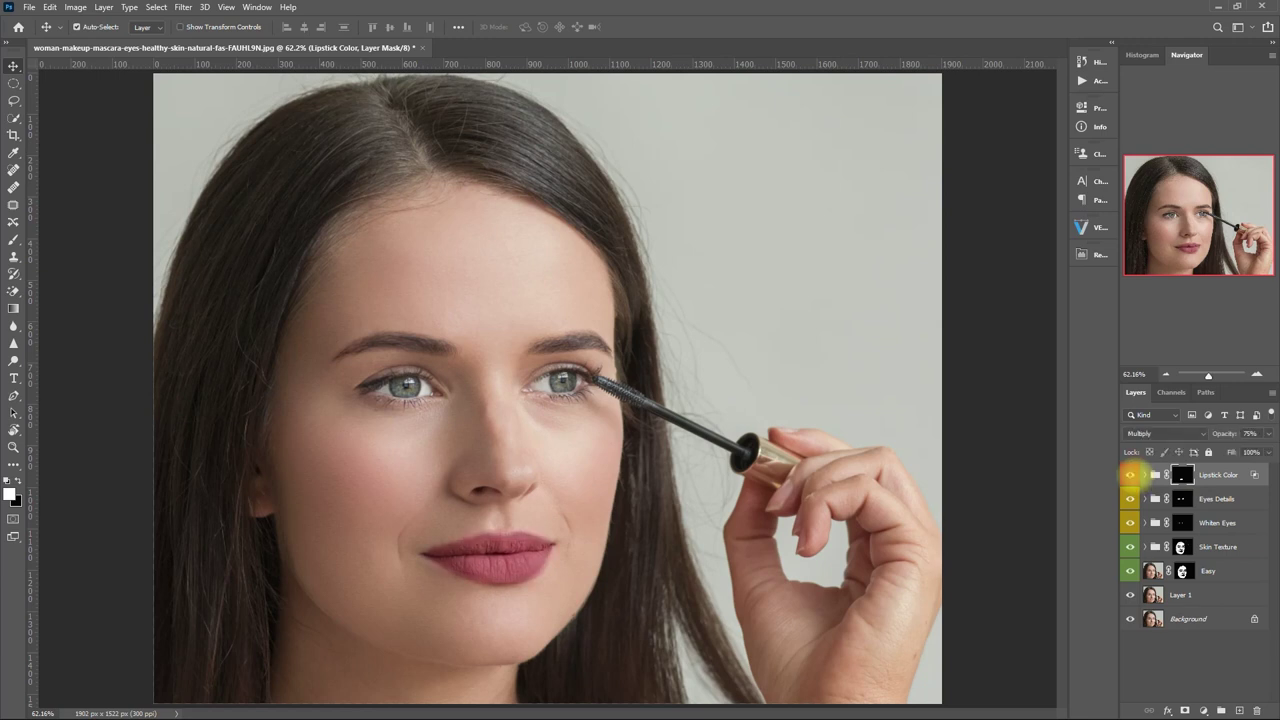
pyautogui.click(1130, 474)
pyautogui.click(1132, 474)
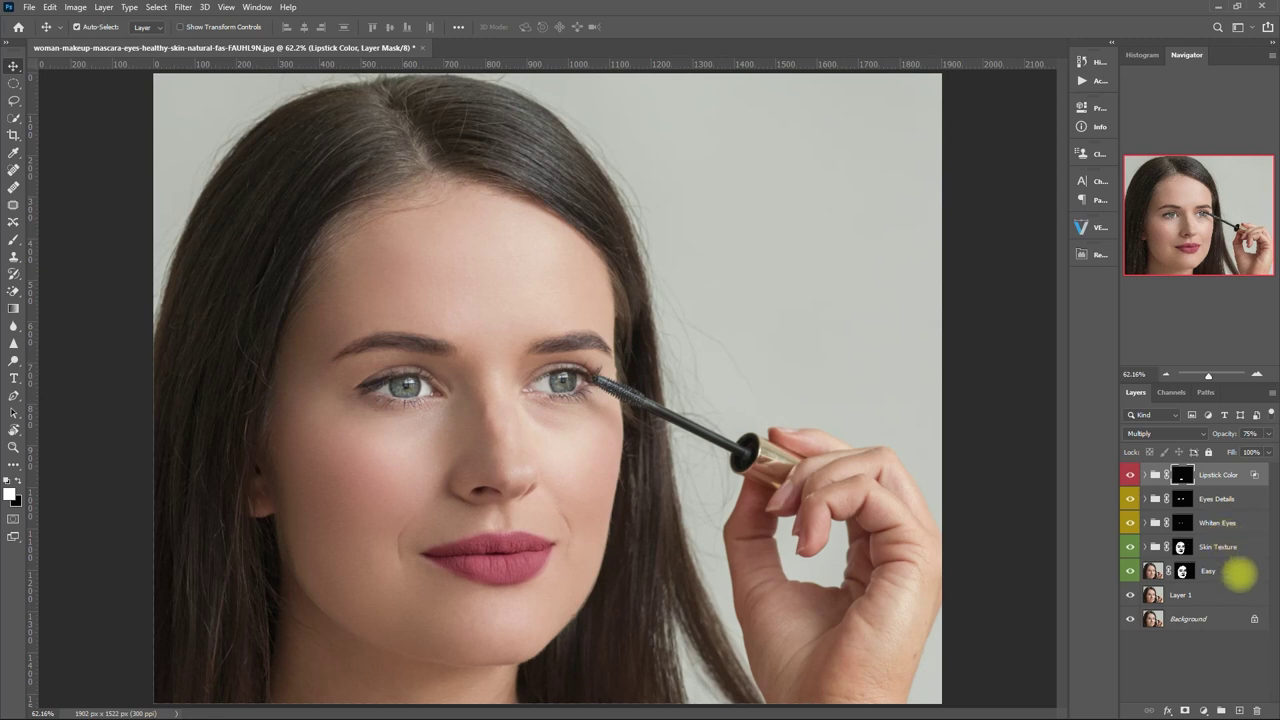
# Group the layers from Lipstick Color down to Easy, and compare the full portrait with the new group hidden and shown.
pyautogui.keyDown('shift'); pyautogui.click(1238, 572); pyautogui.keyUp('shift')
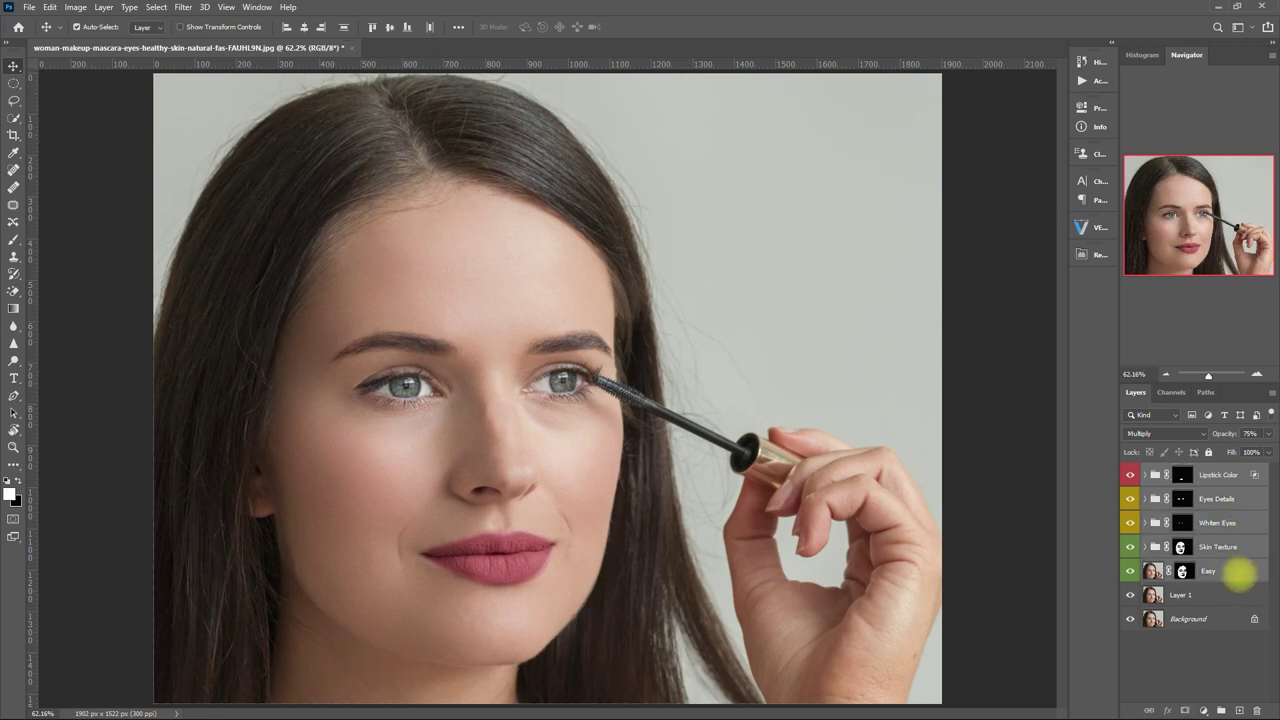
pyautogui.hotkey('ctrl', 'g')
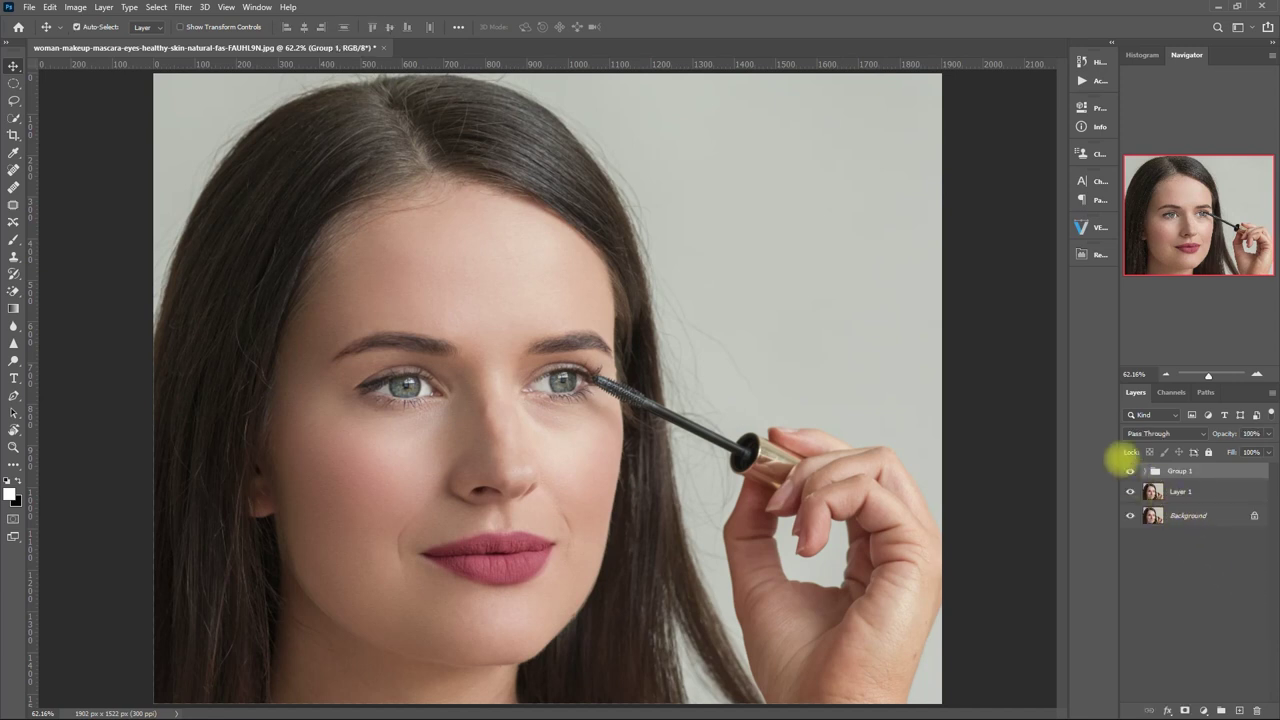
pyautogui.click(1130, 471)
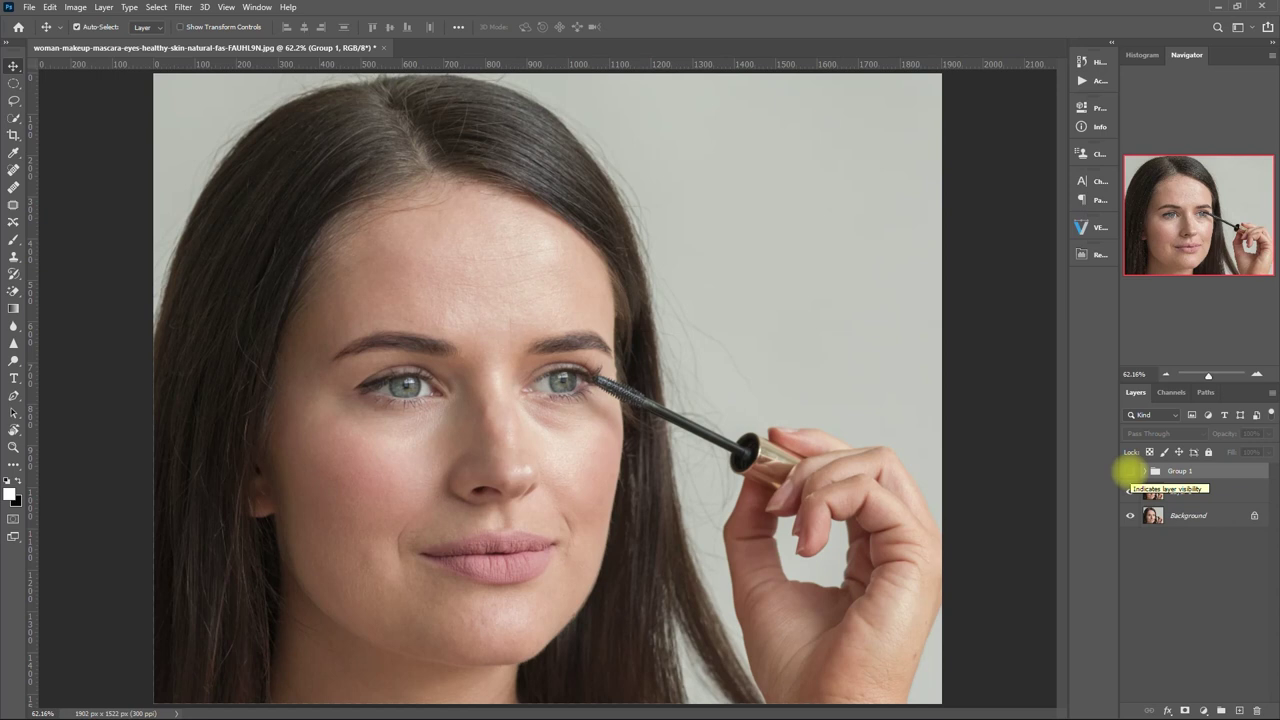
pyautogui.click(1130, 471)
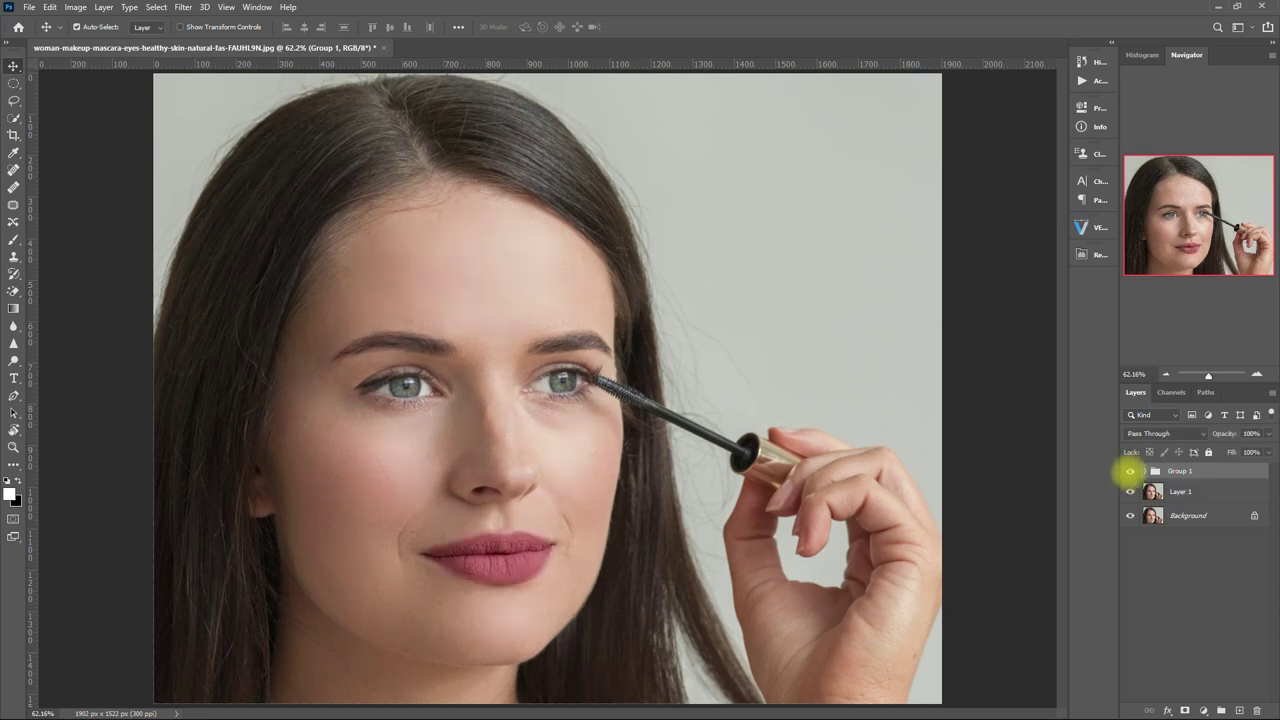
pyautogui.click(1130, 471)
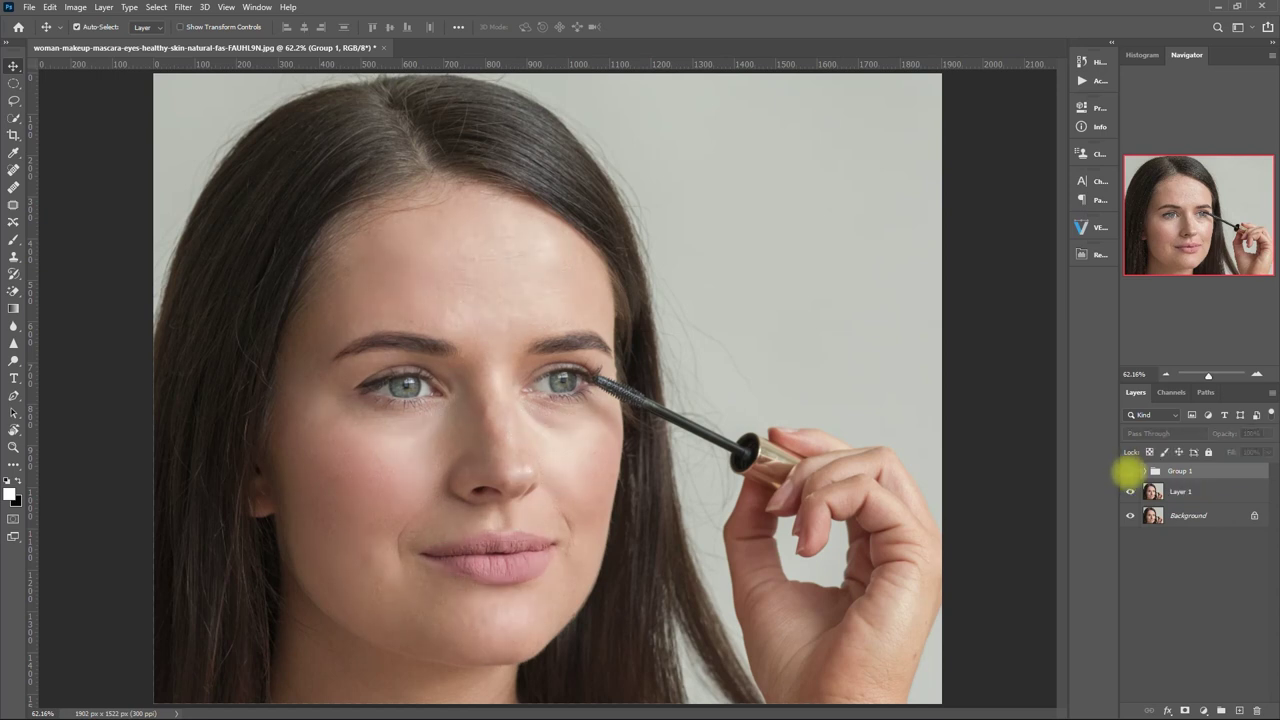
pyautogui.click(1130, 471)
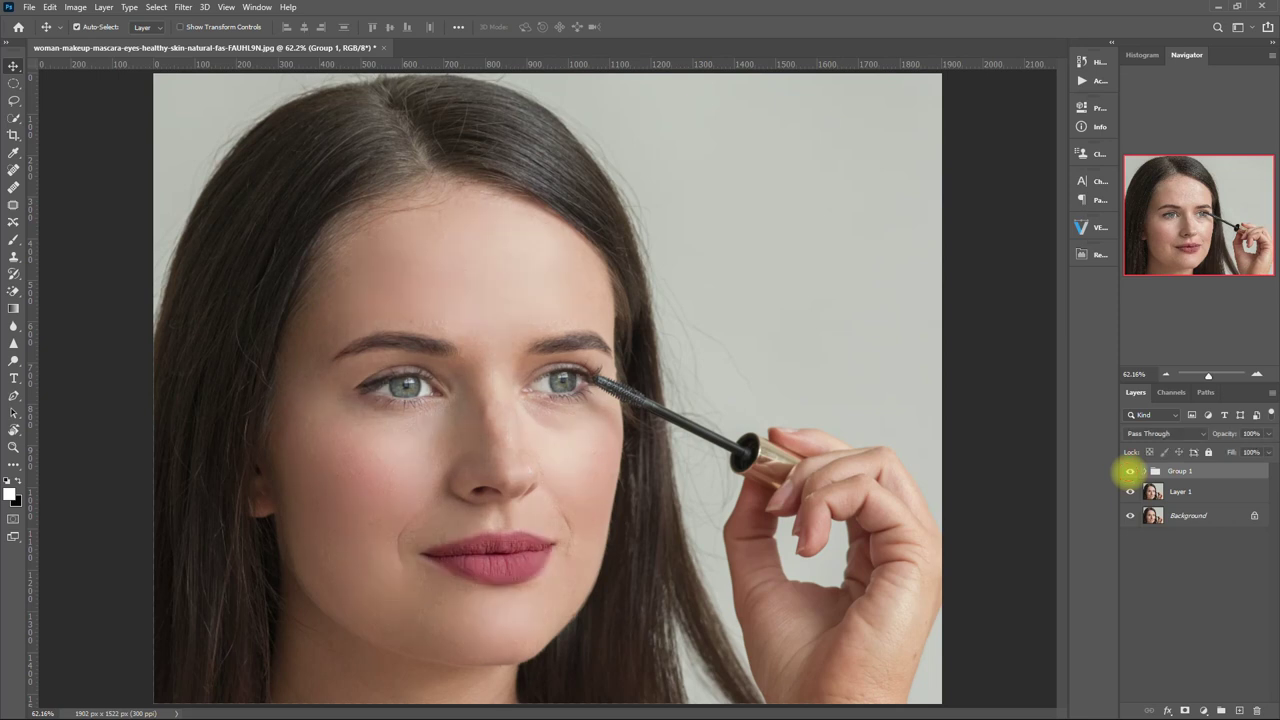
pyautogui.click(1130, 471)
pyautogui.click(1130, 471)
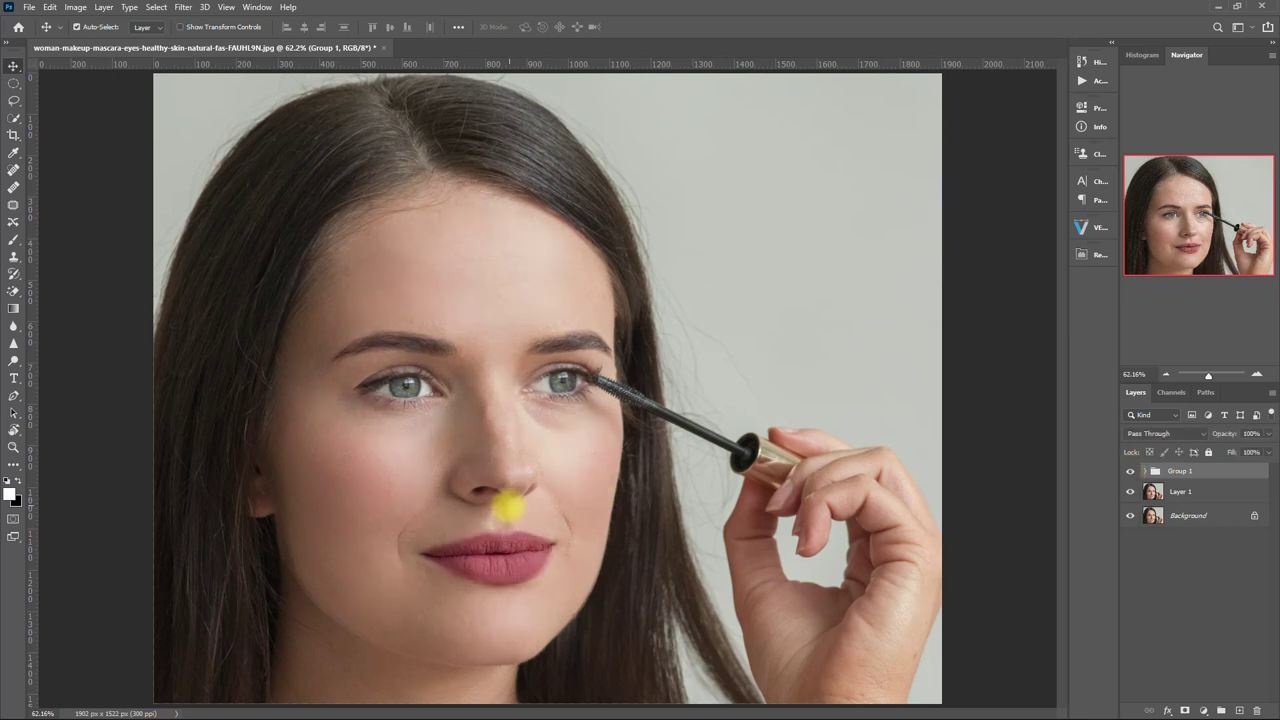
# Compare the face close up with the combined retouching group hidden and shown, and return to the full view.
pyautogui.scroll(3, 509, 503)
pyautogui.scroll(3, 600, 448)
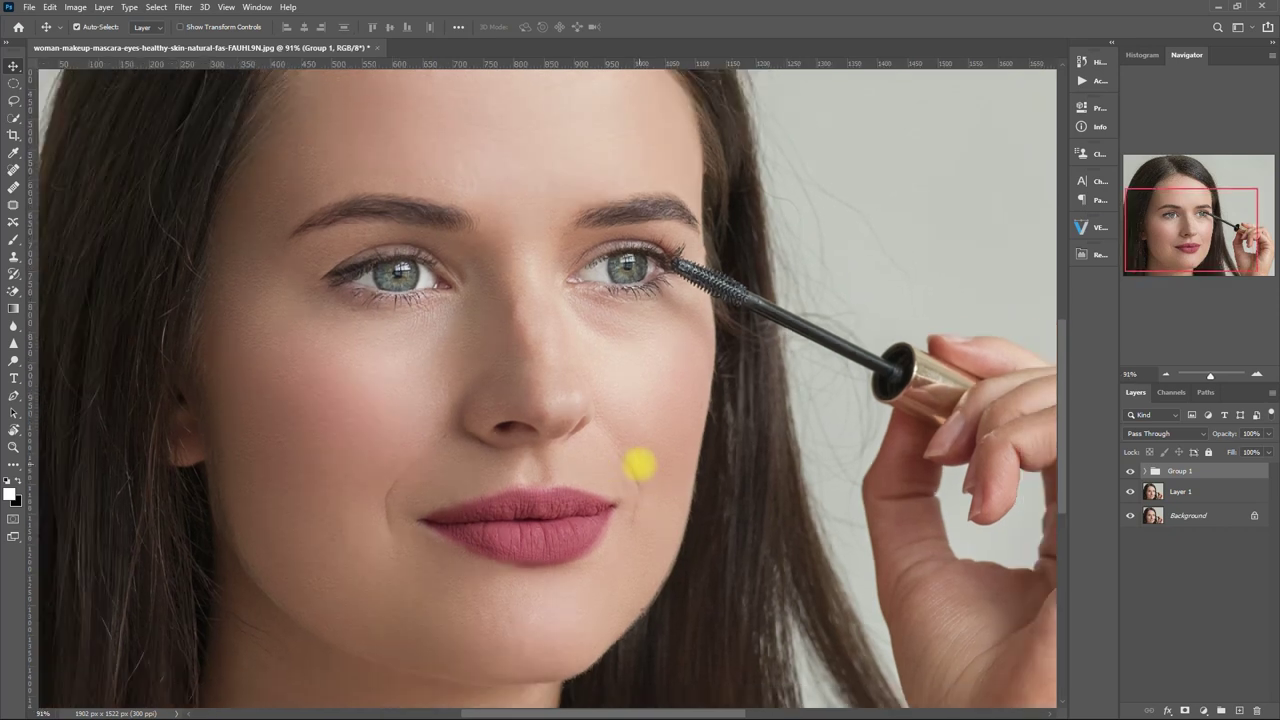
pyautogui.moveTo(640, 464); pyautogui.dragTo(651, 500)
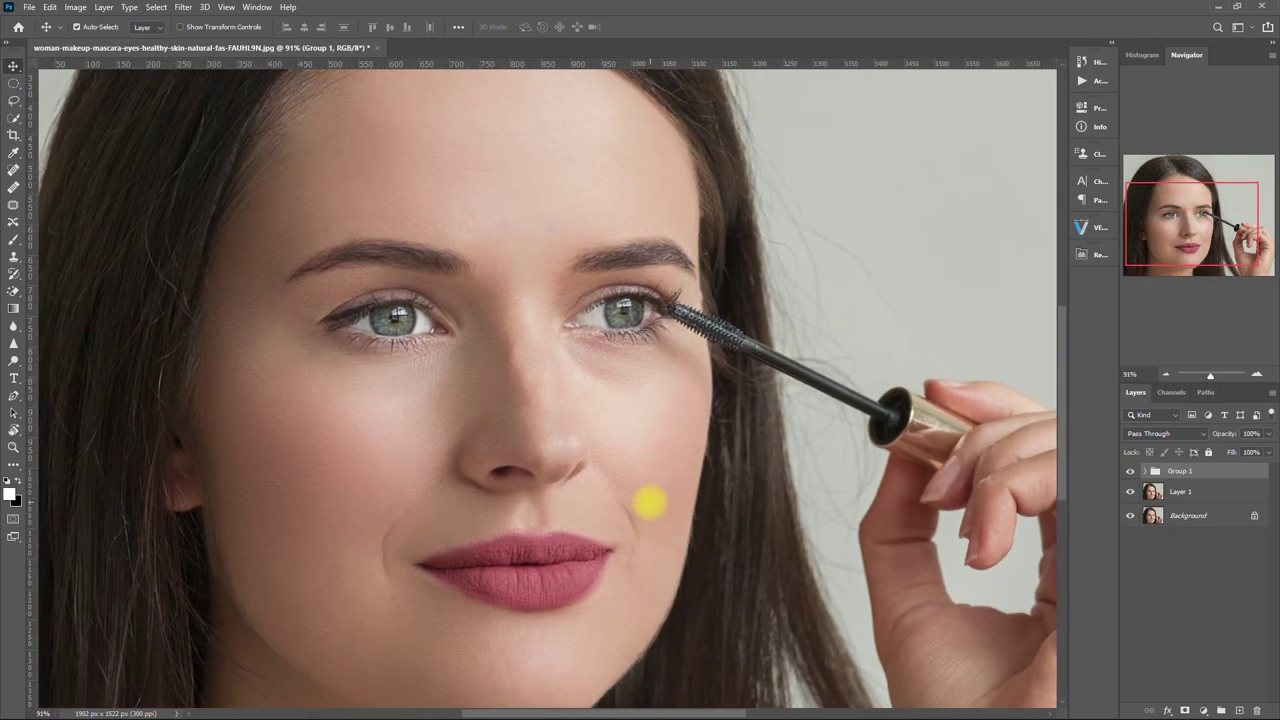
pyautogui.click(1130, 471)
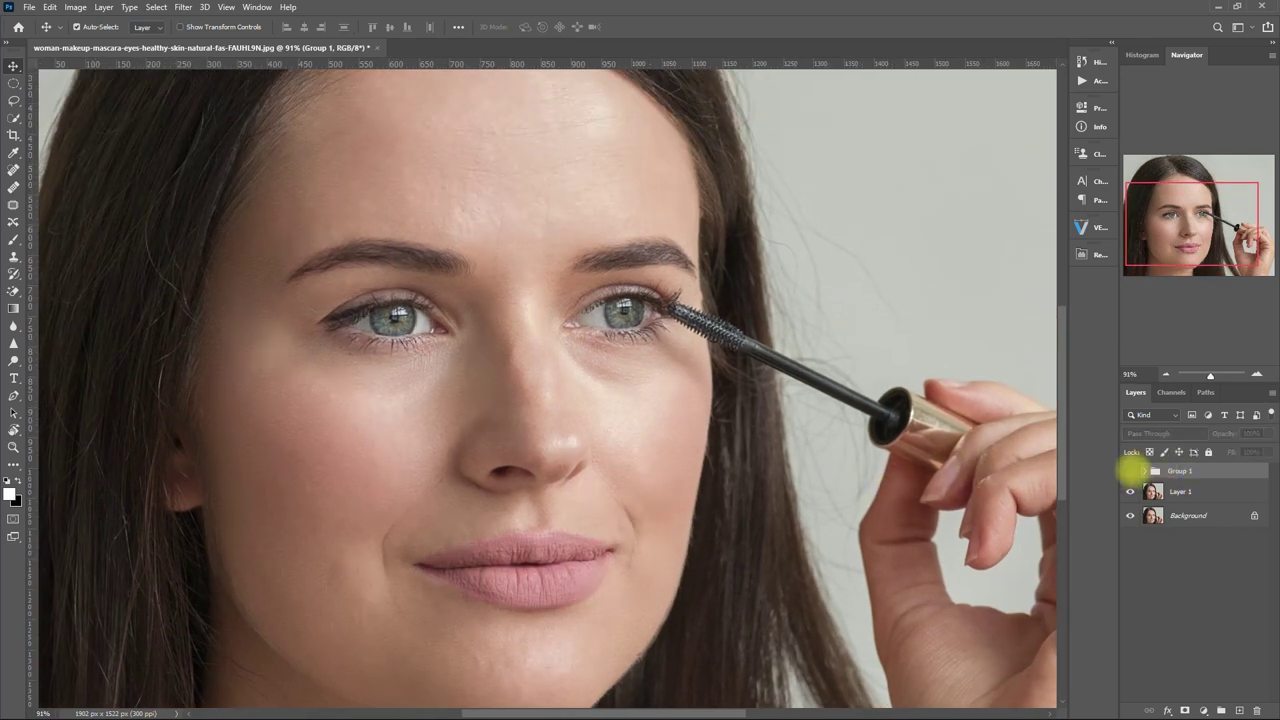
pyautogui.click(1131, 470)
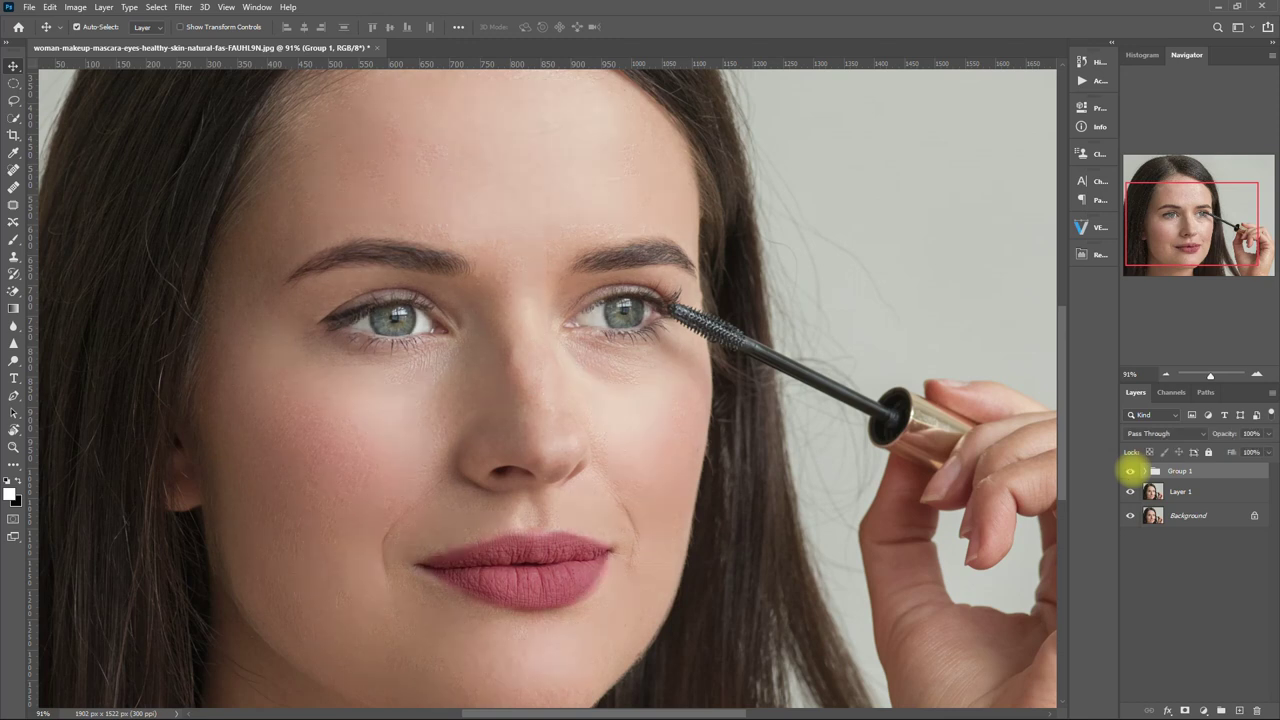
pyautogui.click(1130, 471)
pyautogui.click(1130, 471)
pyautogui.hotkey('ctrl', '0')
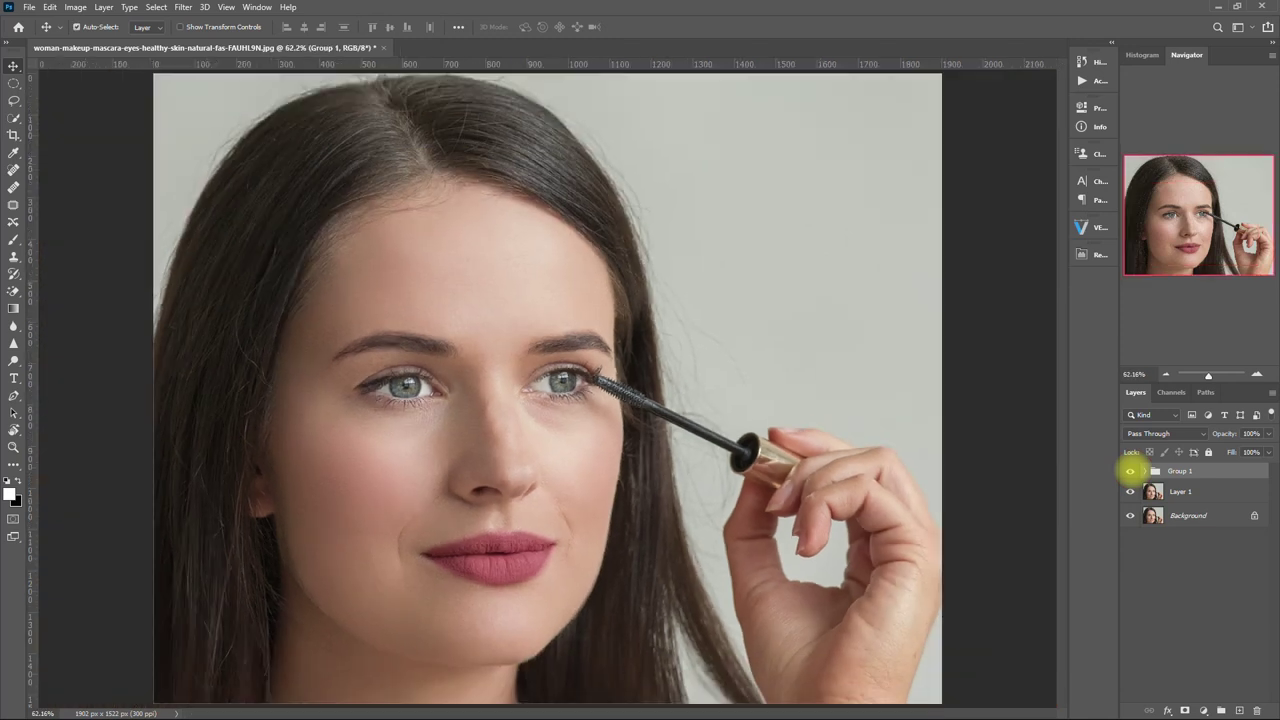